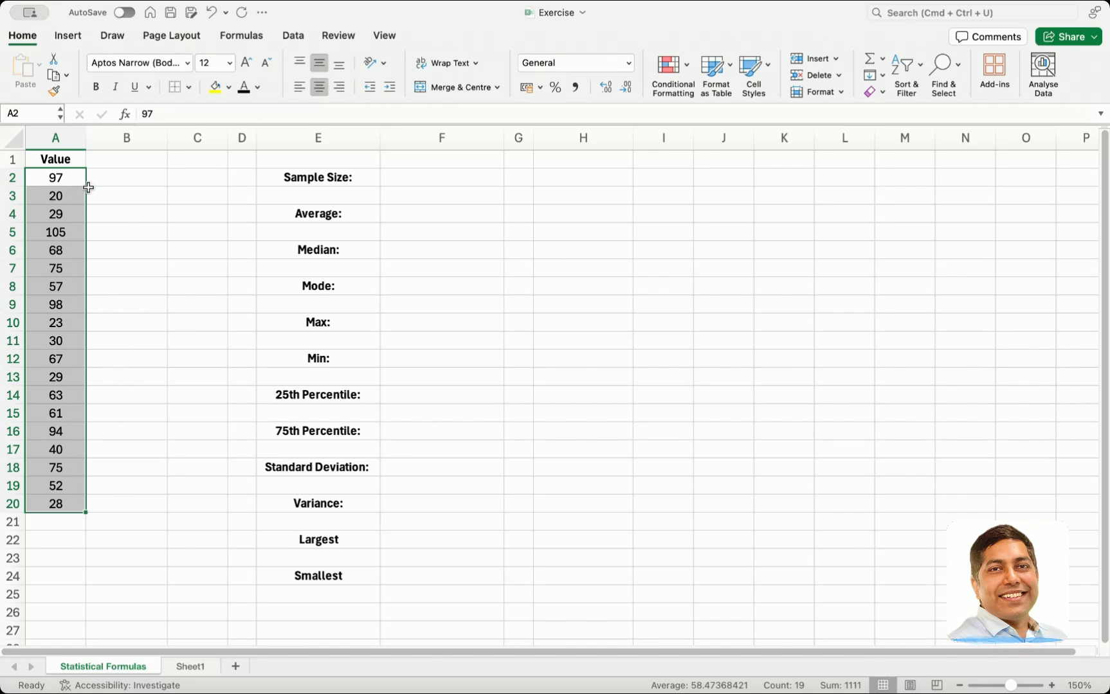
{"action": "left_click", "coordinate": [114, 176]}
{"action": "left_click", "coordinate": [367, 184]}
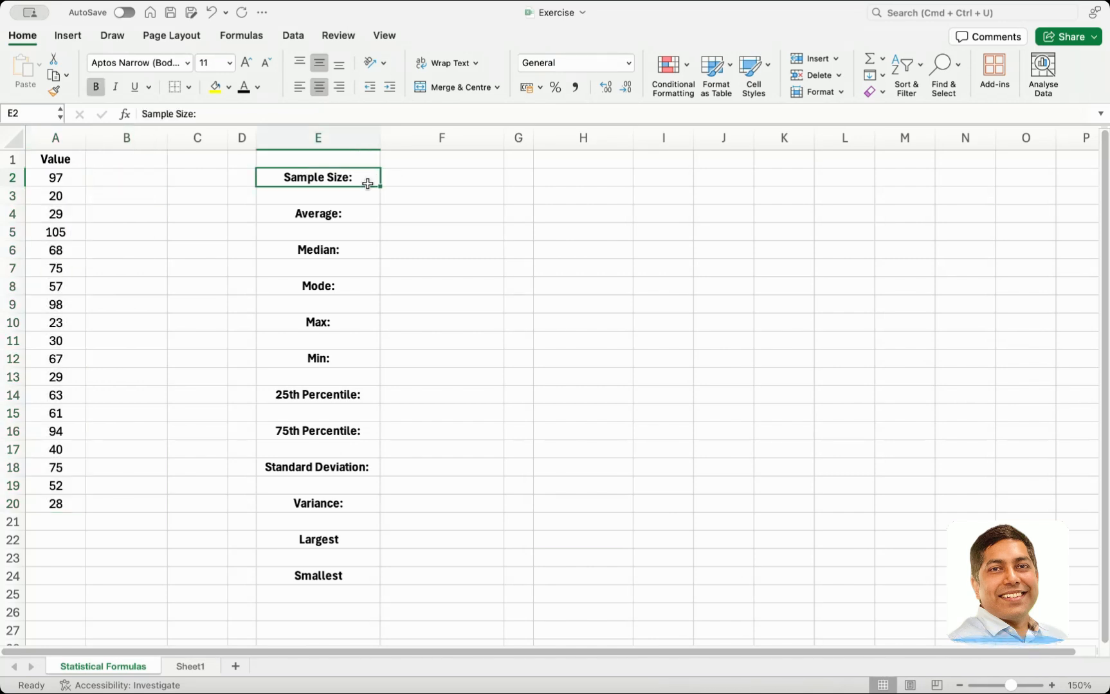
{"action": "left_click", "coordinate": [59, 177]}
{"action": "left_click_drag", "start_coordinate": [59, 176], "coordinate": [68, 510]}
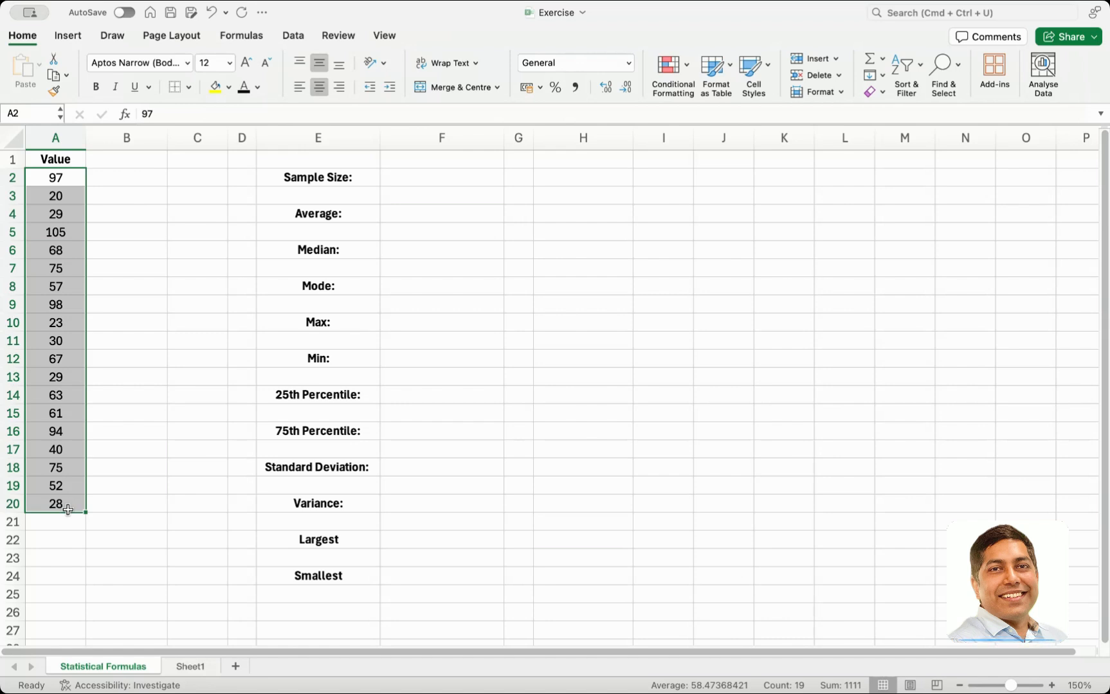
- Calculate the Sample Size in F2 with =COUNT(A2:A20) and inspect the range the formula covers
{"action": "left_click", "coordinate": [434, 177]}
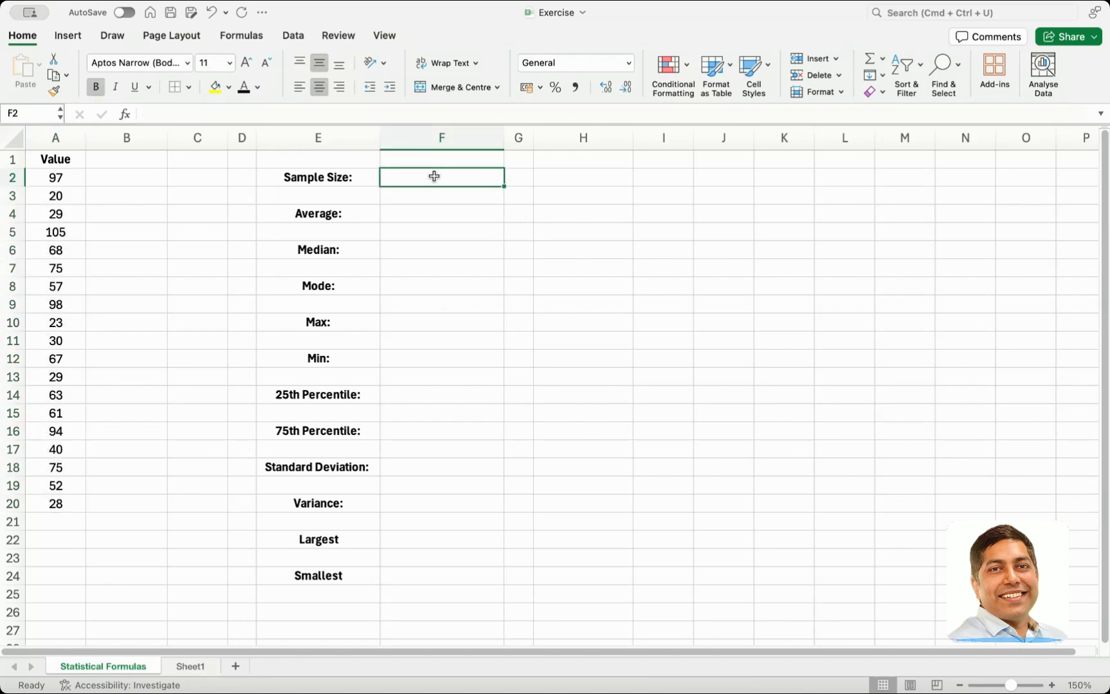
{"action": "type", "text": "=count"}
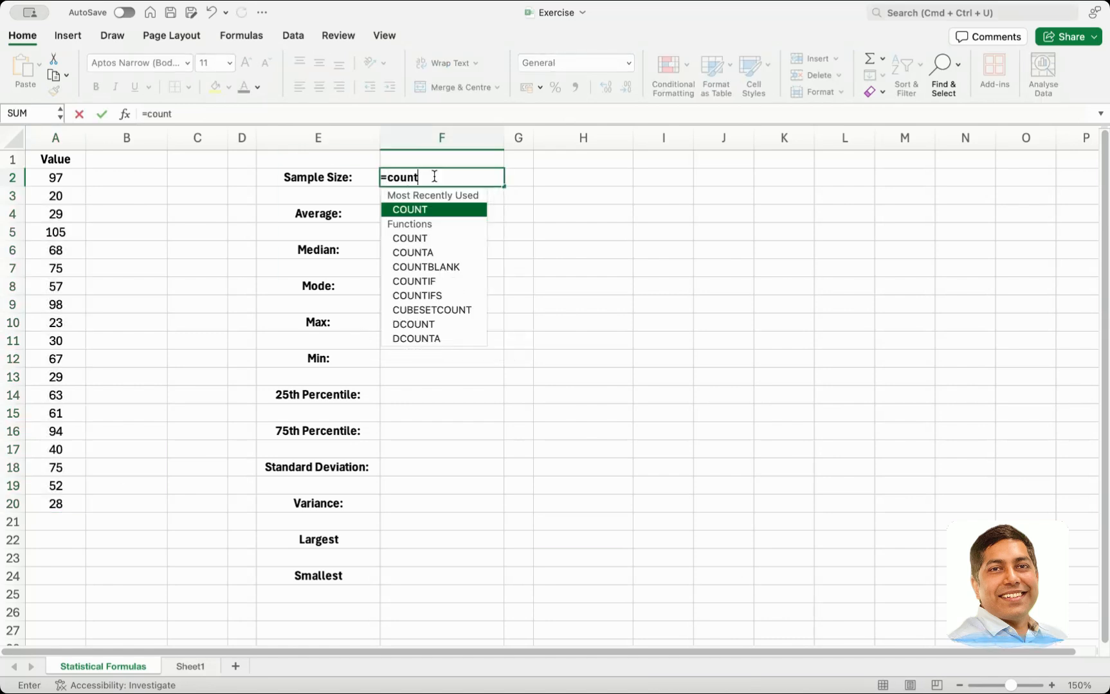
{"action": "type", "text": "("}
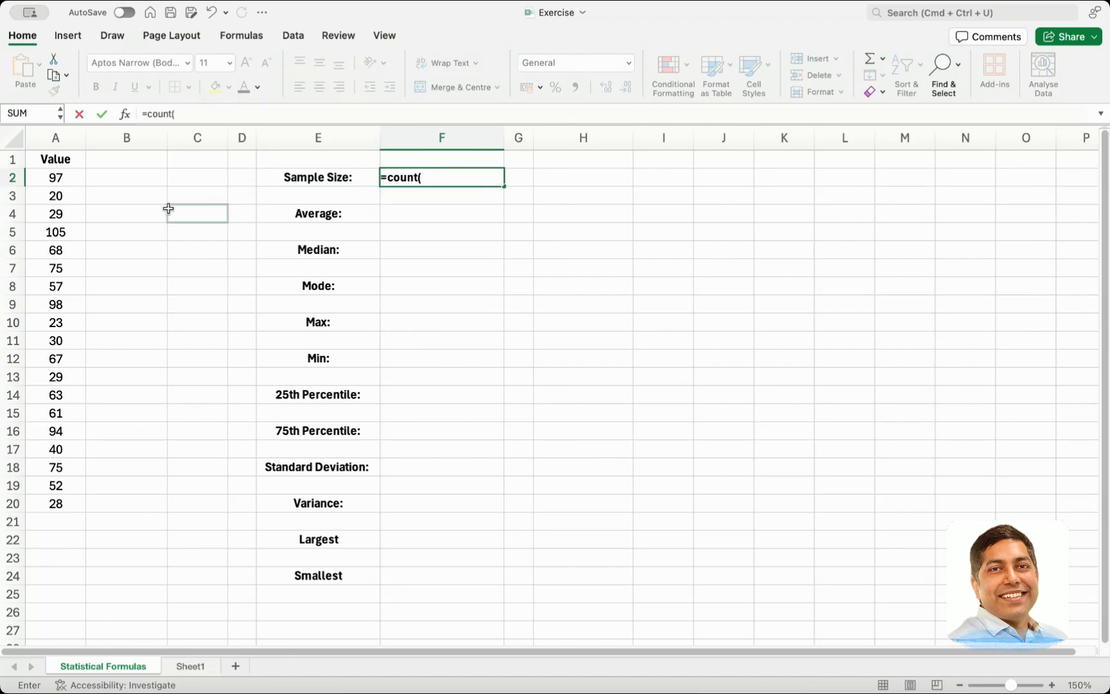
{"action": "left_click", "coordinate": [54, 180]}
{"action": "left_click_drag", "start_coordinate": [53, 190], "coordinate": [73, 500]}
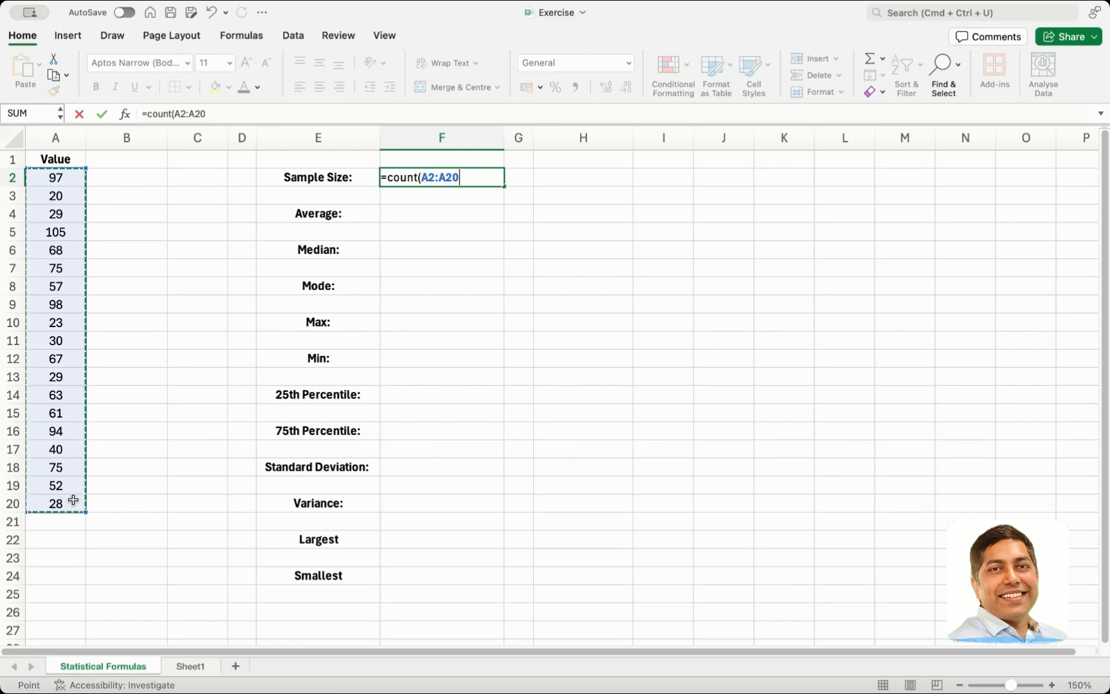
{"action": "type", "text": ")"}
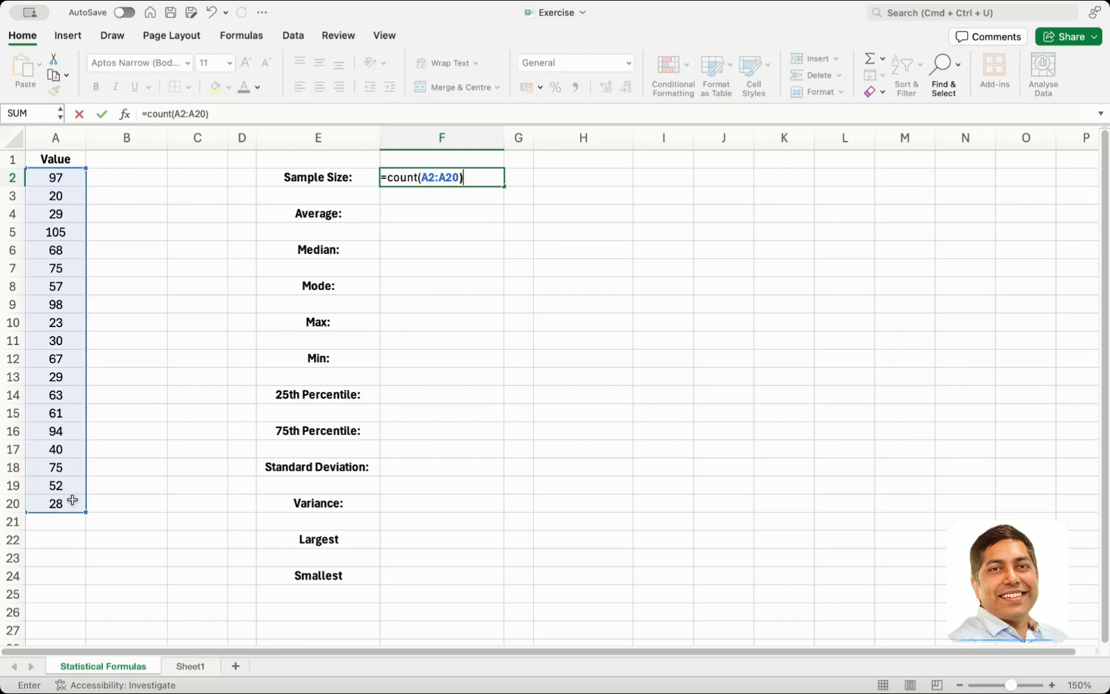
{"action": "key", "text": "Return"}
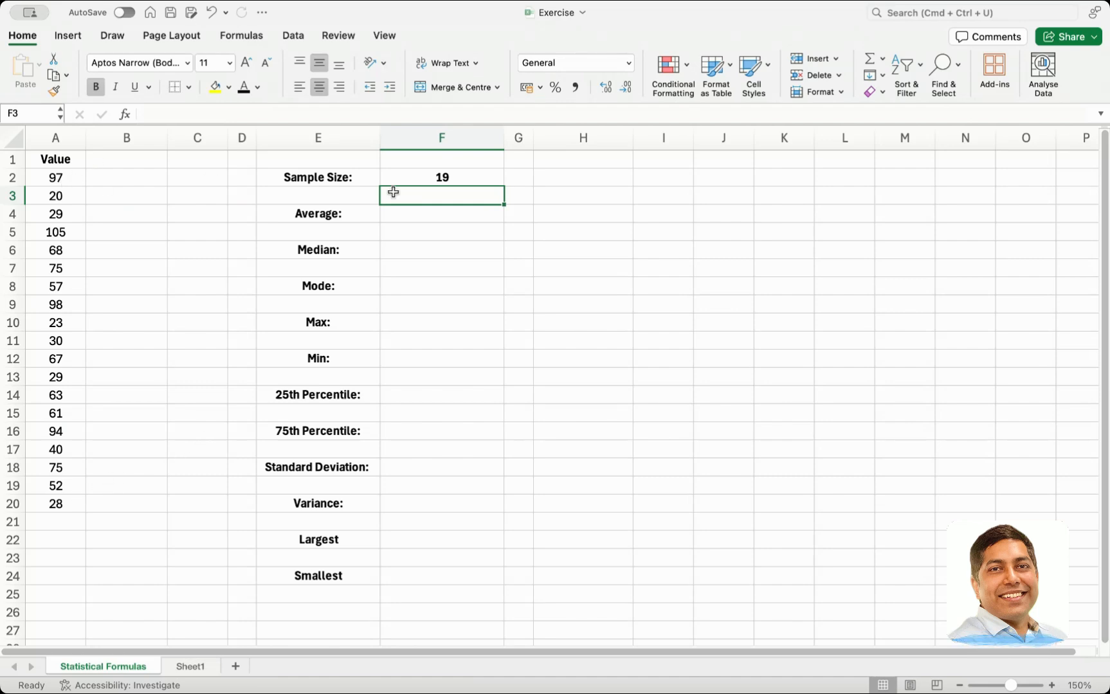
{"action": "left_click", "coordinate": [460, 171]}
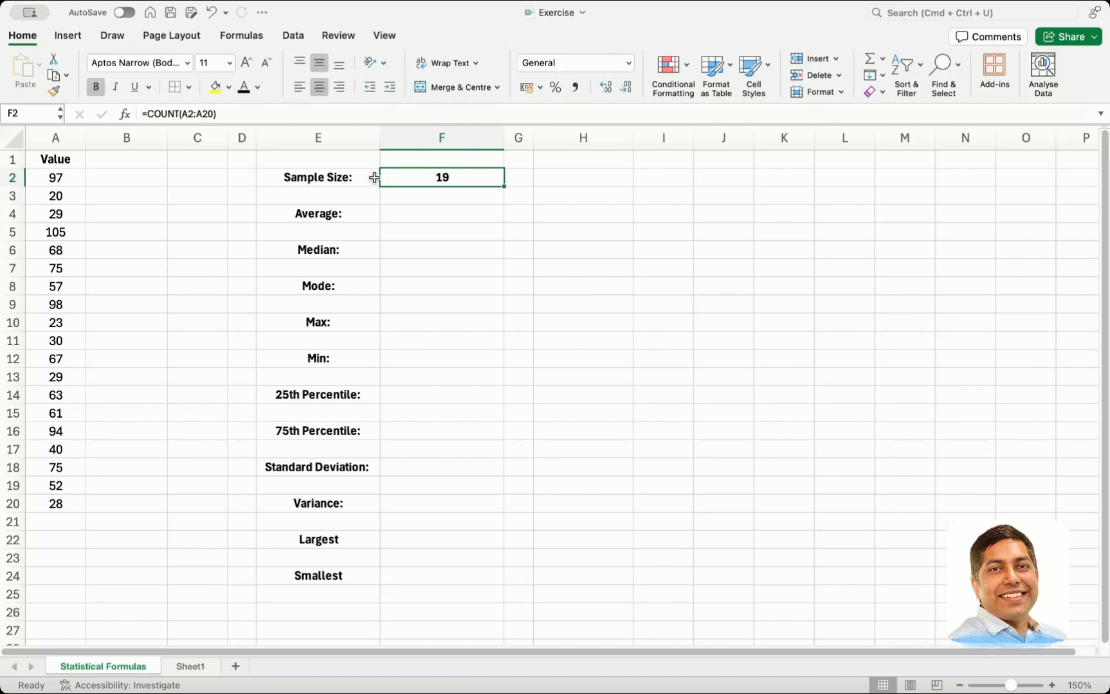
{"action": "double_click", "coordinate": [444, 179]}
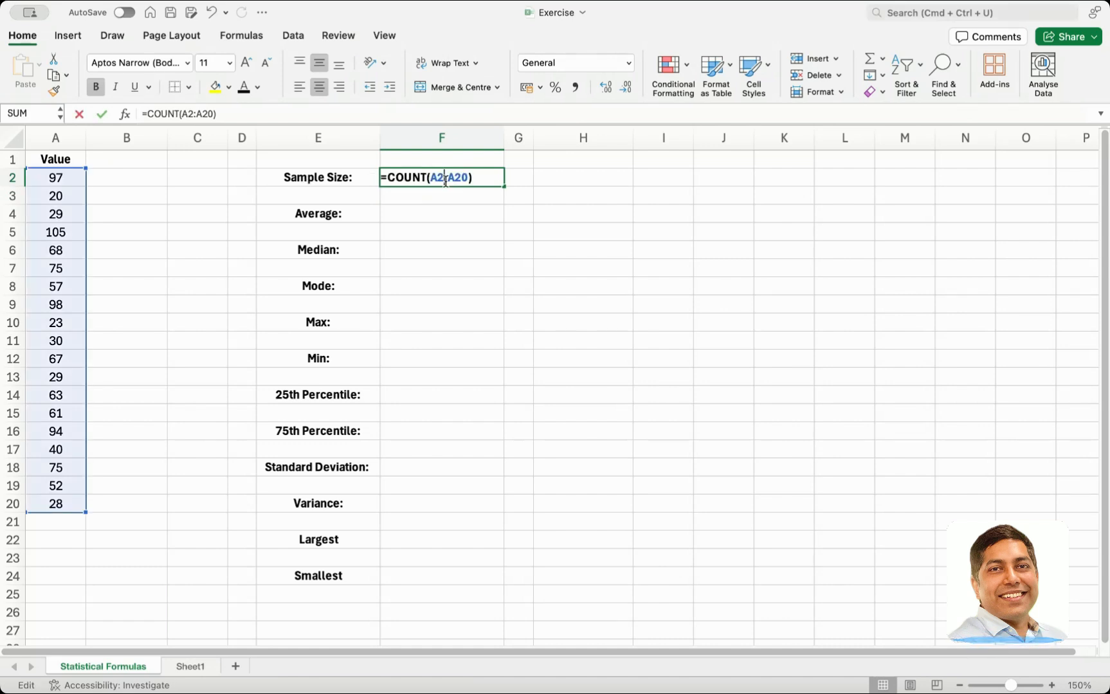
{"action": "key", "text": "Escape"}
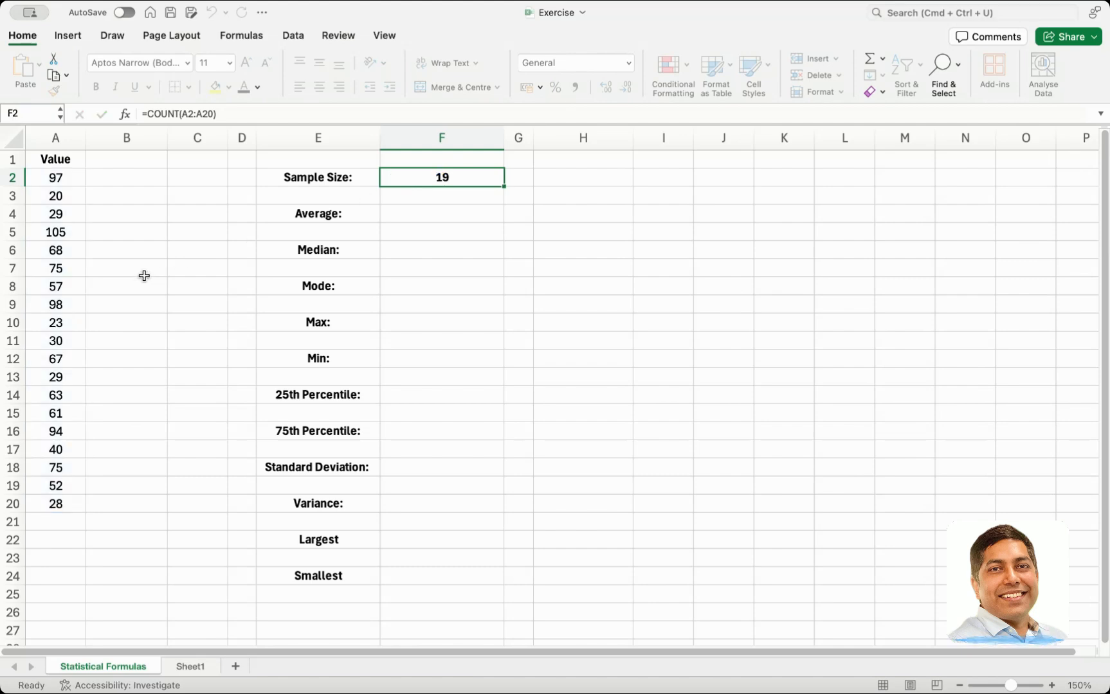
- Replace the value in A7 with the text Abc and inspect the Sample Size formula in F2
{"action": "left_click", "coordinate": [58, 269]}
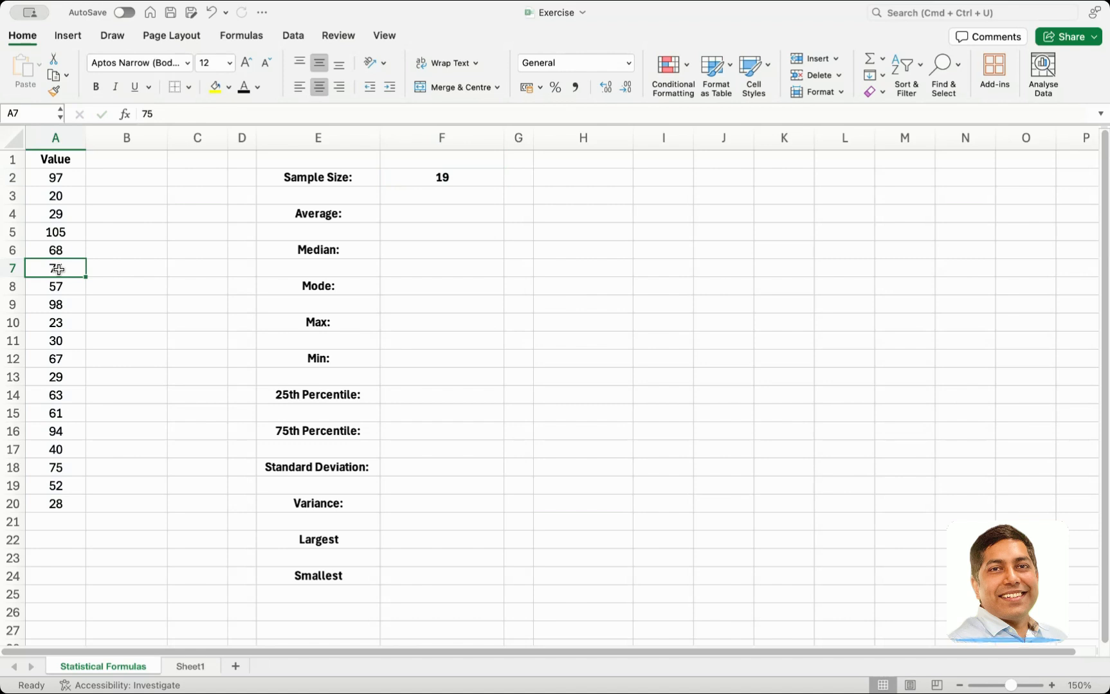
{"action": "type", "text": "Abc"}
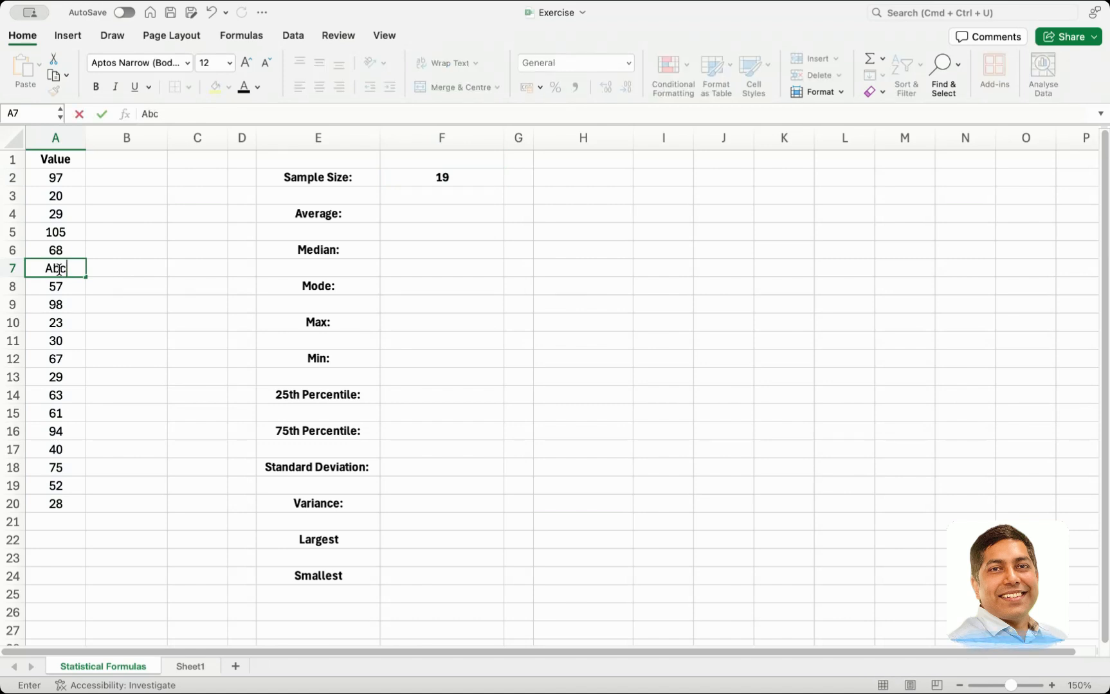
{"action": "key", "text": "Return"}
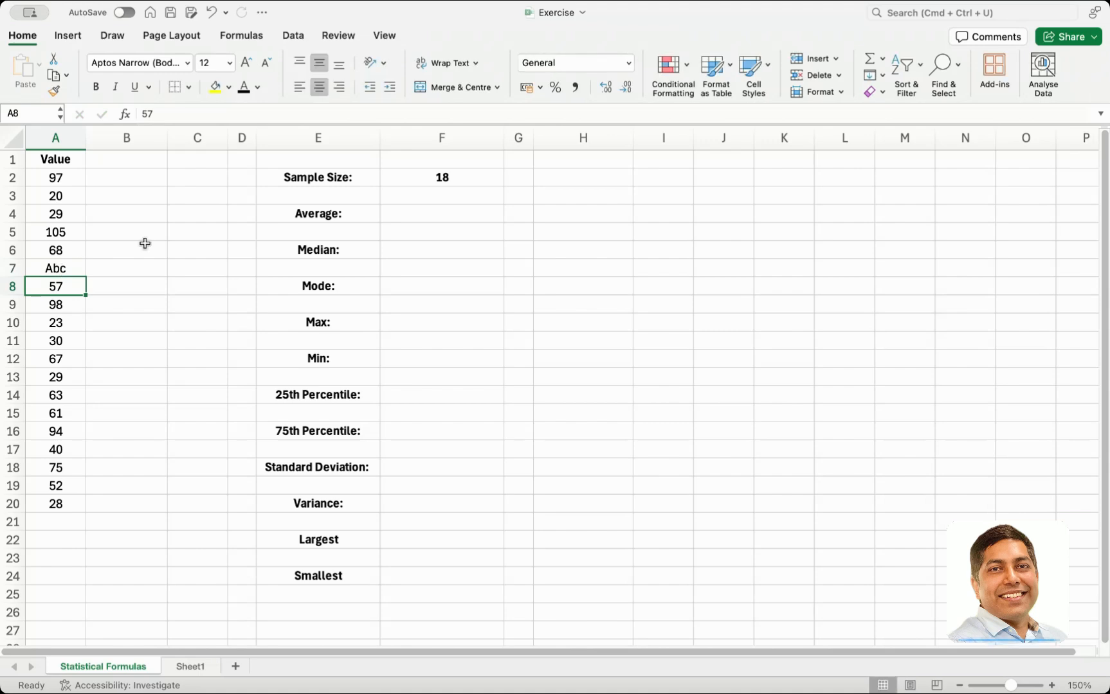
{"action": "left_click", "coordinate": [441, 178]}
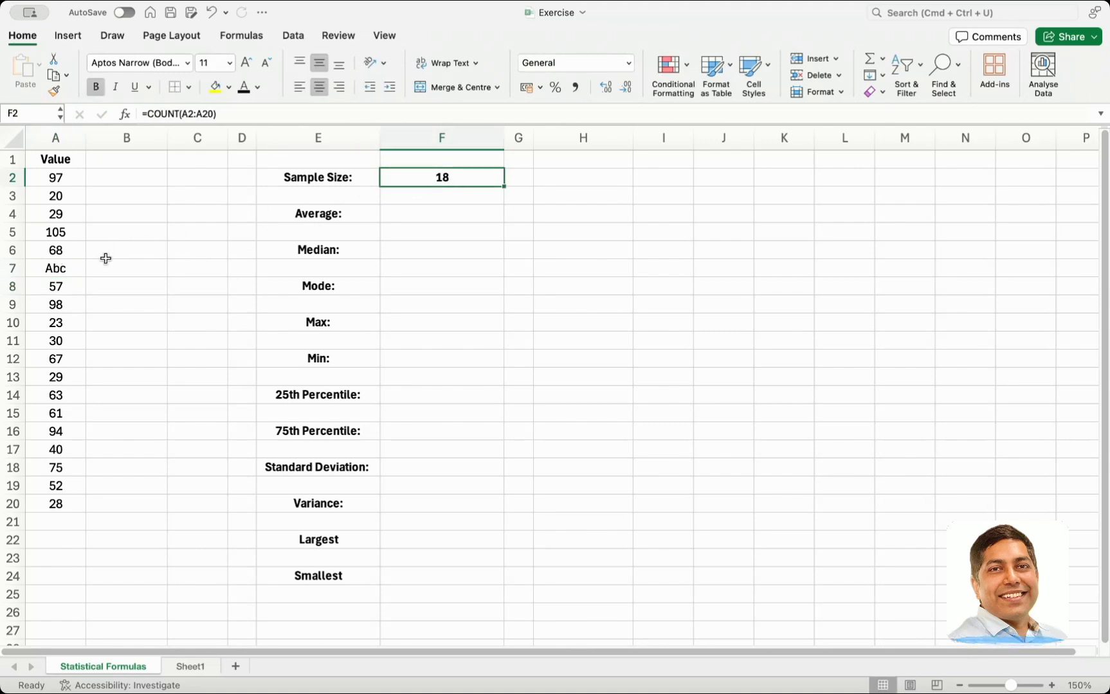
{"action": "left_click", "coordinate": [68, 268]}
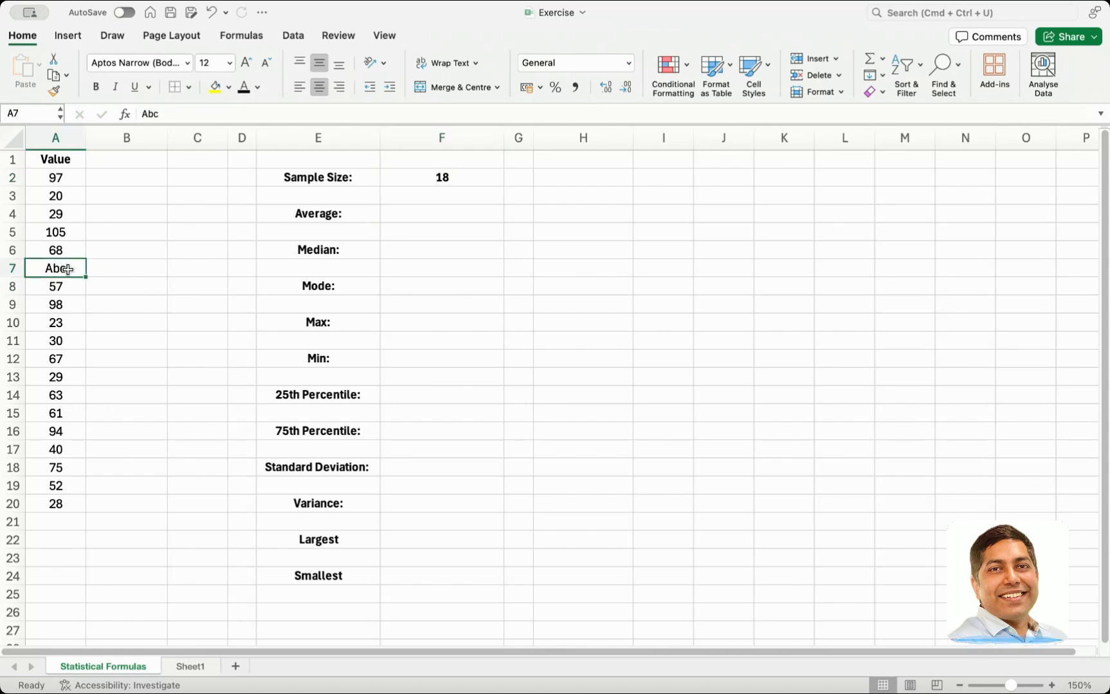
{"action": "double_click", "coordinate": [421, 179]}
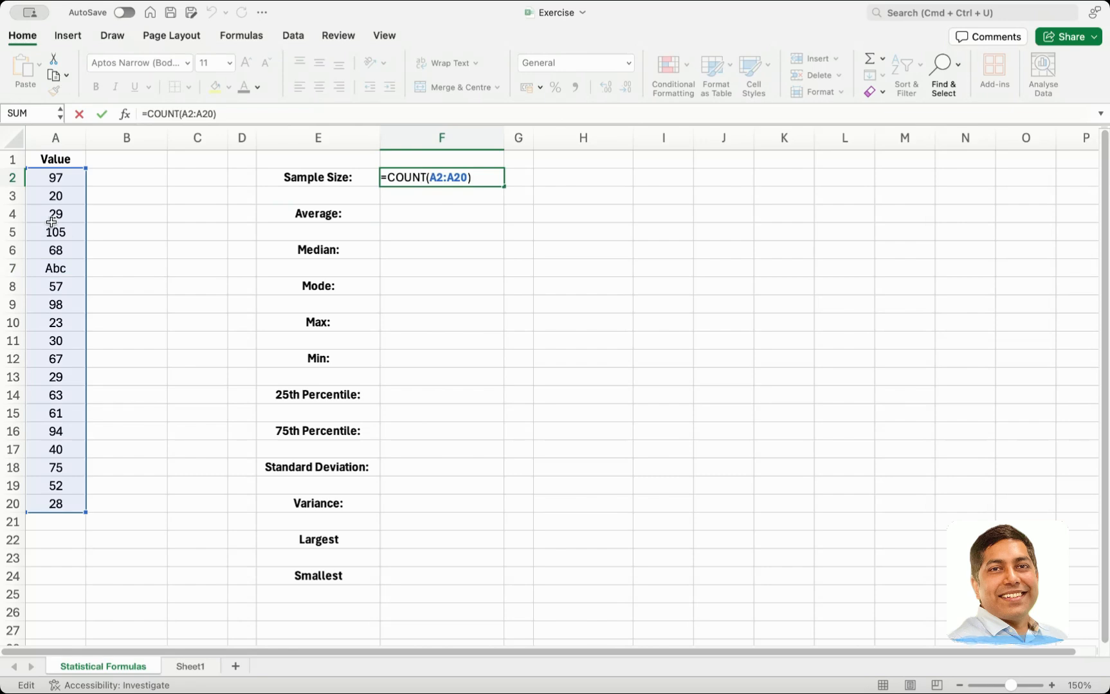
{"action": "key", "text": "Escape"}
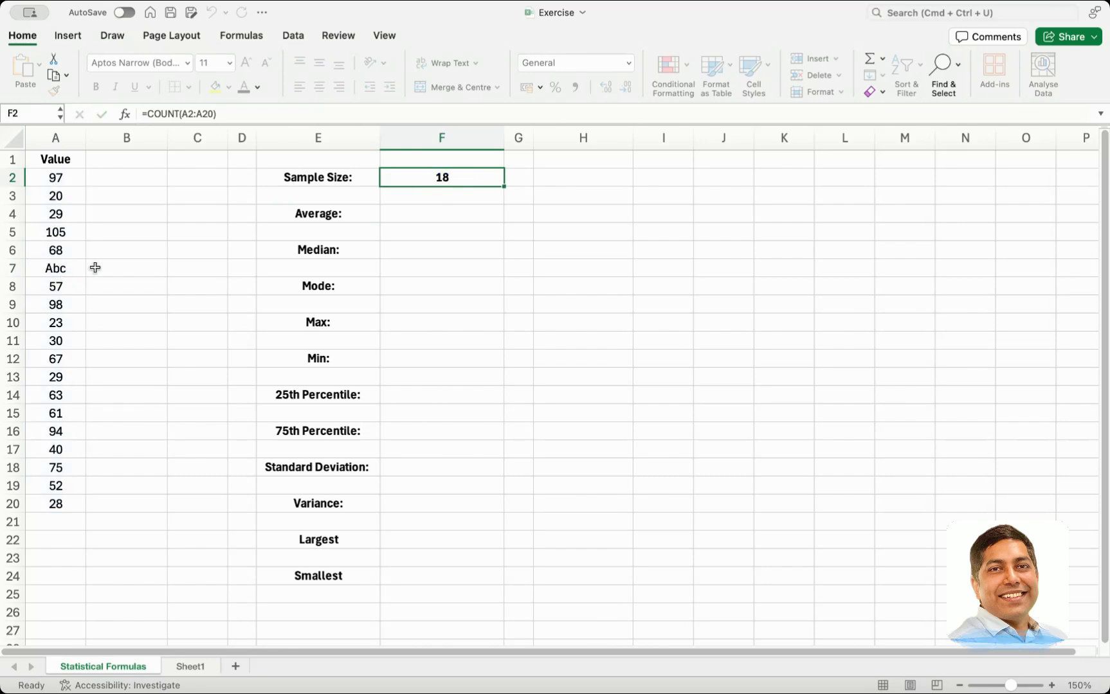
- Count all non-empty values with =COUNTA(A2:A20) in H2 and make the result bold
{"action": "left_click", "coordinate": [544, 178]}
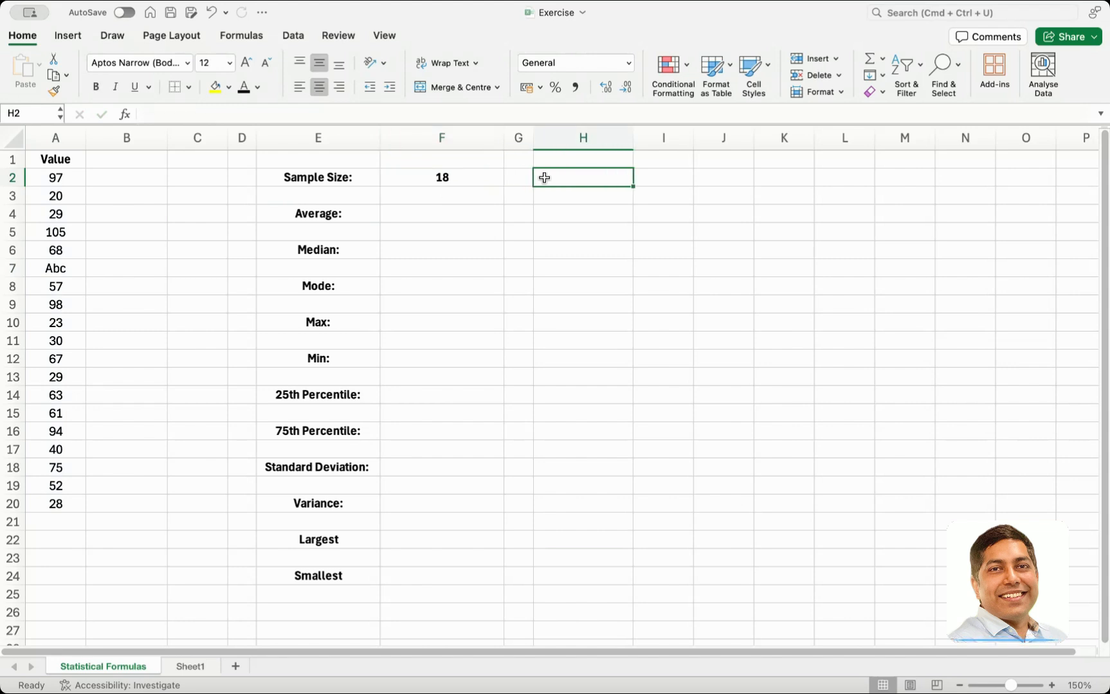
{"action": "type", "text": "=Count"}
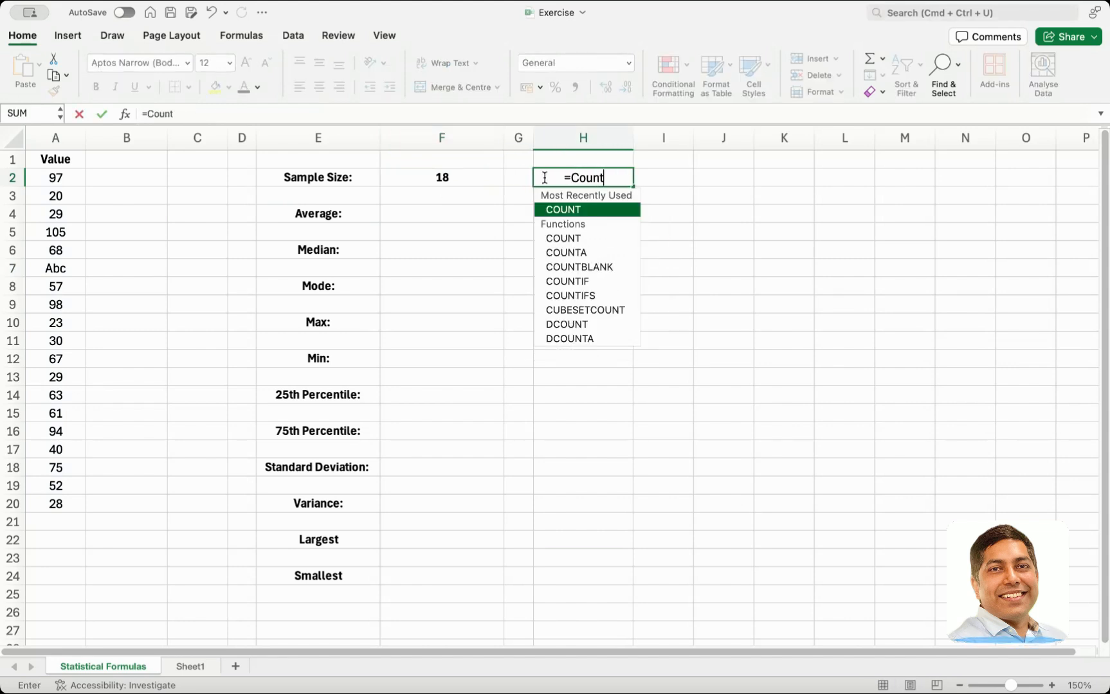
{"action": "type", "text": "A"}
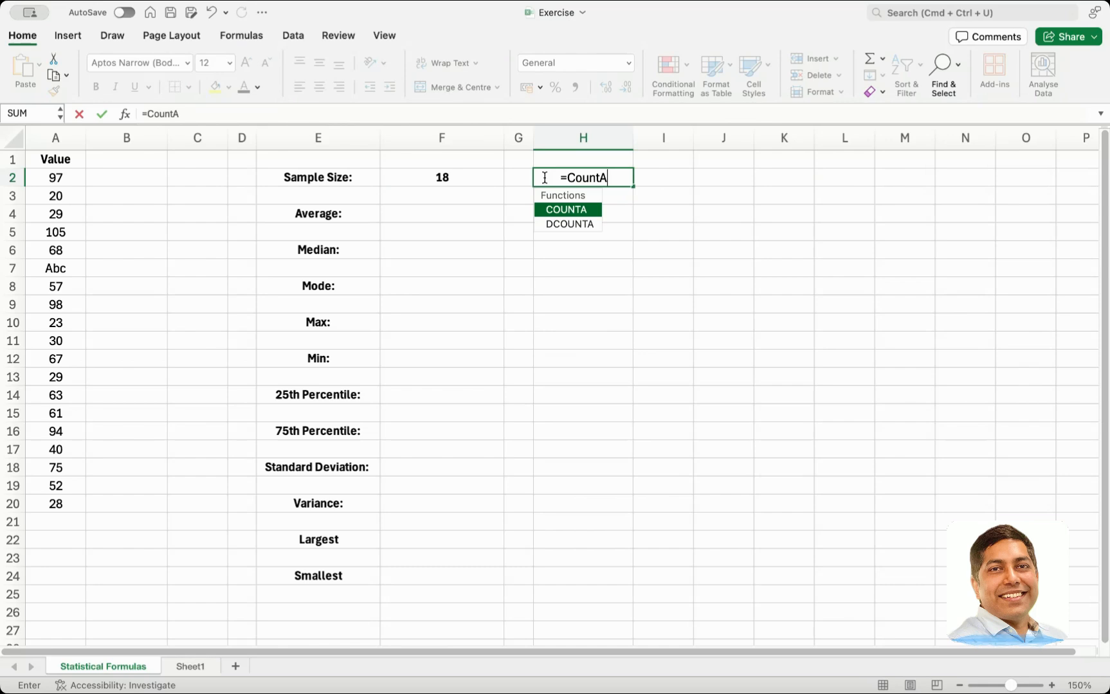
{"action": "type", "text": "("}
{"action": "left_click_drag", "start_coordinate": [55, 179], "coordinate": [59, 504]}
{"action": "type", "text": ")"}
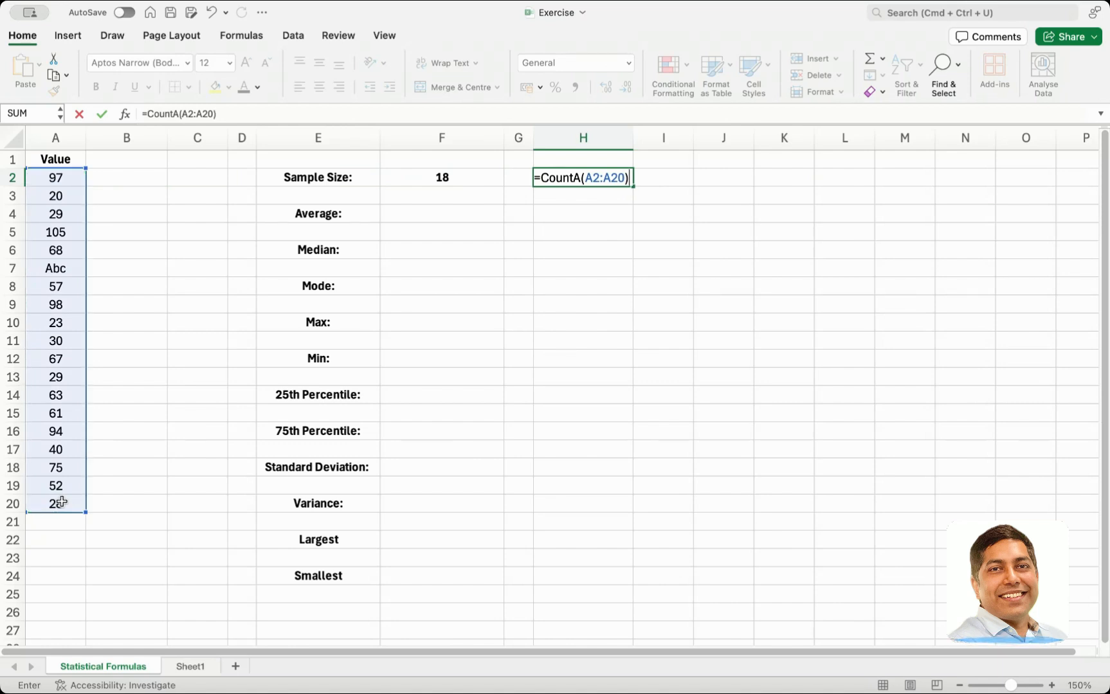
{"action": "key", "text": "Return"}
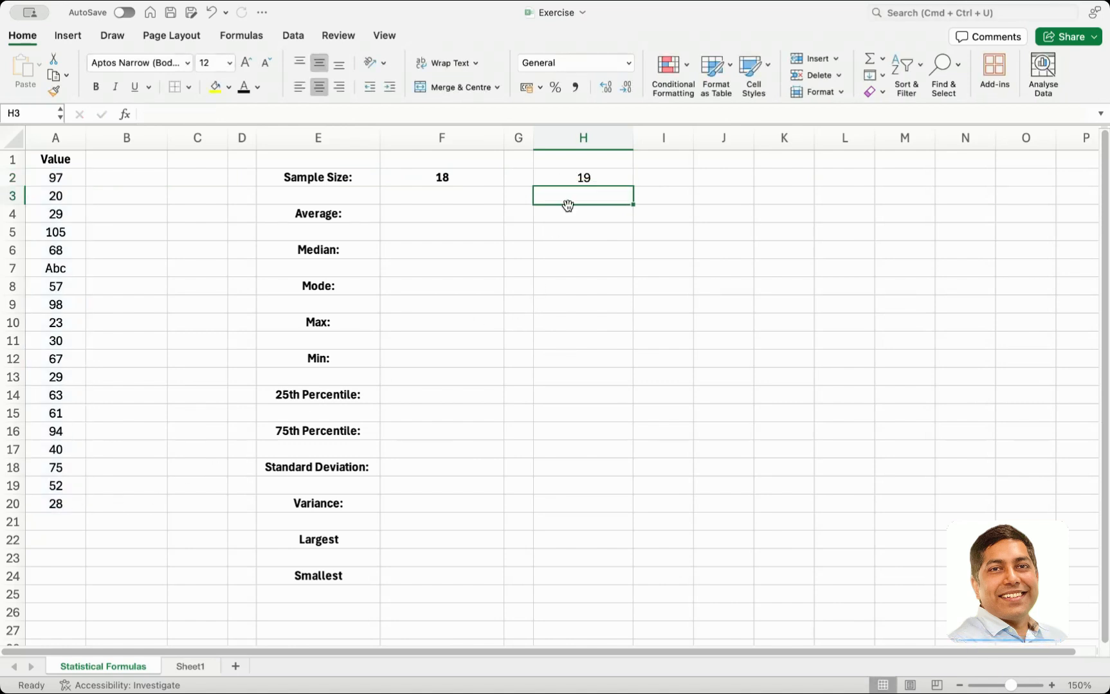
{"action": "left_click", "coordinate": [583, 180]}
{"action": "key", "text": "super+b"}
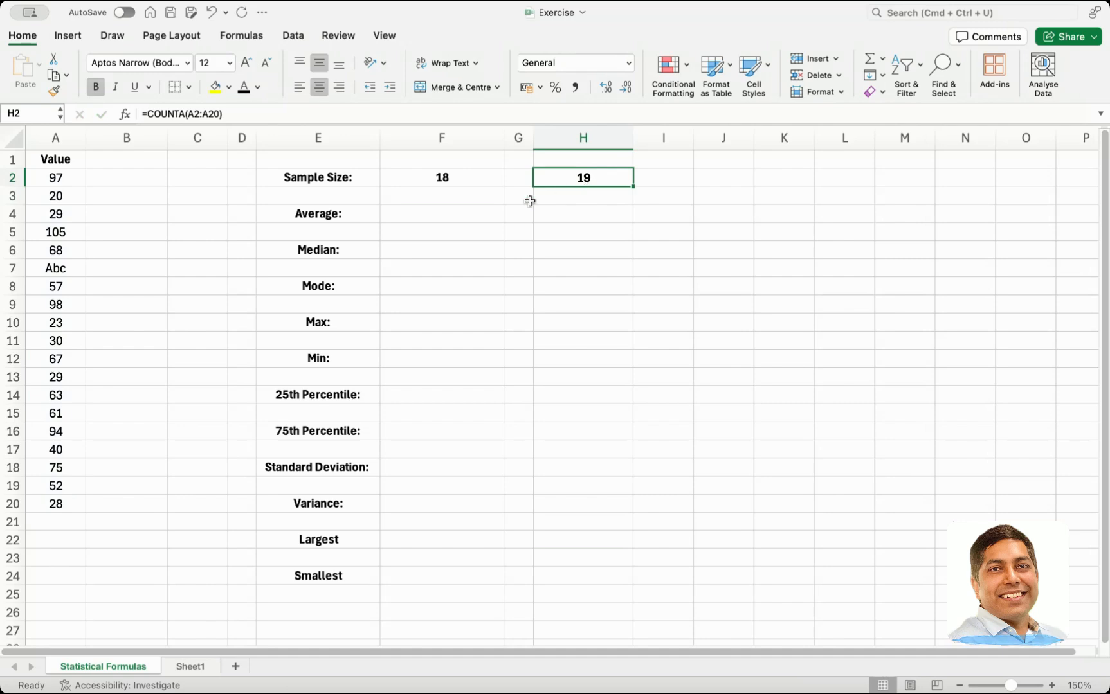
- Calculate the Average in F4 with the formula =AVERAGE(A2:A20)
{"action": "left_click", "coordinate": [453, 217]}
{"action": "type", "text": "=avg"}
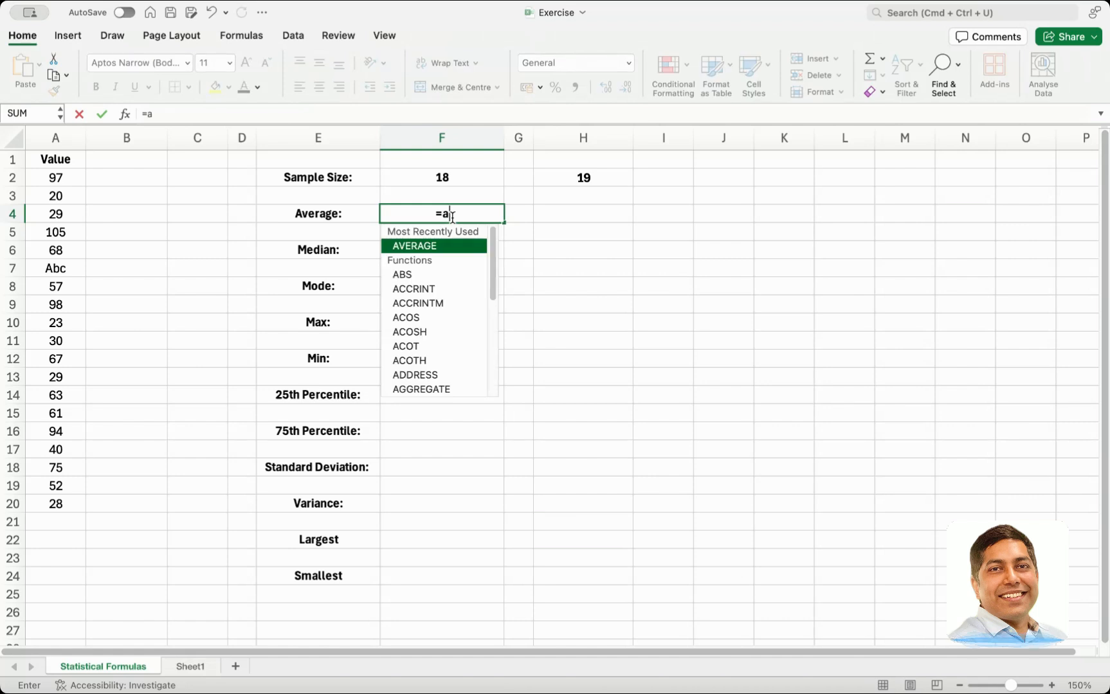
{"action": "key", "text": "Return"}
{"action": "left_click", "coordinate": [463, 212]}
{"action": "type", "text": "=ave"}
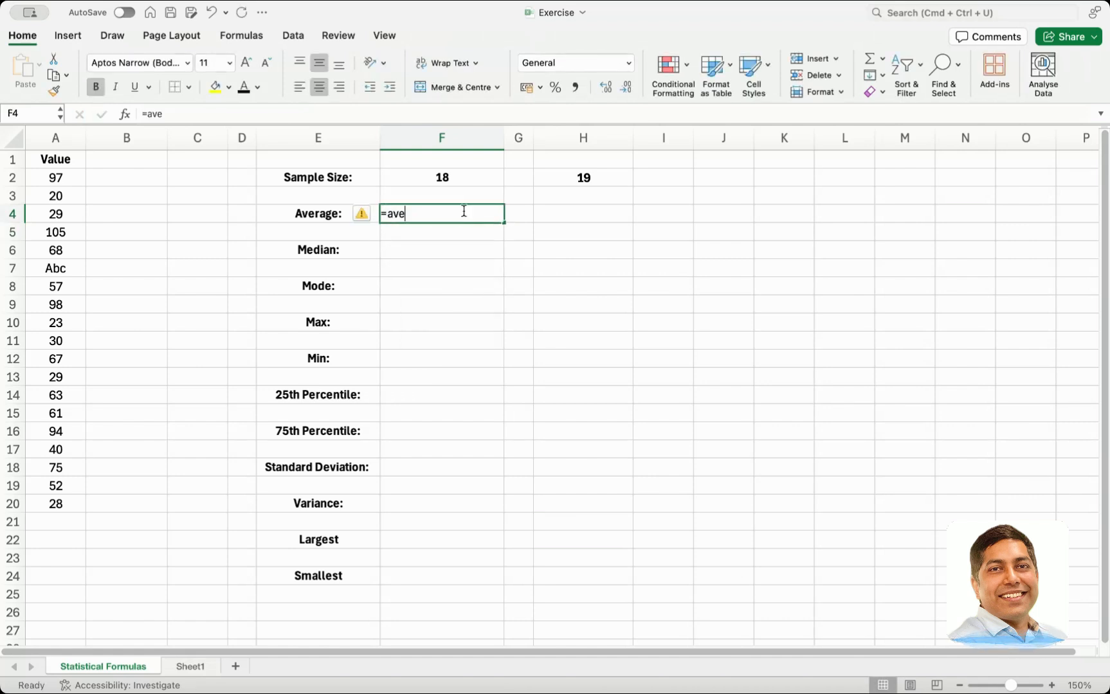
{"action": "type", "text": "rage"}
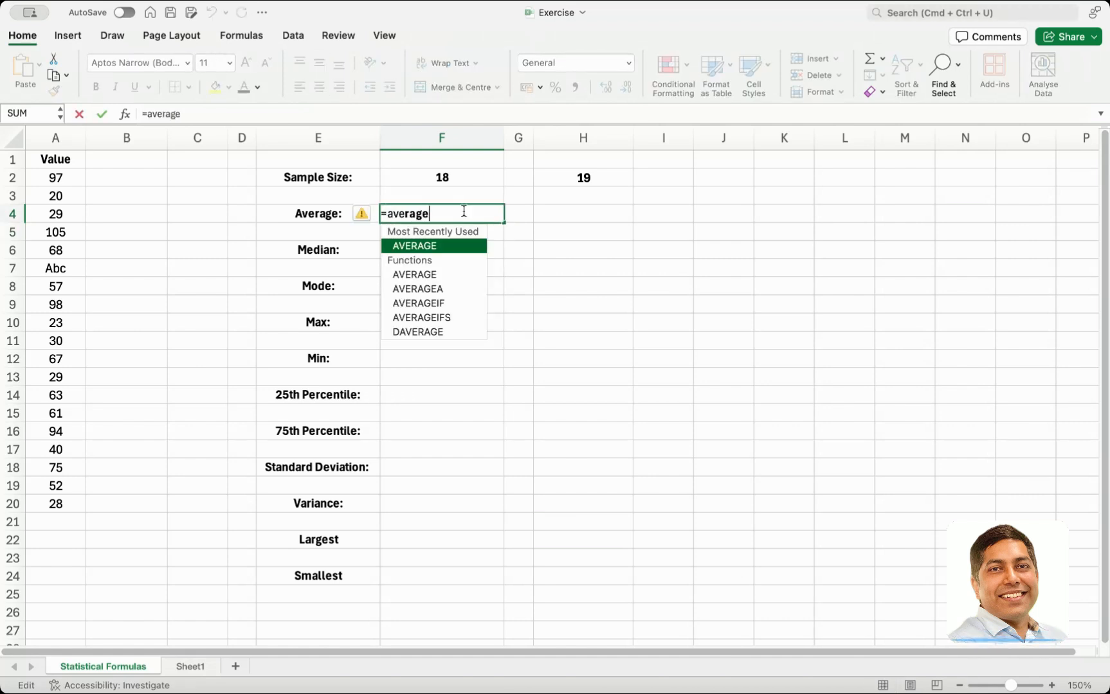
{"action": "type", "text": "("}
{"action": "left_click_drag", "start_coordinate": [55, 178], "coordinate": [55, 503]}
{"action": "type", "text": ")"}
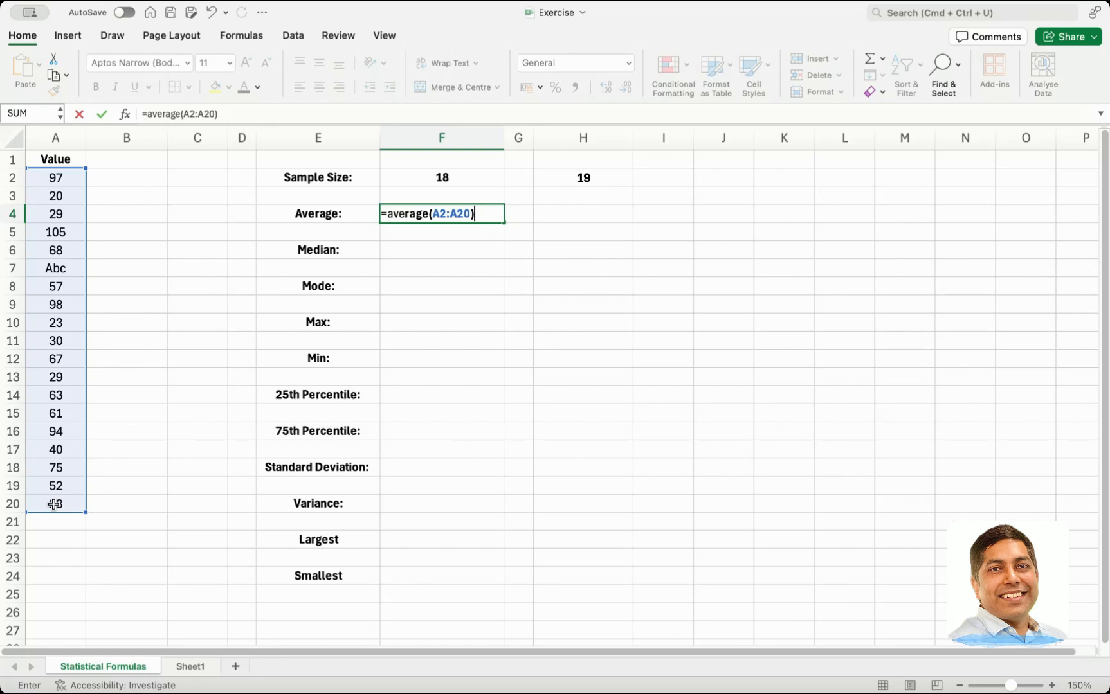
{"action": "key", "text": "Return"}
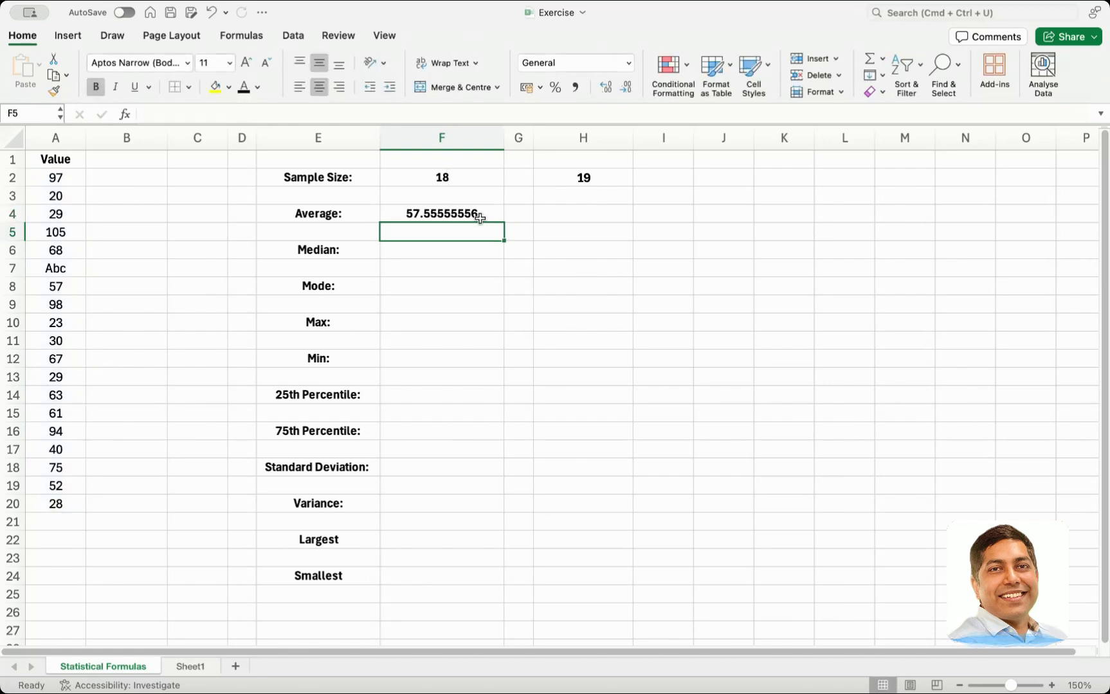
- Set the value in A7 to 68 and clear the COUNTA formula from H2
{"action": "left_click", "coordinate": [469, 251]}
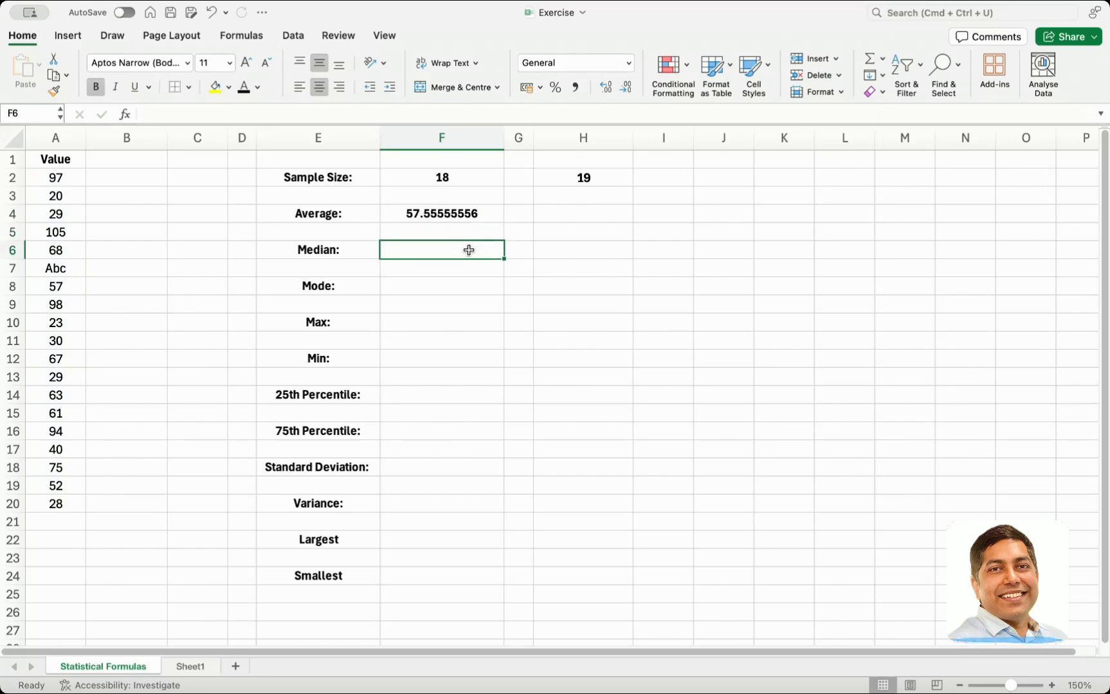
{"action": "left_click", "coordinate": [56, 269]}
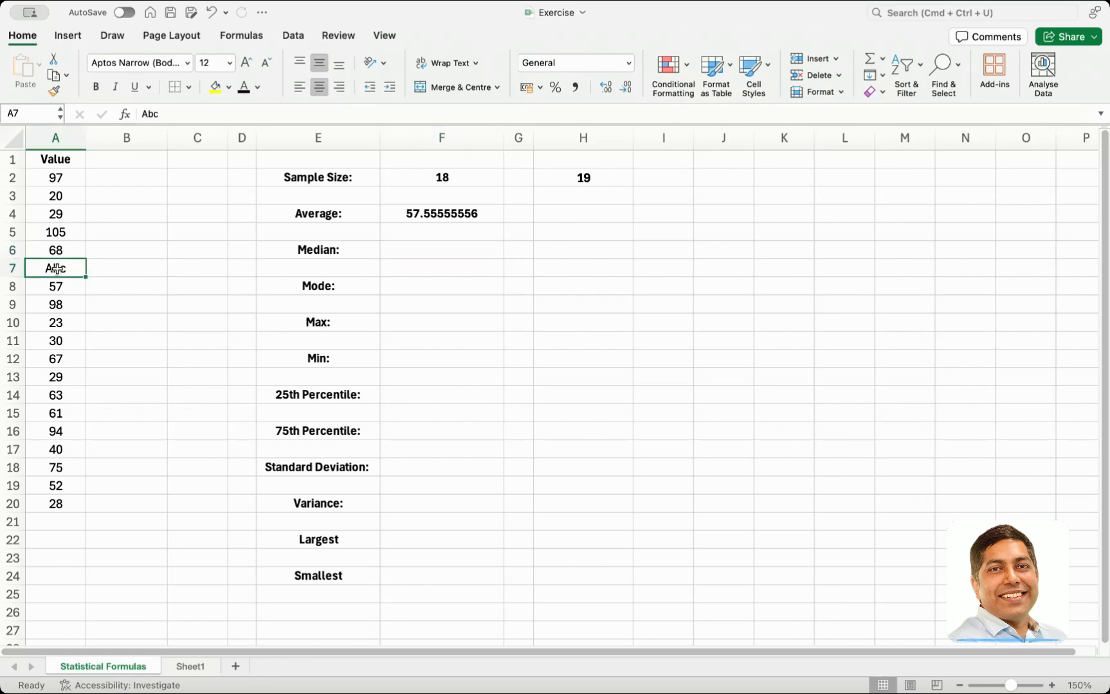
{"action": "type", "text": "68"}
{"action": "key", "text": "Return"}
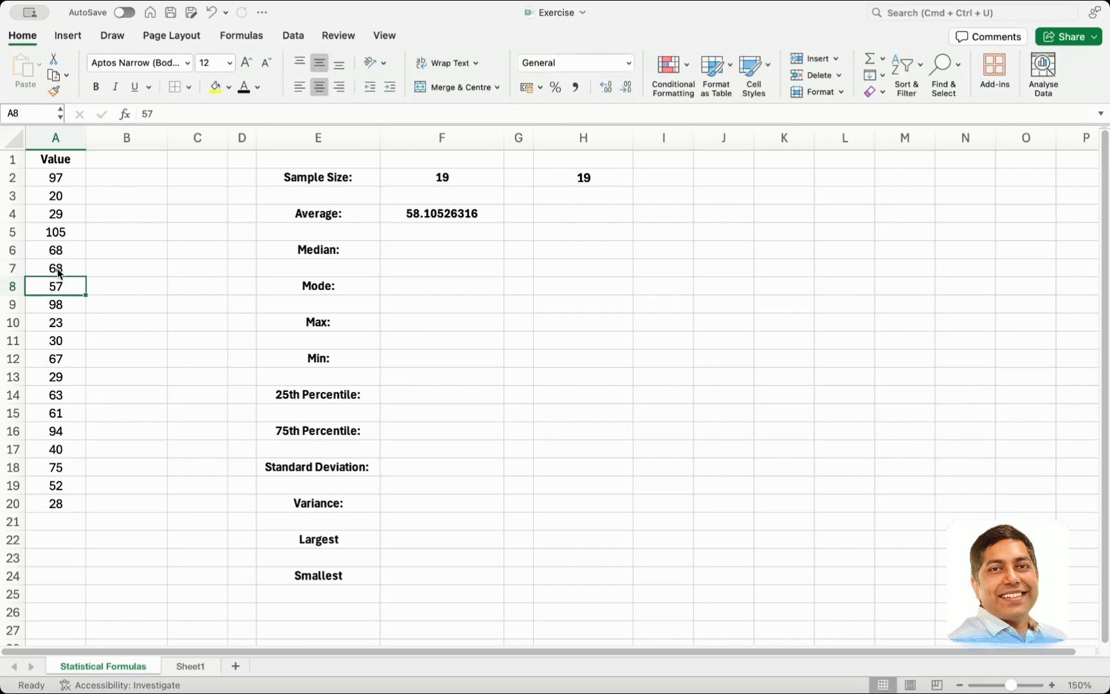
{"action": "left_click", "coordinate": [61, 267]}
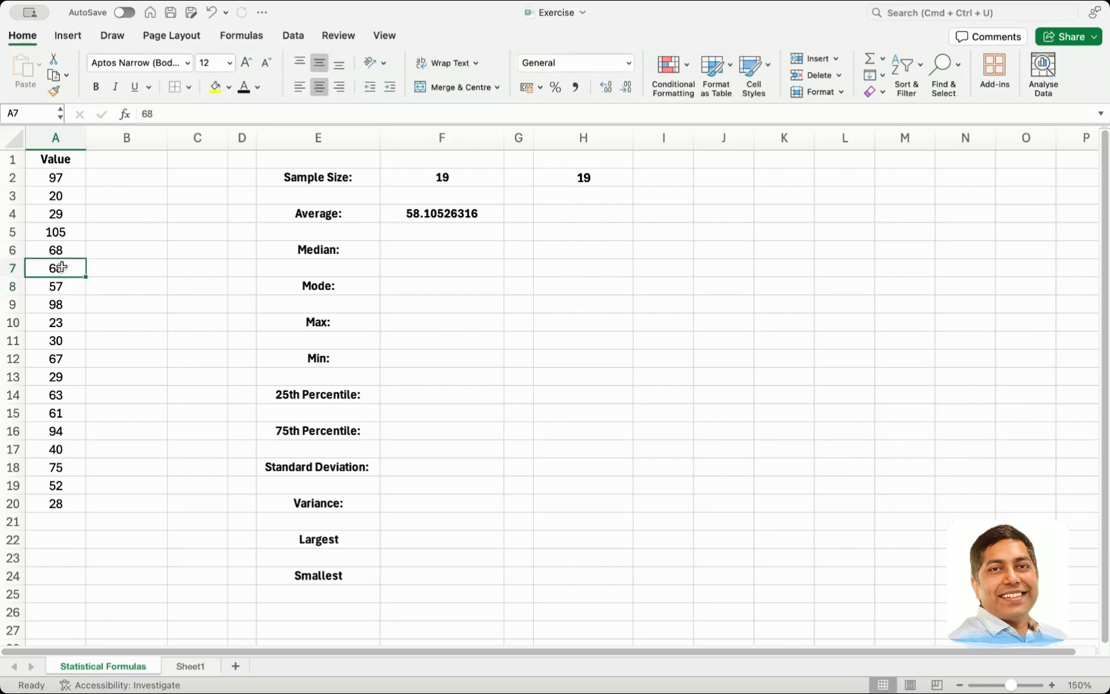
{"action": "left_click", "coordinate": [579, 178]}
{"action": "key", "text": "Delete"}
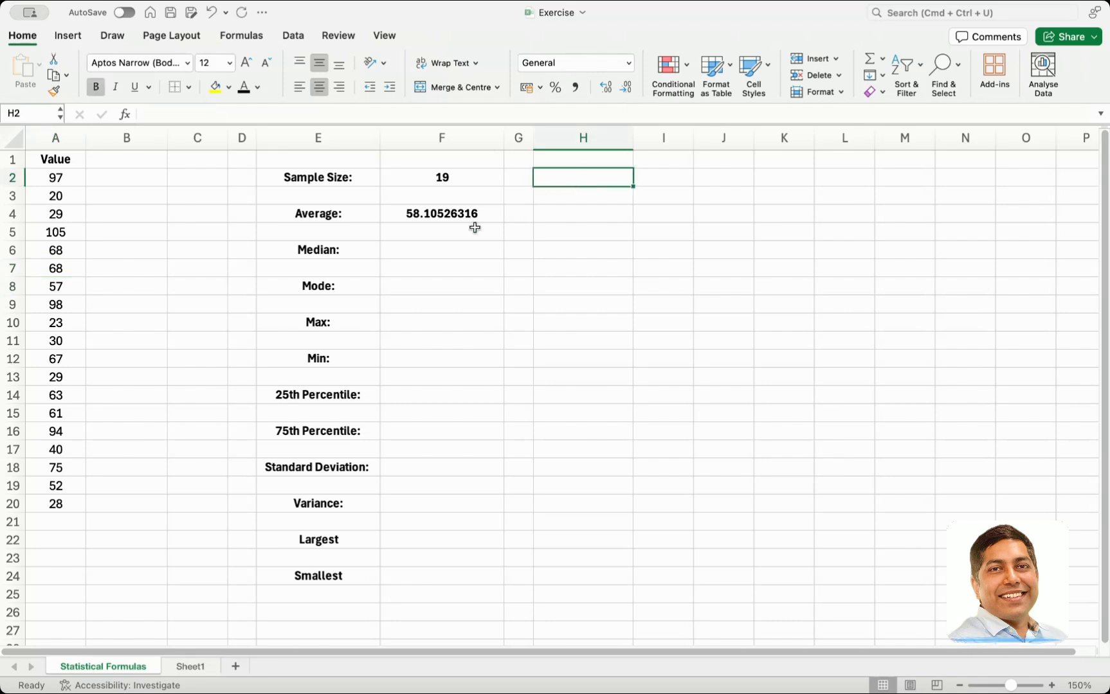
- Calculate the Median in F6 with the formula =MEDIAN(A2:A20) and check the entered formula
{"action": "left_click", "coordinate": [439, 256]}
{"action": "type", "text": "="}
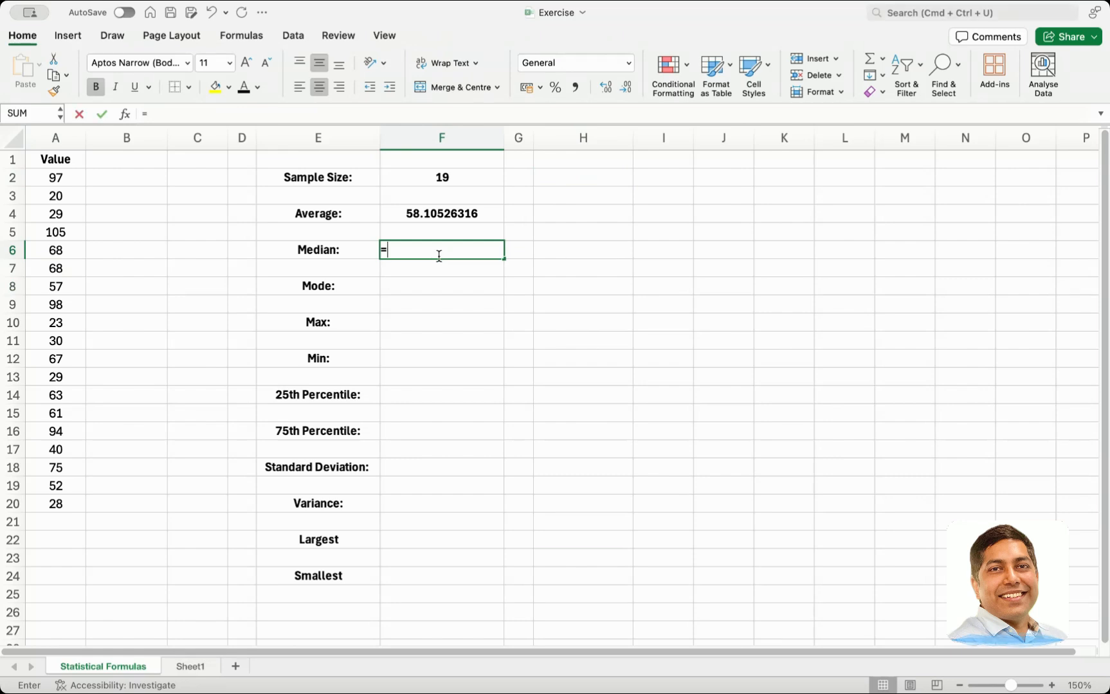
{"action": "type", "text": "med"}
{"action": "key", "text": "Return"}
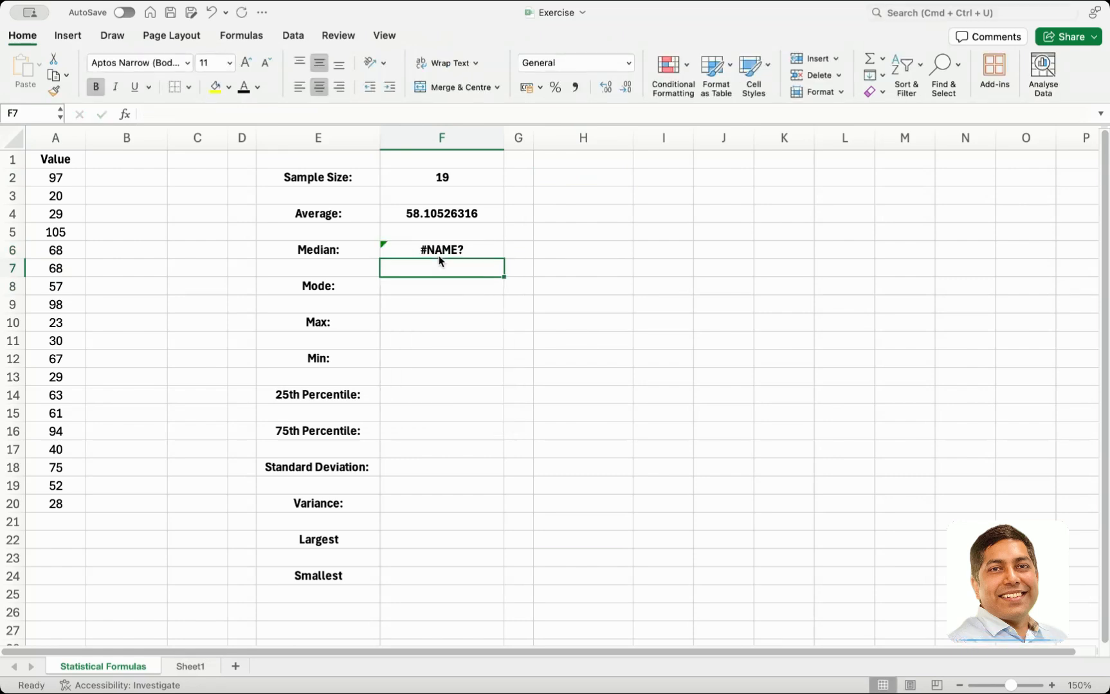
{"action": "double_click", "coordinate": [457, 247]}
{"action": "type", "text": "ian"}
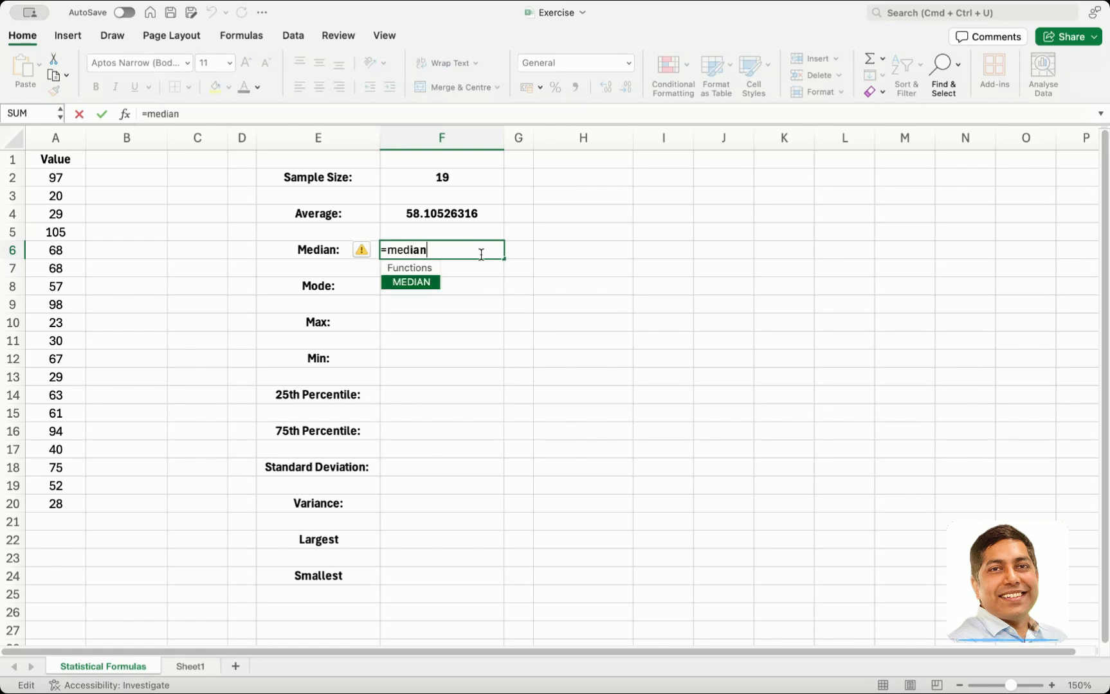
{"action": "type", "text": "("}
{"action": "left_click_drag", "start_coordinate": [68, 178], "coordinate": [67, 503]}
{"action": "type", "text": ")"}
{"action": "key", "text": "Return"}
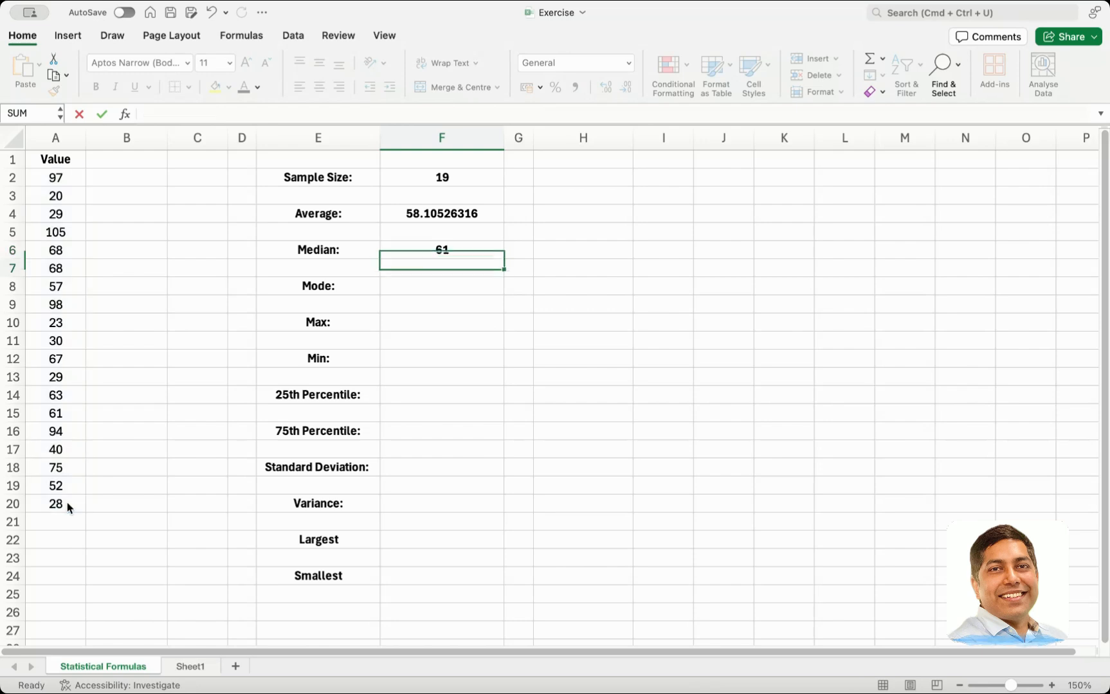
{"action": "left_click", "coordinate": [462, 253]}
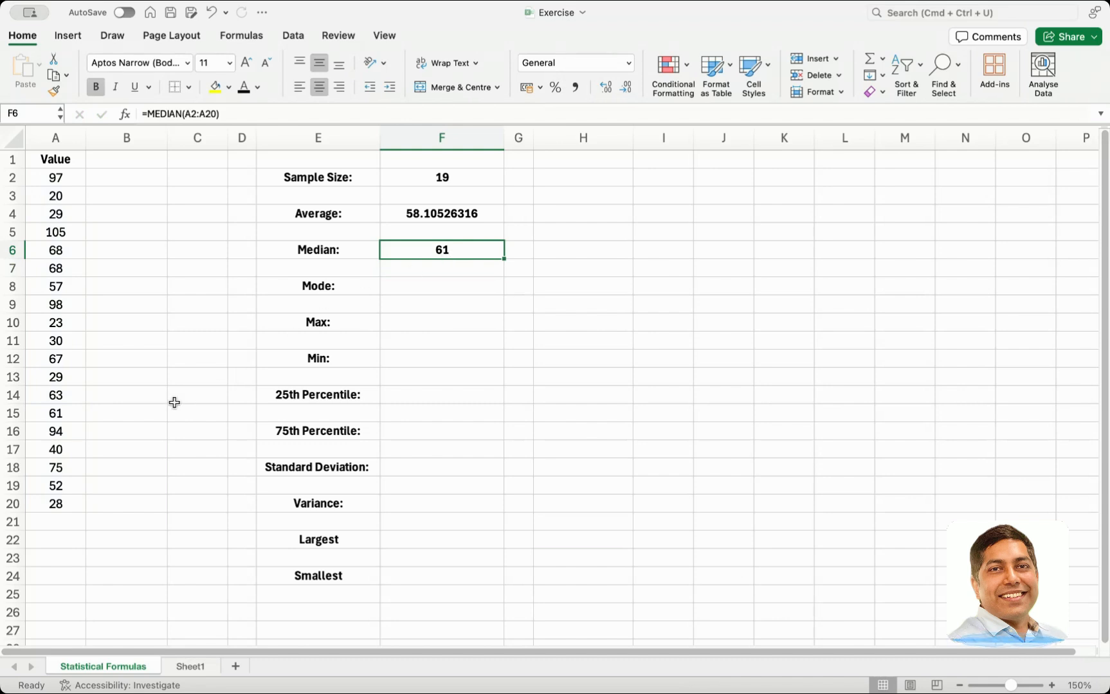
- Copy the values in A2:A20 and paste them into a new worksheet starting at cell C2
{"action": "left_click_drag", "start_coordinate": [55, 178], "coordinate": [56, 504]}
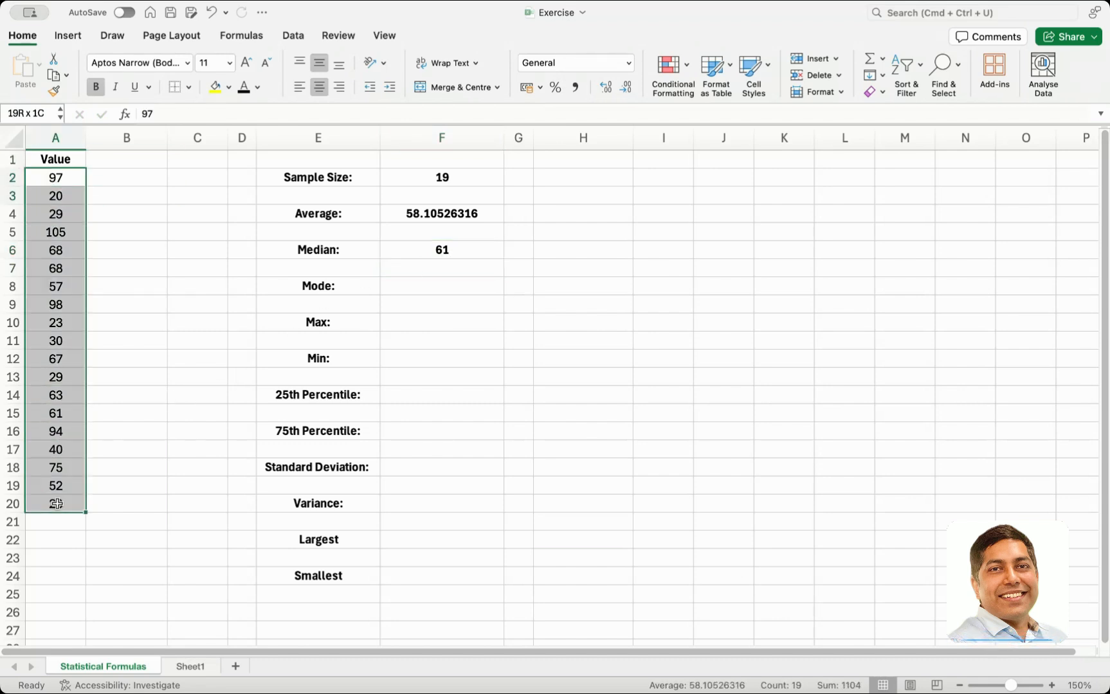
{"action": "key", "text": "super+c"}
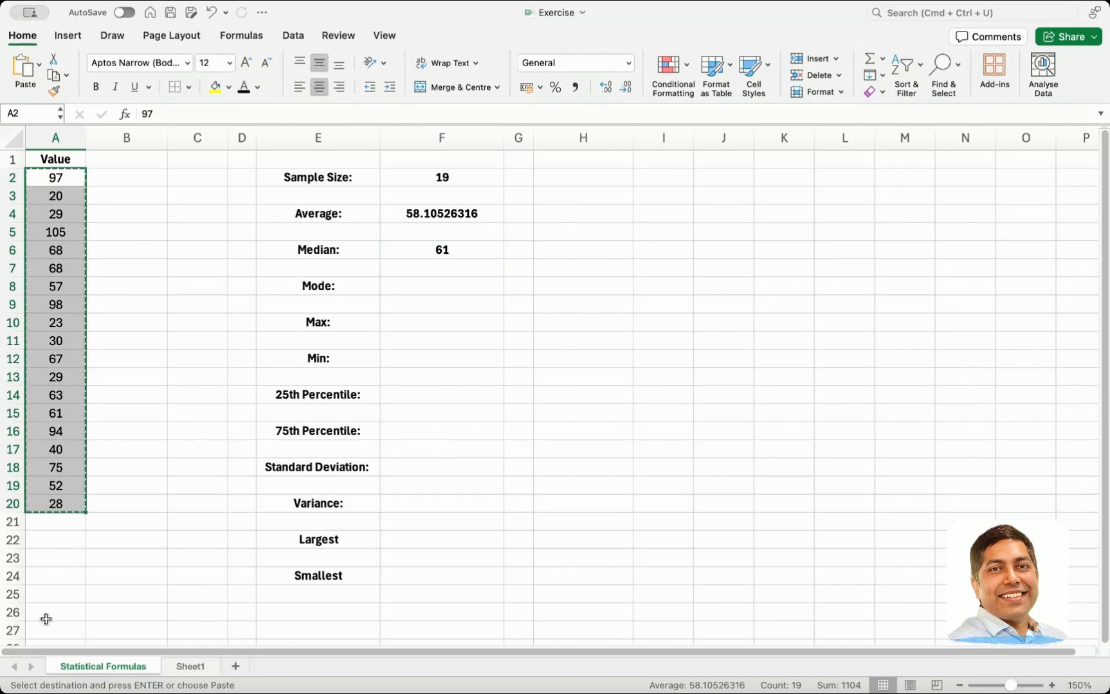
{"action": "left_click", "coordinate": [237, 667]}
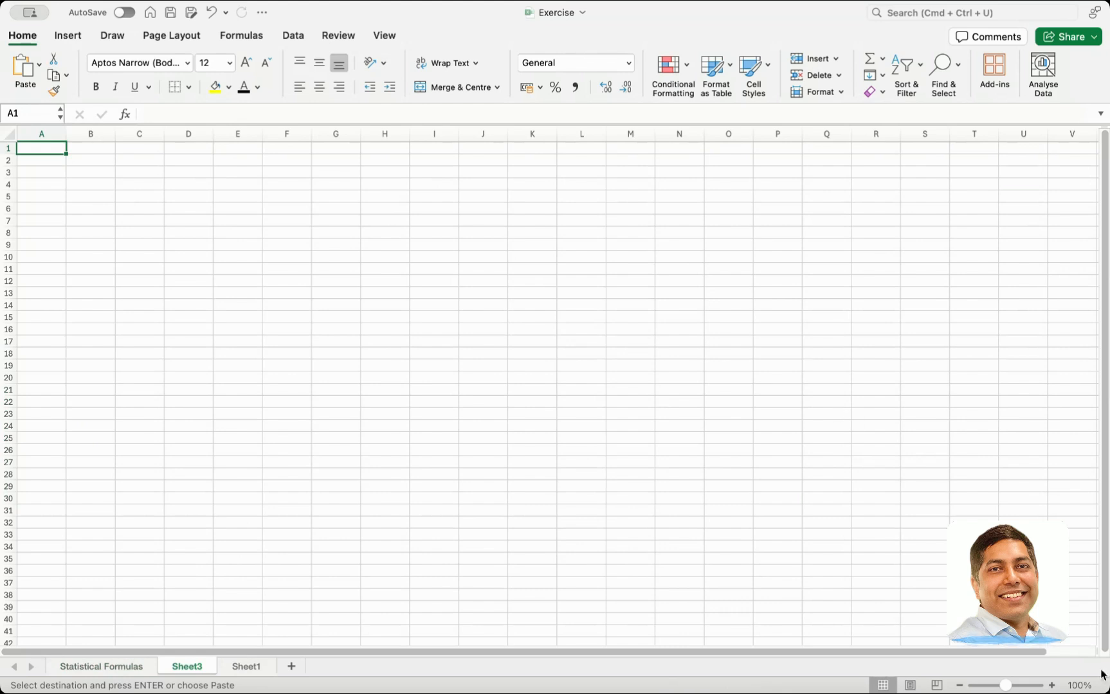
{"action": "left_click", "coordinate": [1080, 685]}
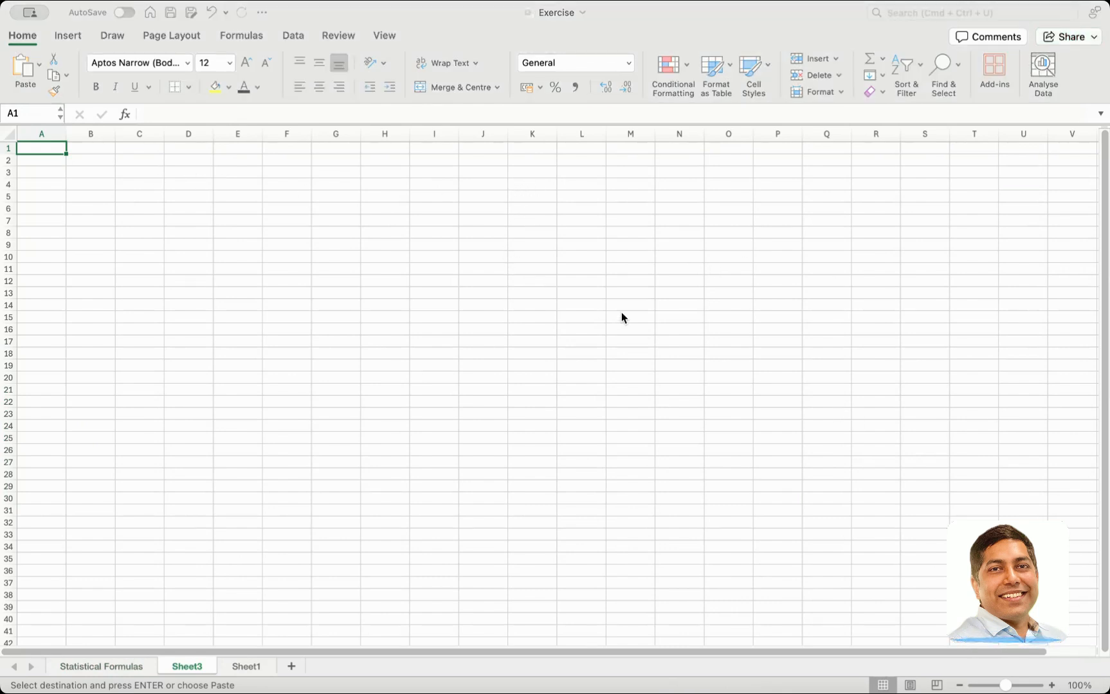
{"action": "key", "text": "Return"}
{"action": "left_click", "coordinate": [223, 178]}
{"action": "key", "text": "super+v"}
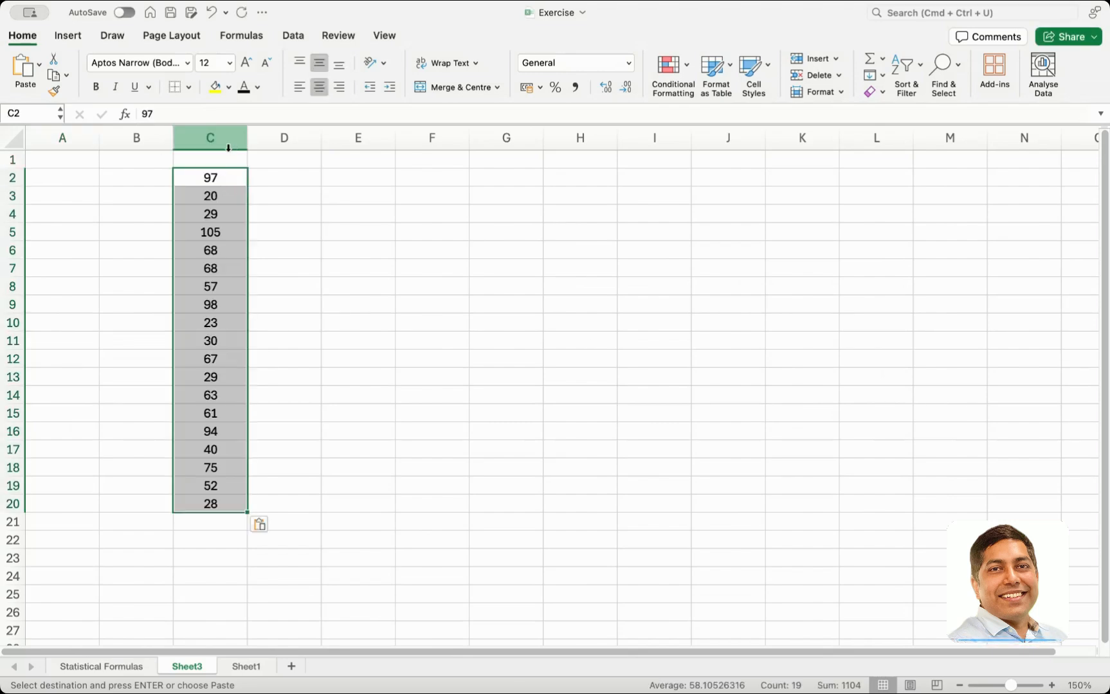
- Sort the pasted values in column C from smallest to largest
{"action": "left_click", "coordinate": [217, 140]}
{"action": "right_click", "coordinate": [217, 143]}
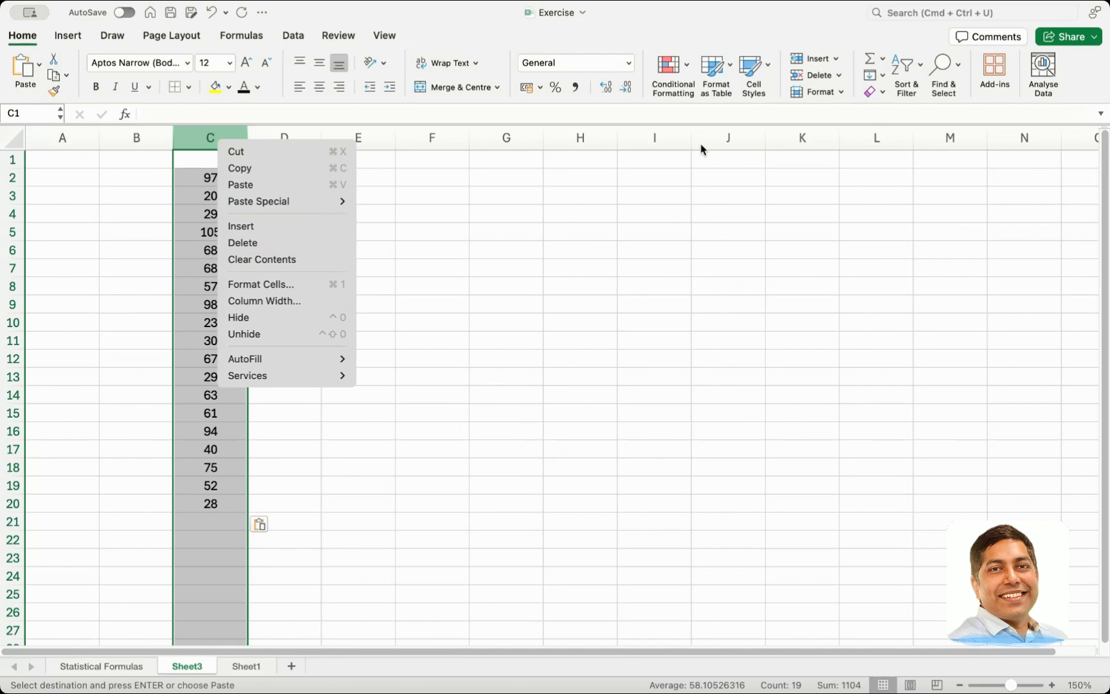
{"action": "left_click", "coordinate": [908, 87]}
{"action": "left_click", "coordinate": [954, 89]}
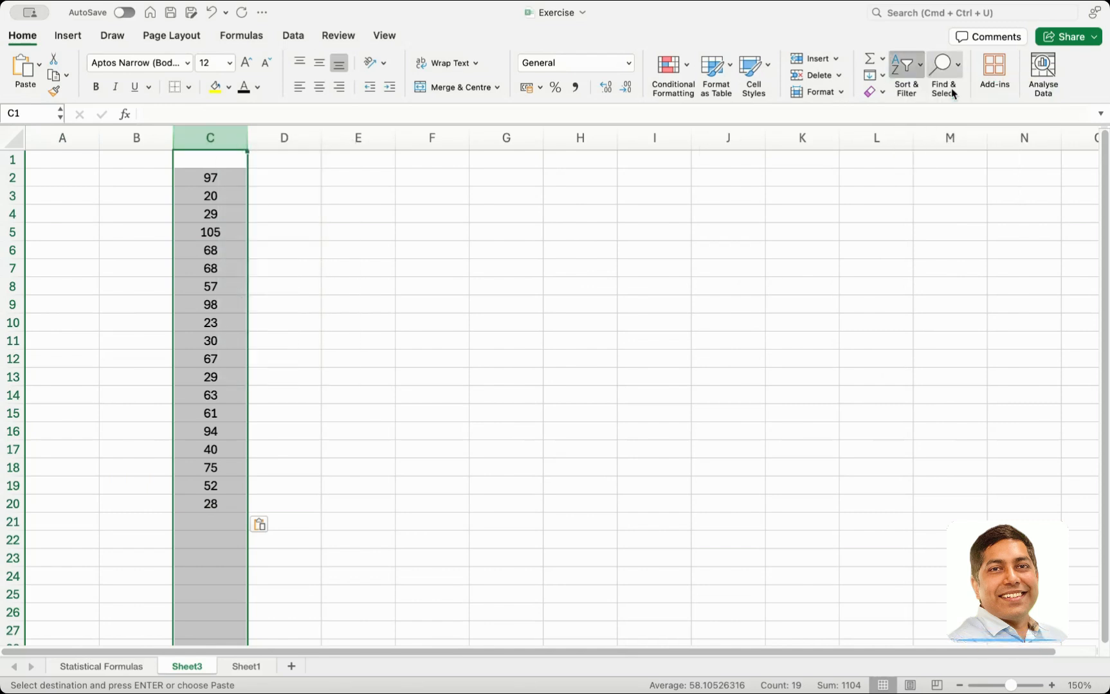
- Examine the middle value of the sorted list in C2:C20 and compare it with the median in F6 of the Statistical Formulas sheet
{"action": "left_click", "coordinate": [218, 178]}
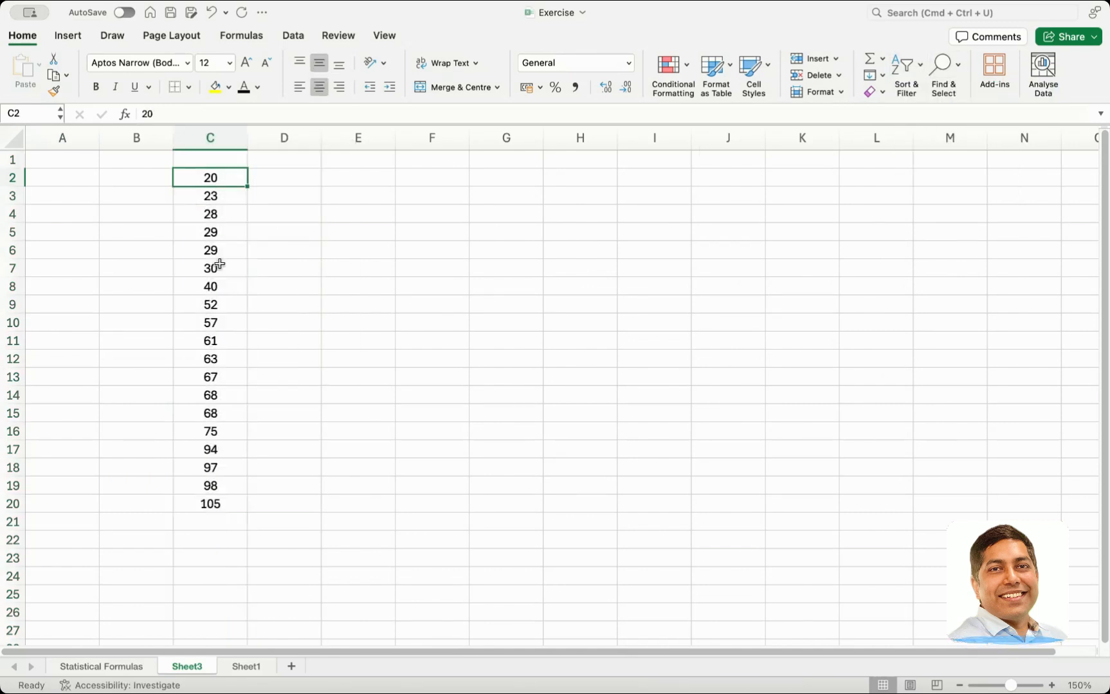
{"action": "left_click", "coordinate": [228, 339], "text": "shift"}
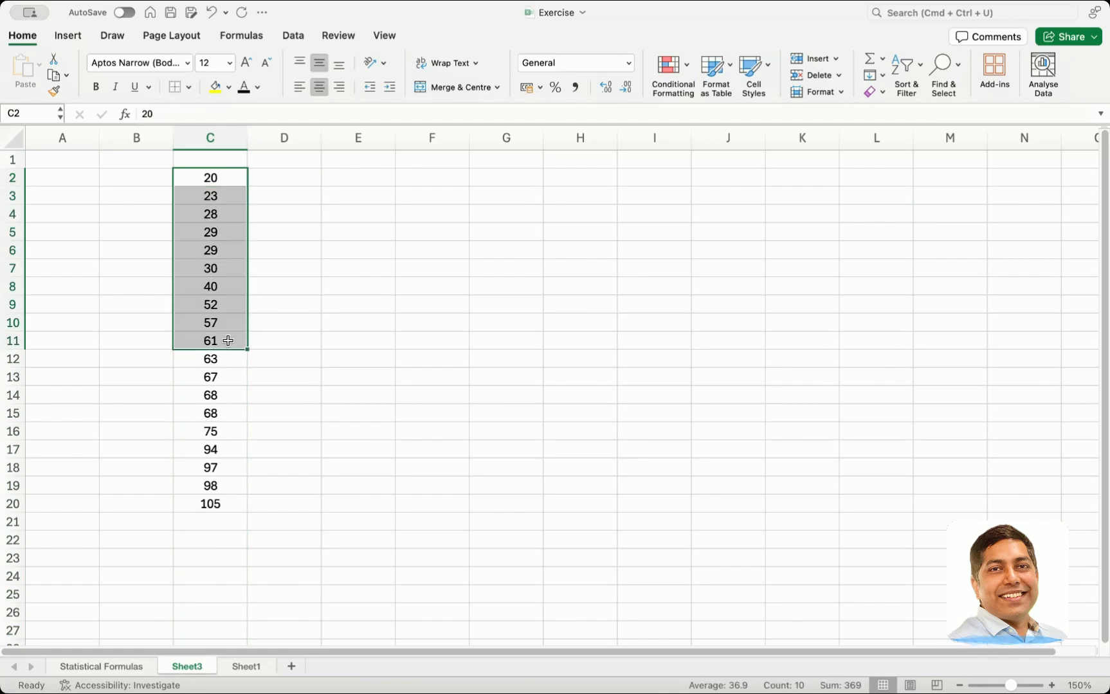
{"action": "left_click", "coordinate": [221, 504], "text": "shift"}
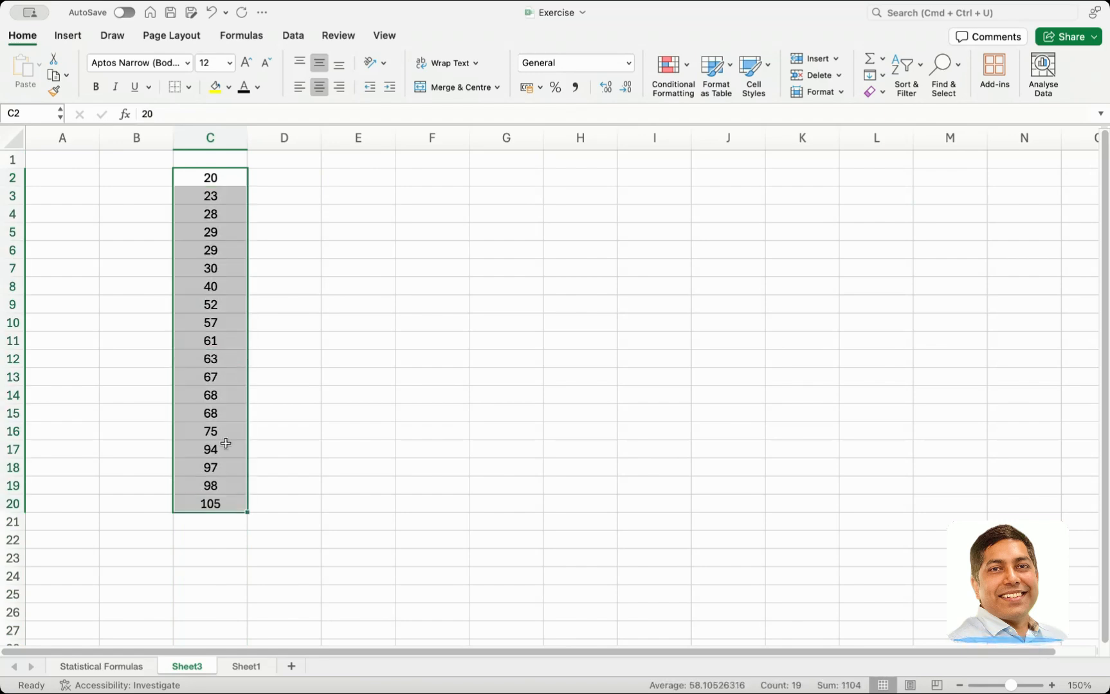
{"action": "left_click", "coordinate": [223, 336], "text": "shift"}
{"action": "left_click", "coordinate": [223, 336]}
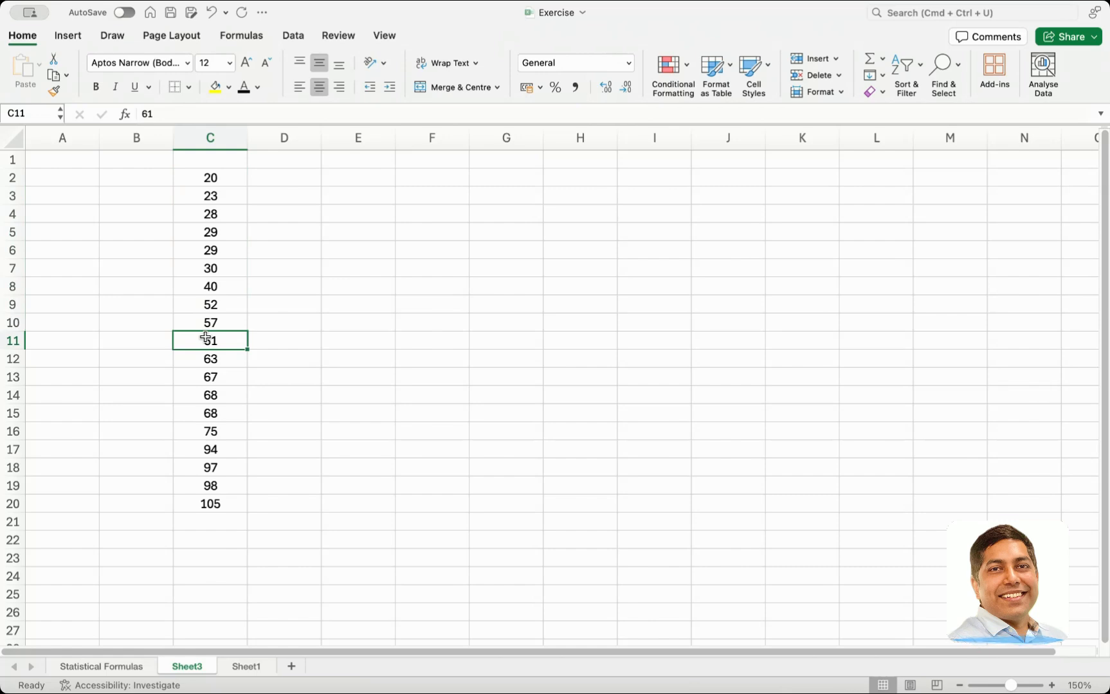
{"action": "left_click", "coordinate": [109, 667]}
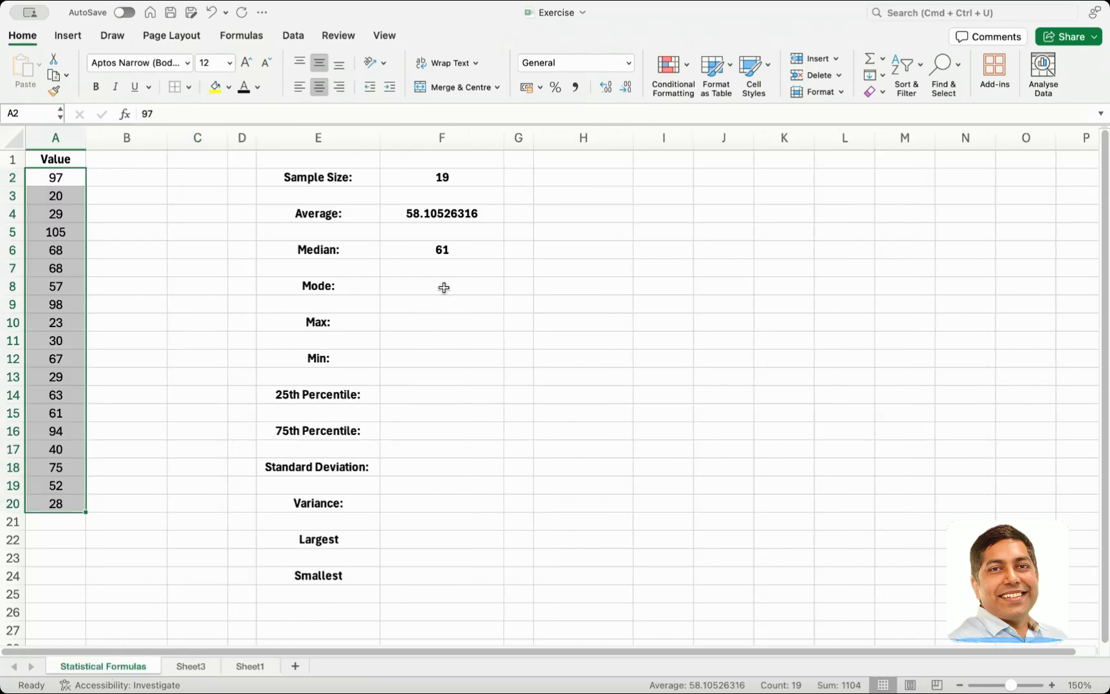
{"action": "left_click", "coordinate": [437, 251]}
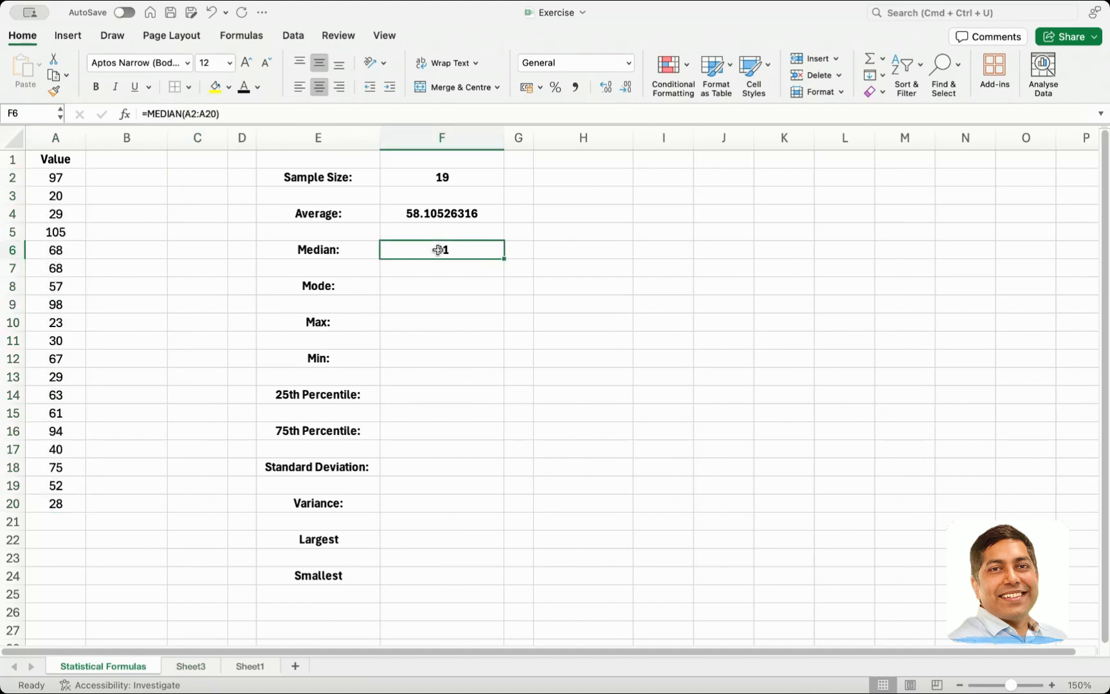
- Calculate the Mode in F8 with the formula =MODE(A2:A20)
{"action": "left_click", "coordinate": [419, 290]}
{"action": "type", "text": "=mode"}
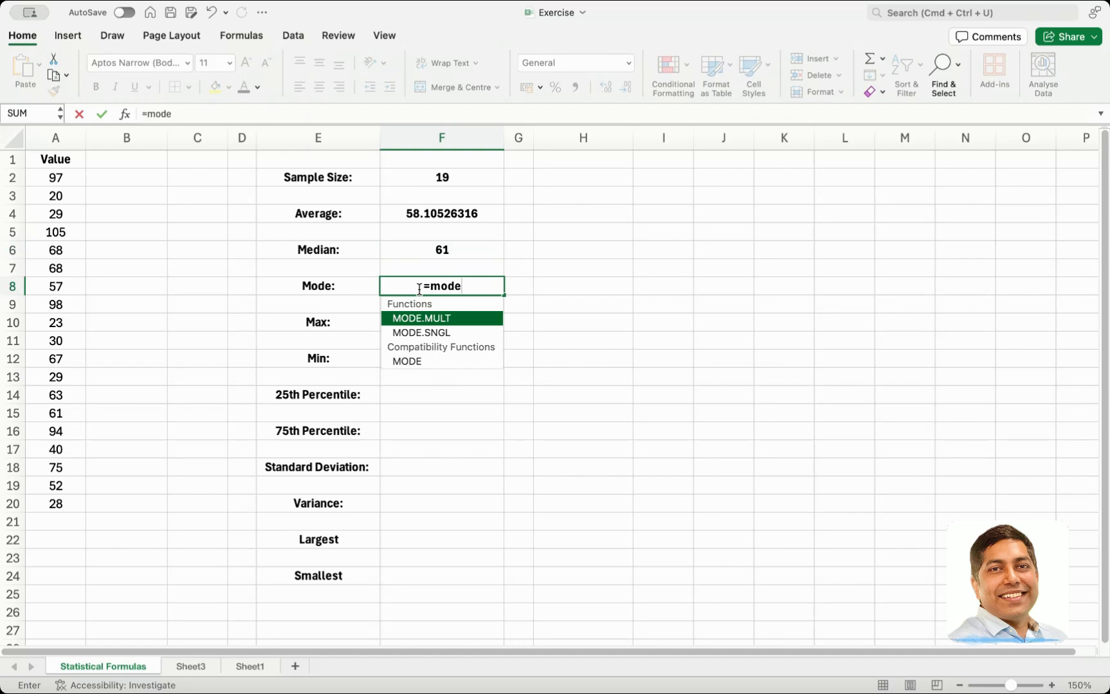
{"action": "type", "text": "("}
{"action": "left_click_drag", "start_coordinate": [64, 179], "coordinate": [59, 510]}
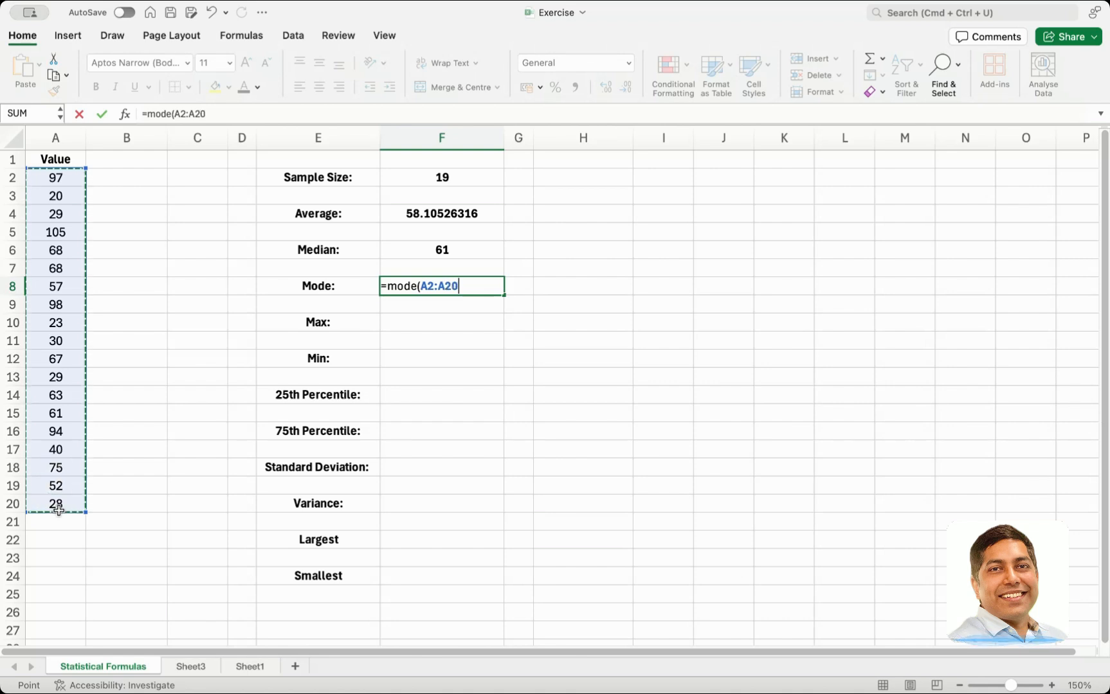
{"action": "type", "text": ")"}
{"action": "key", "text": "Return"}
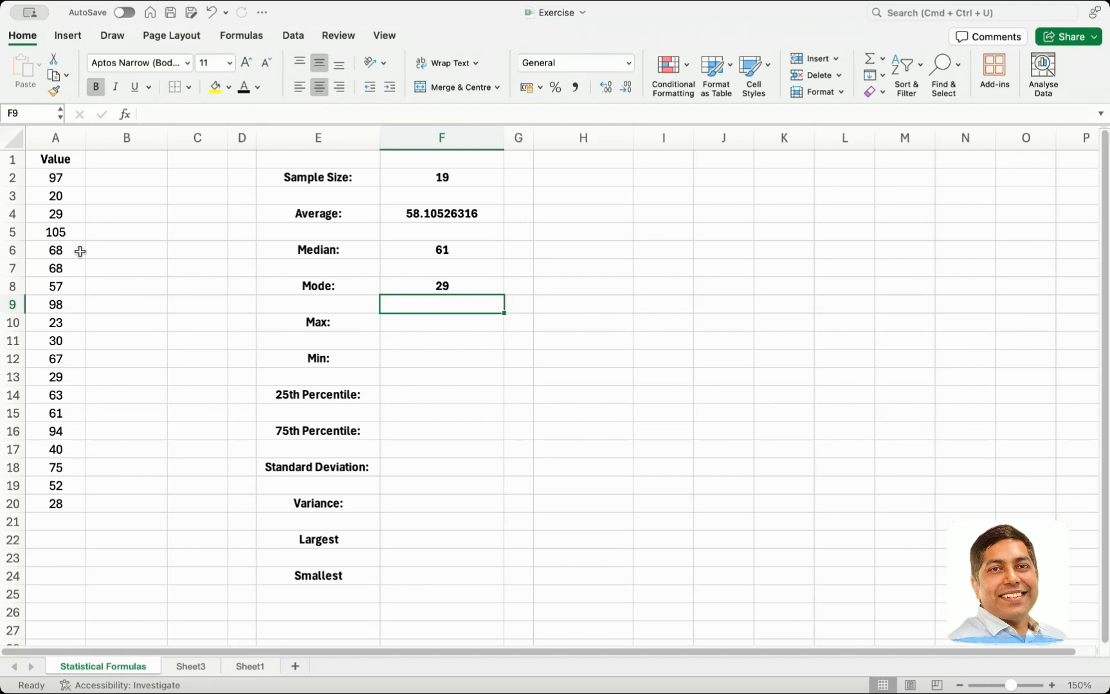
- Check the repeated values in column A, set A8 to 68 and inspect the Mode formula in F8
{"action": "left_click", "coordinate": [64, 215]}
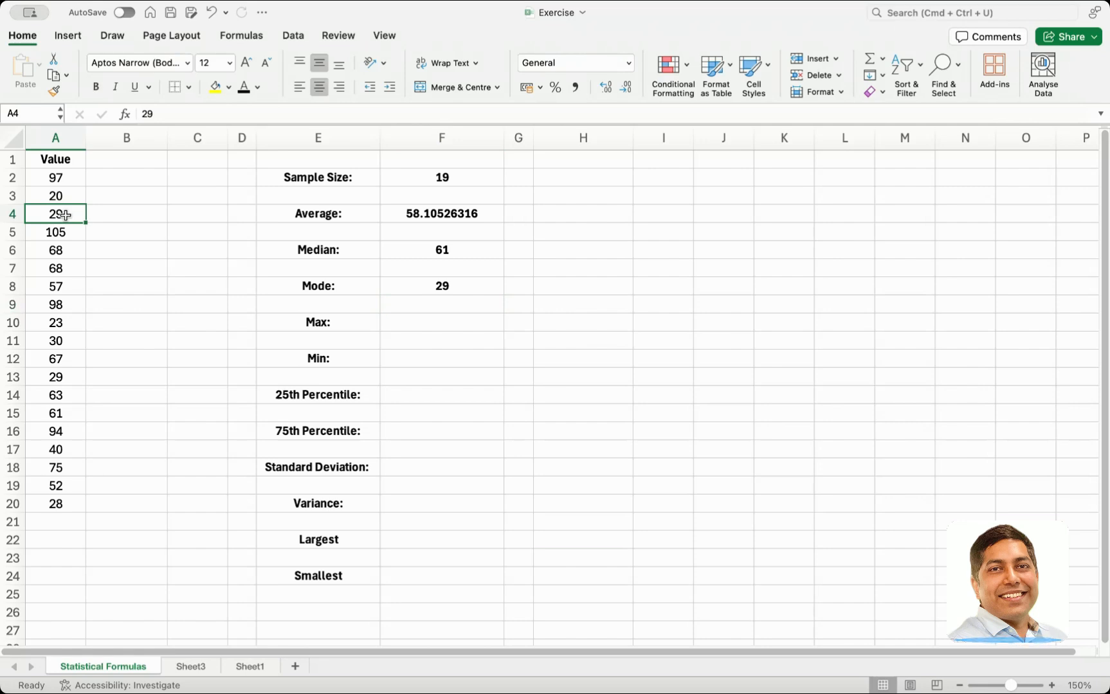
{"action": "left_click", "coordinate": [55, 394]}
{"action": "left_click", "coordinate": [57, 248]}
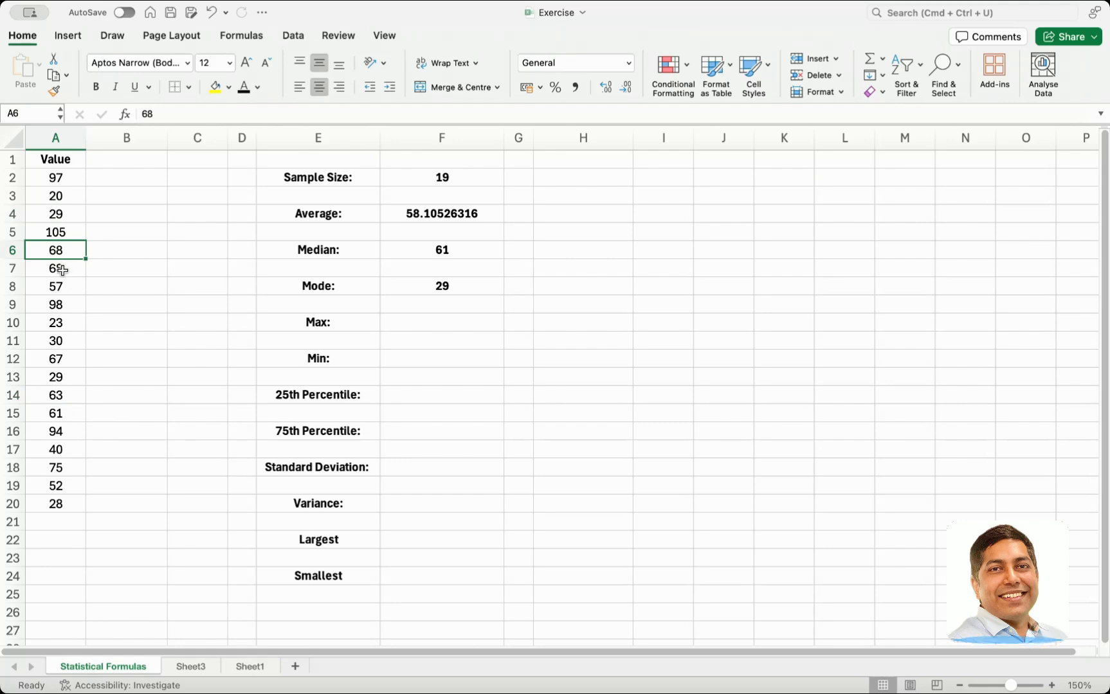
{"action": "left_click", "coordinate": [63, 289]}
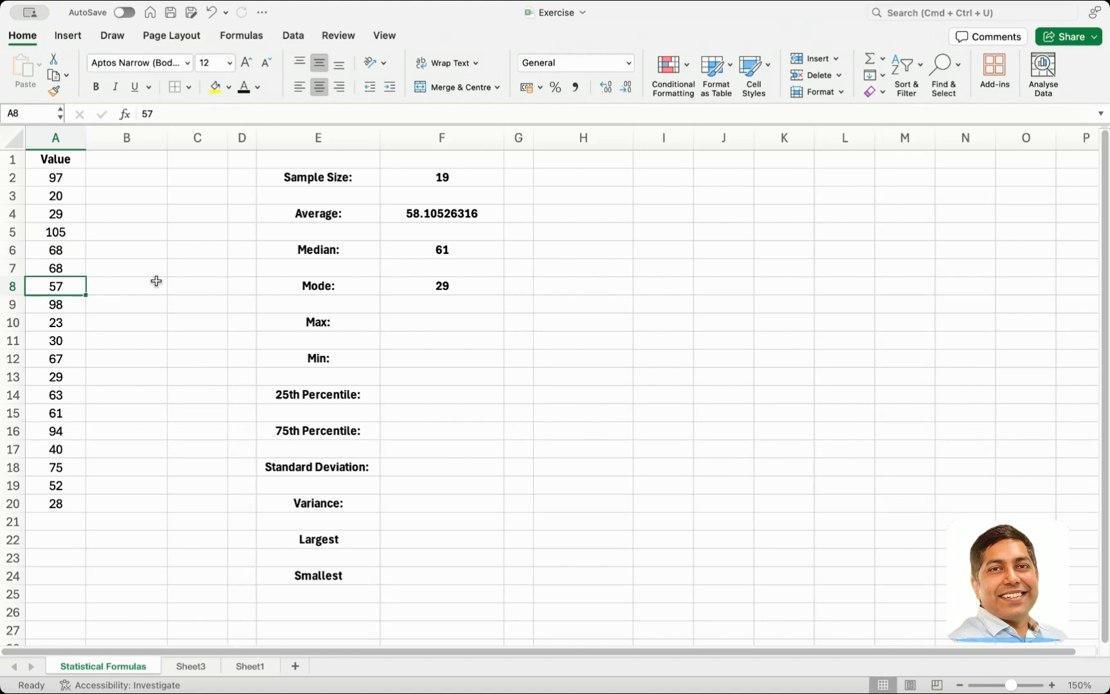
{"action": "type", "text": "68"}
{"action": "key", "text": "Return"}
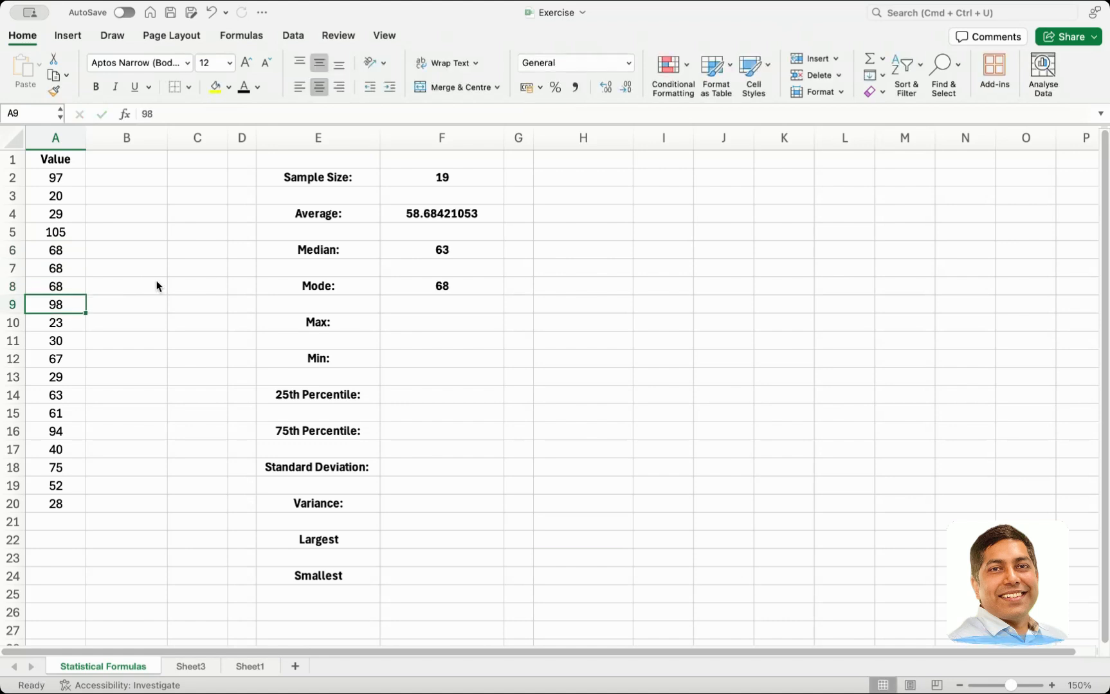
{"action": "left_click", "coordinate": [455, 284]}
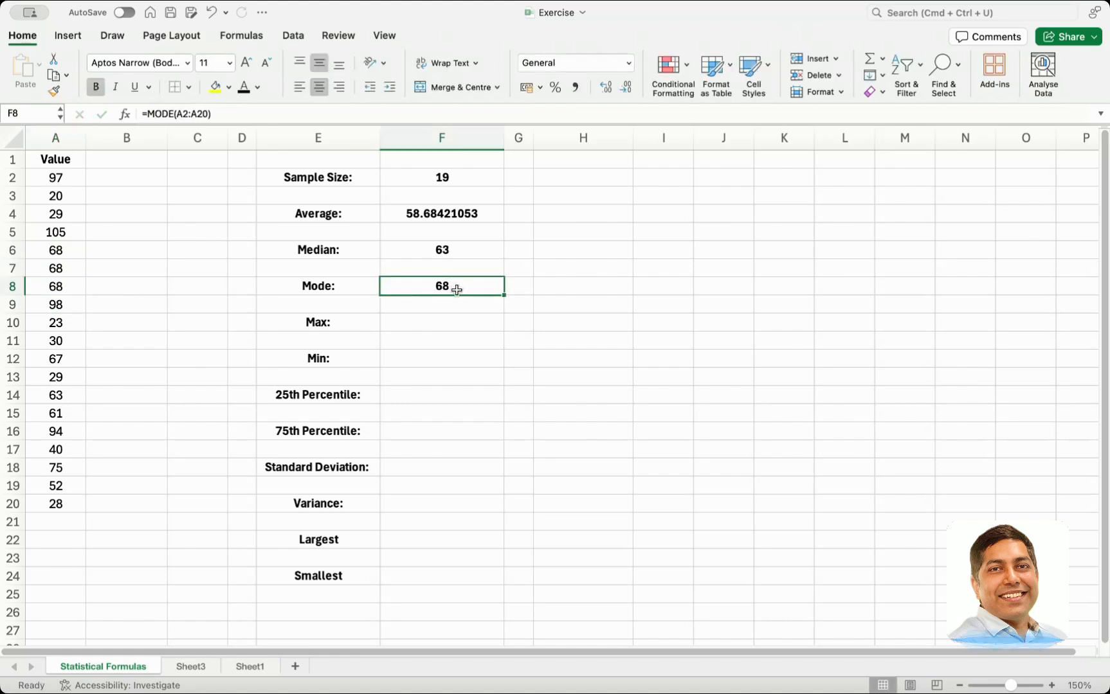
{"action": "key", "text": "super+Tab"}
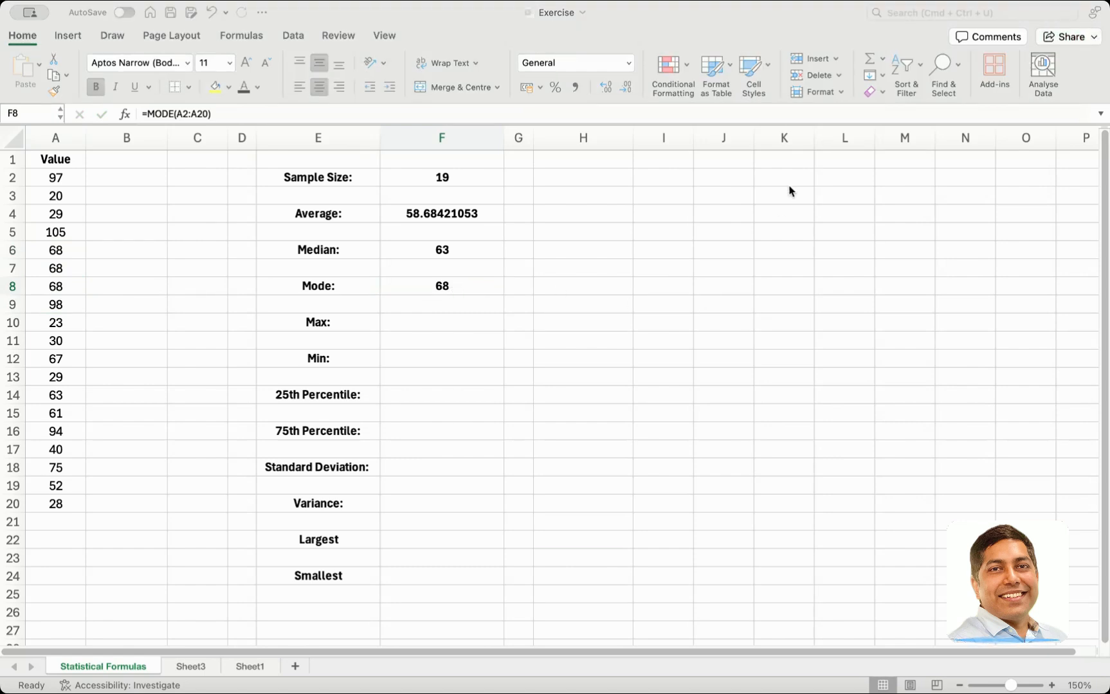
{"action": "key", "text": "super+Tab"}
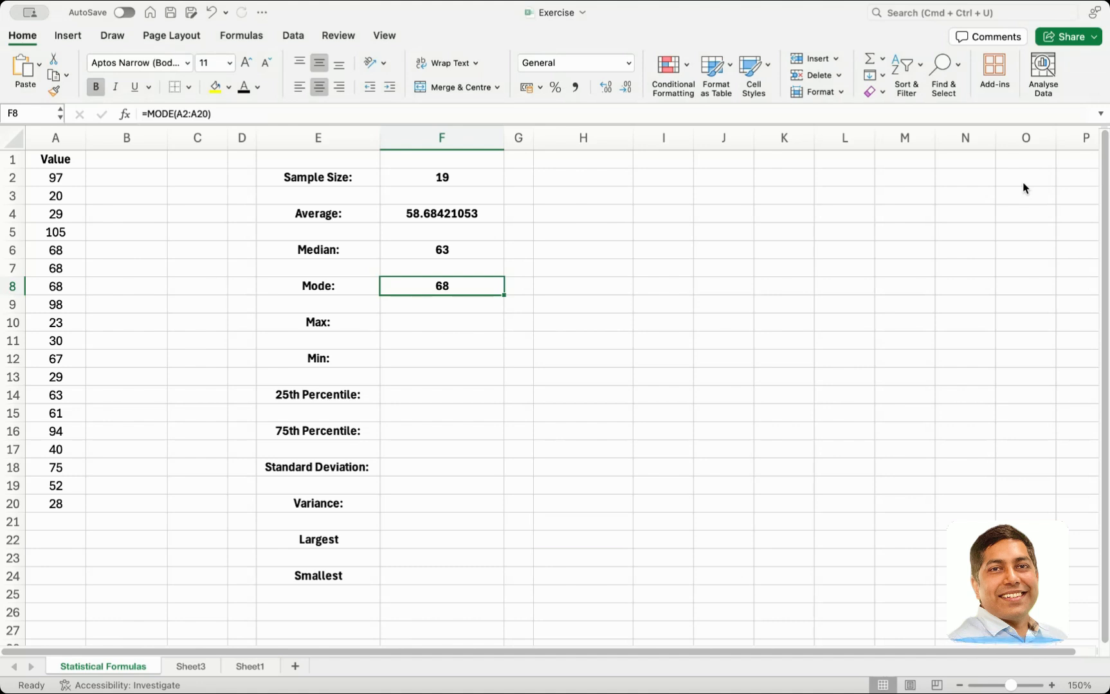
- Calculate the Max in F10 with the MAX function over A2:A20
{"action": "left_click", "coordinate": [473, 321]}
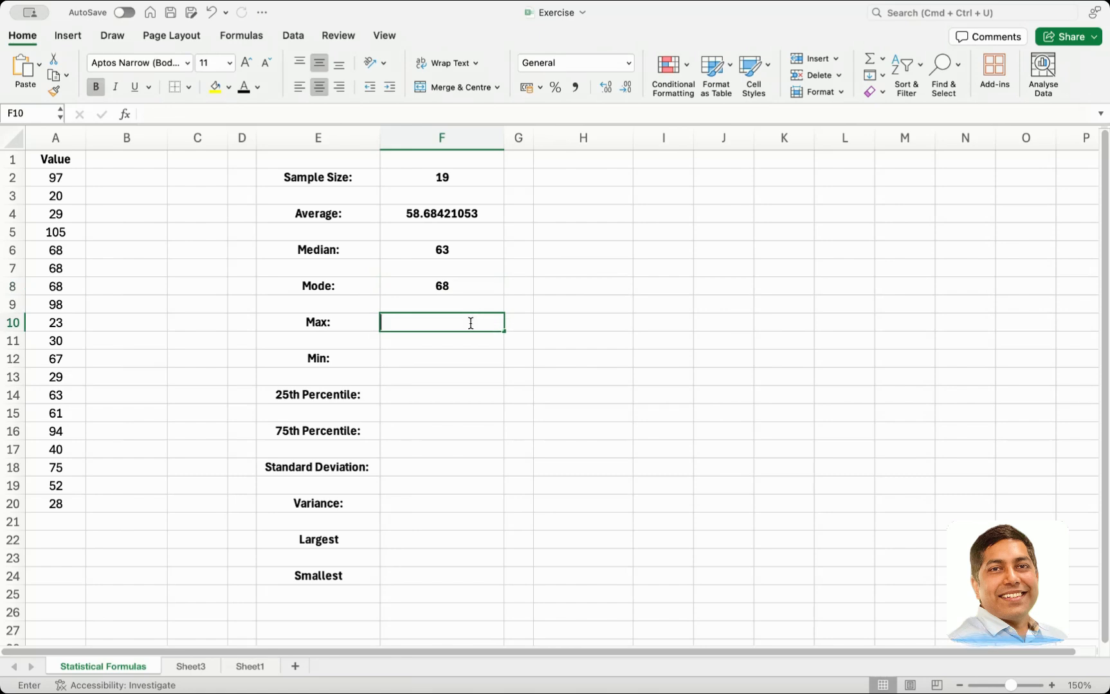
{"action": "type", "text": "=max("}
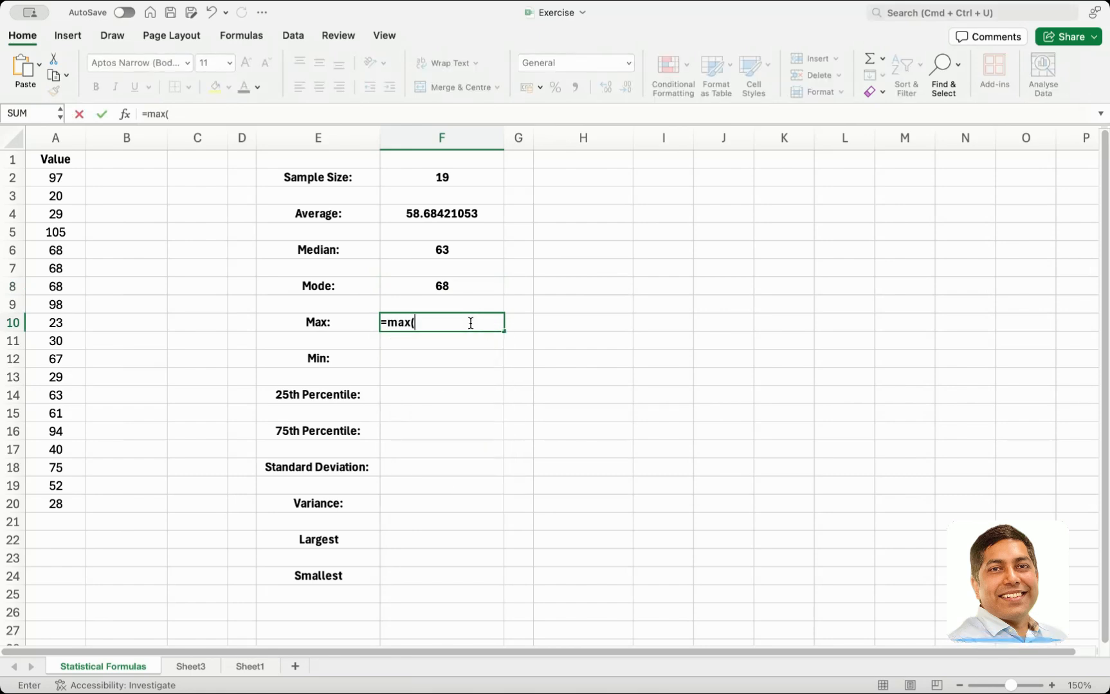
{"action": "left_click_drag", "start_coordinate": [64, 178], "coordinate": [55, 504]}
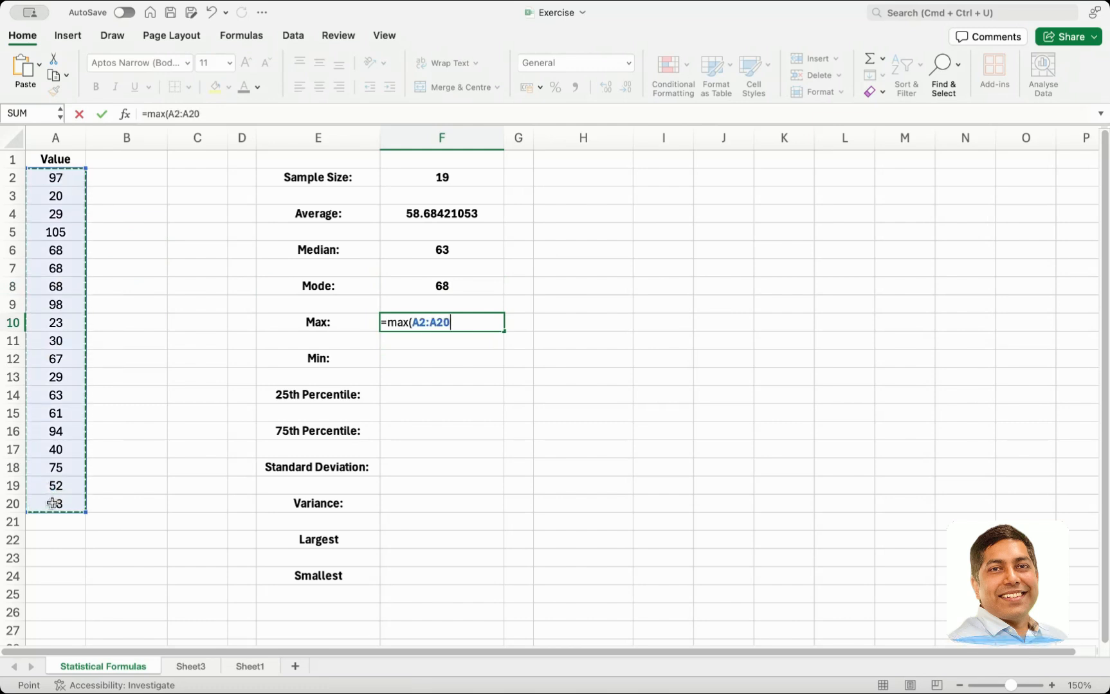
{"action": "key", "text": "Return"}
{"action": "left_click", "coordinate": [401, 373]}
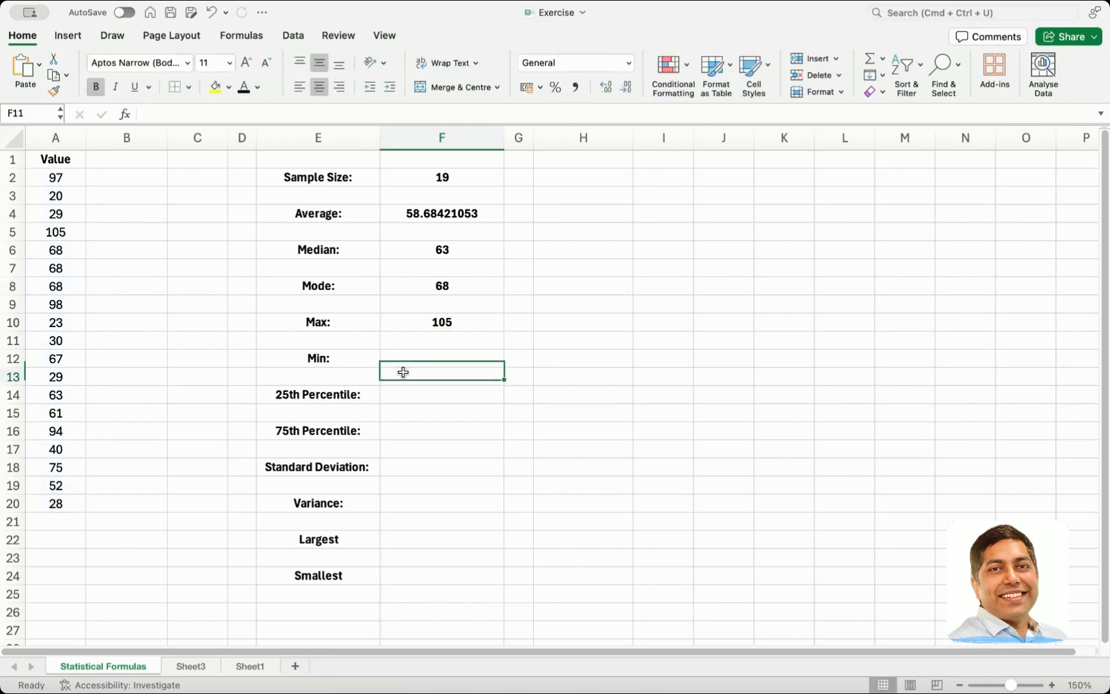
- Calculate the Min in F12 with the formula =MIN(A2:A20)
{"action": "left_click", "coordinate": [426, 354]}
{"action": "type", "text": "min("}
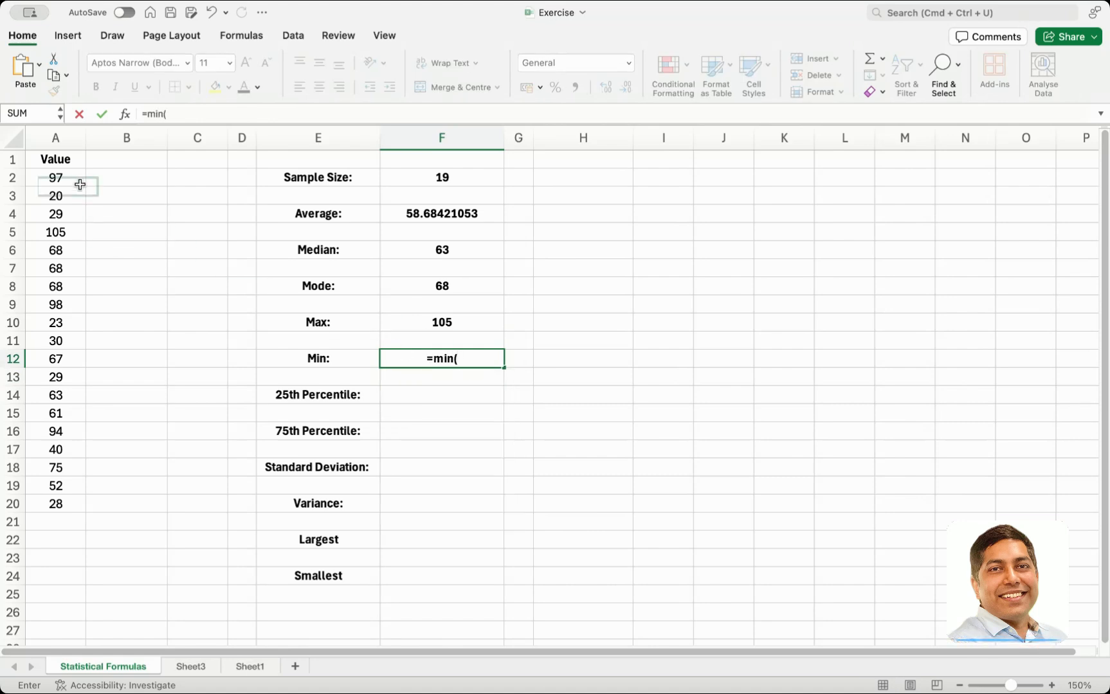
{"action": "left_click_drag", "start_coordinate": [80, 185], "coordinate": [73, 504]}
{"action": "type", "text": ")"}
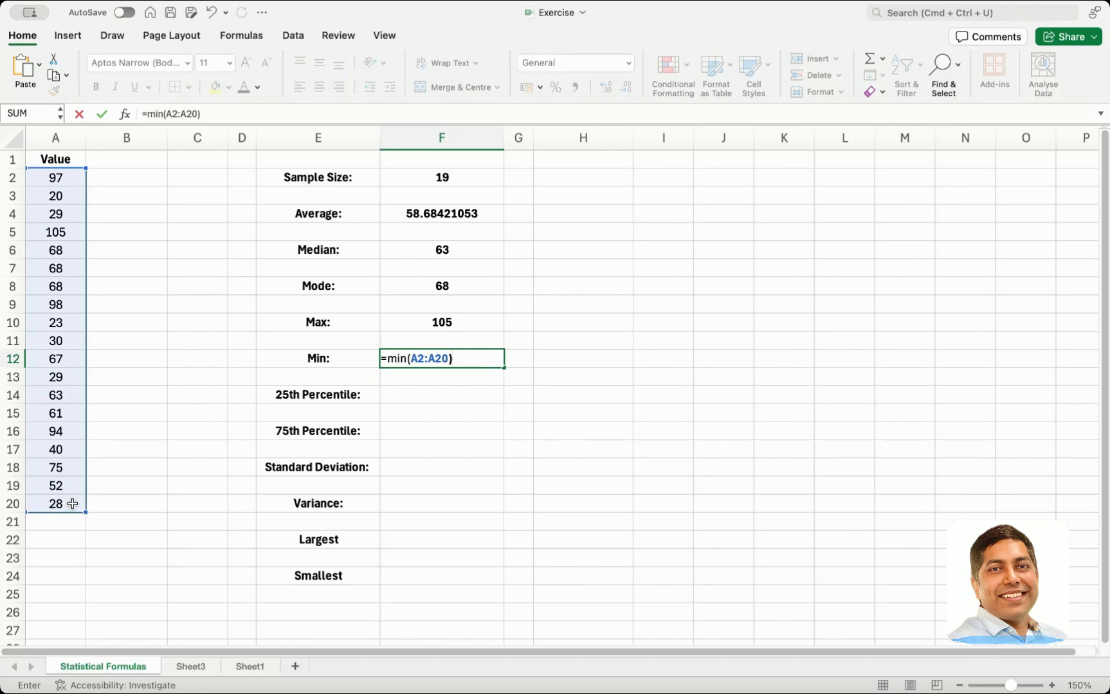
{"action": "key", "text": "Return"}
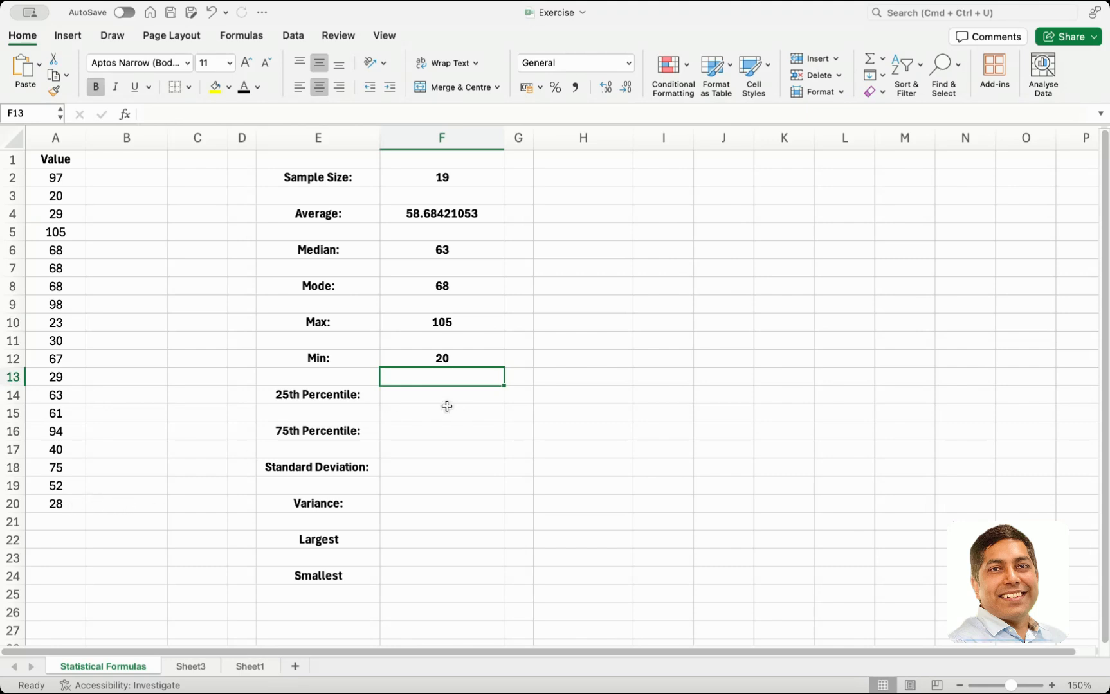
- Review the sorted values on Sheet3, comparing the lowest quarter C2:C5 with the remaining values C6:C20, and return to Statistical Formulas
{"action": "left_click", "coordinate": [428, 397]}
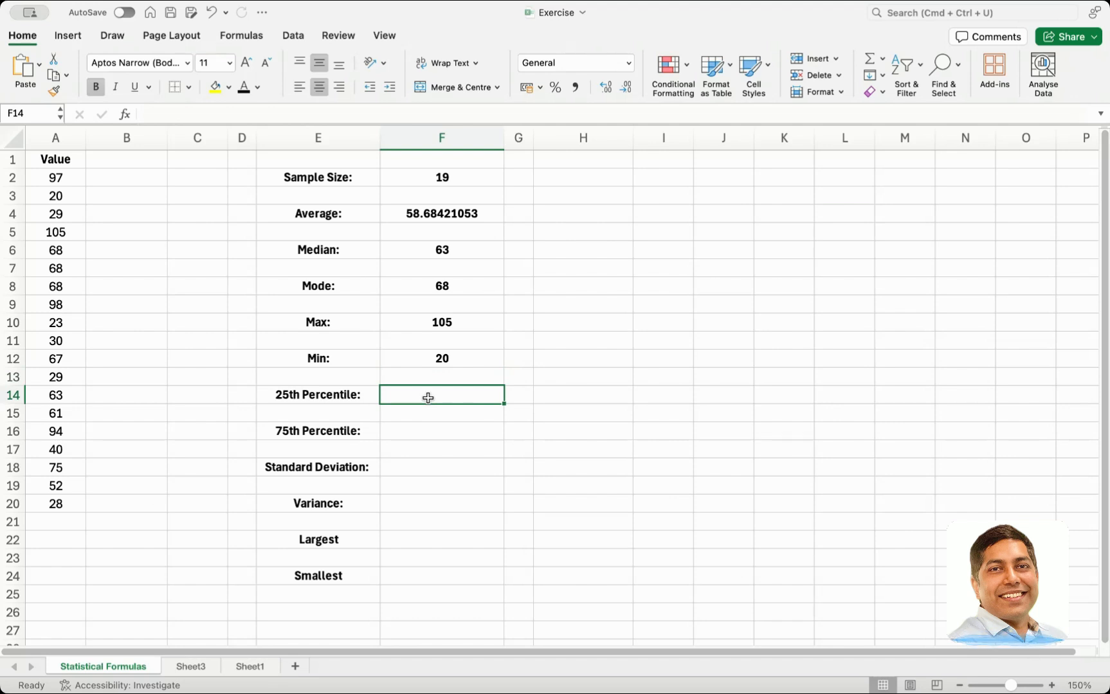
{"action": "left_click", "coordinate": [59, 177]}
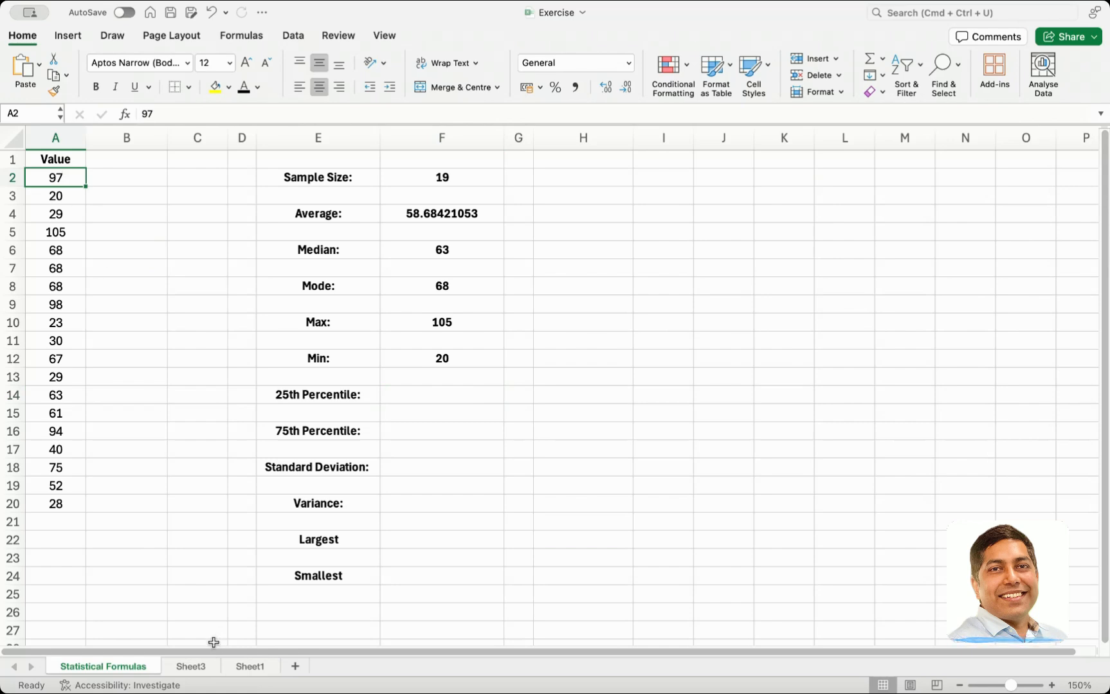
{"action": "left_click", "coordinate": [244, 666]}
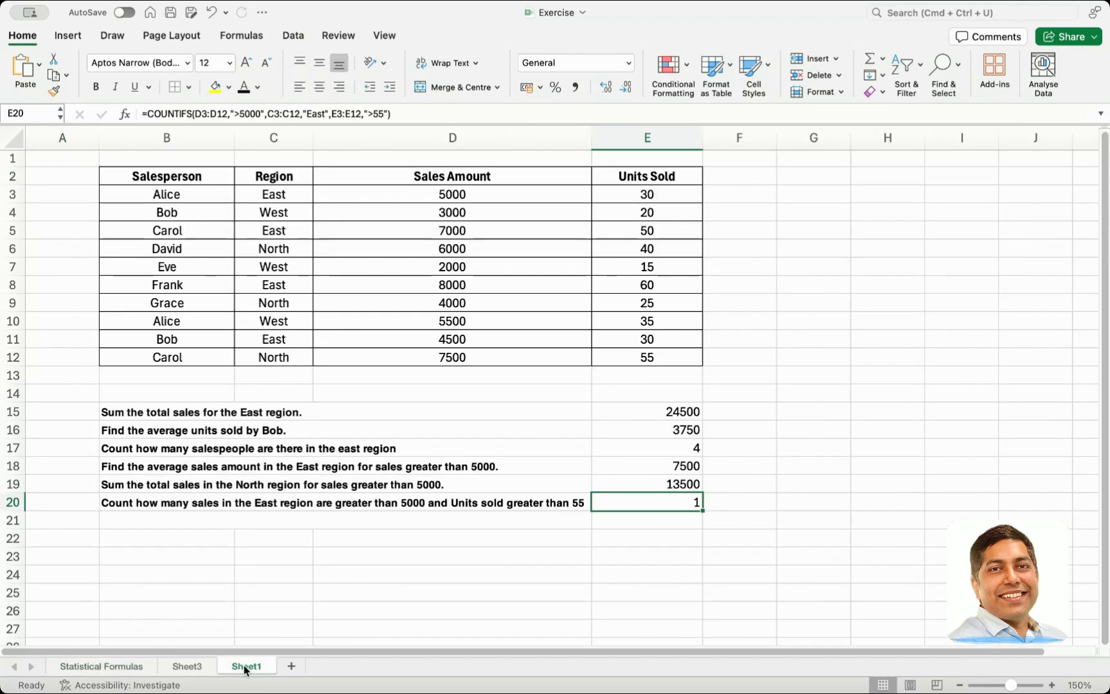
{"action": "left_click", "coordinate": [186, 667]}
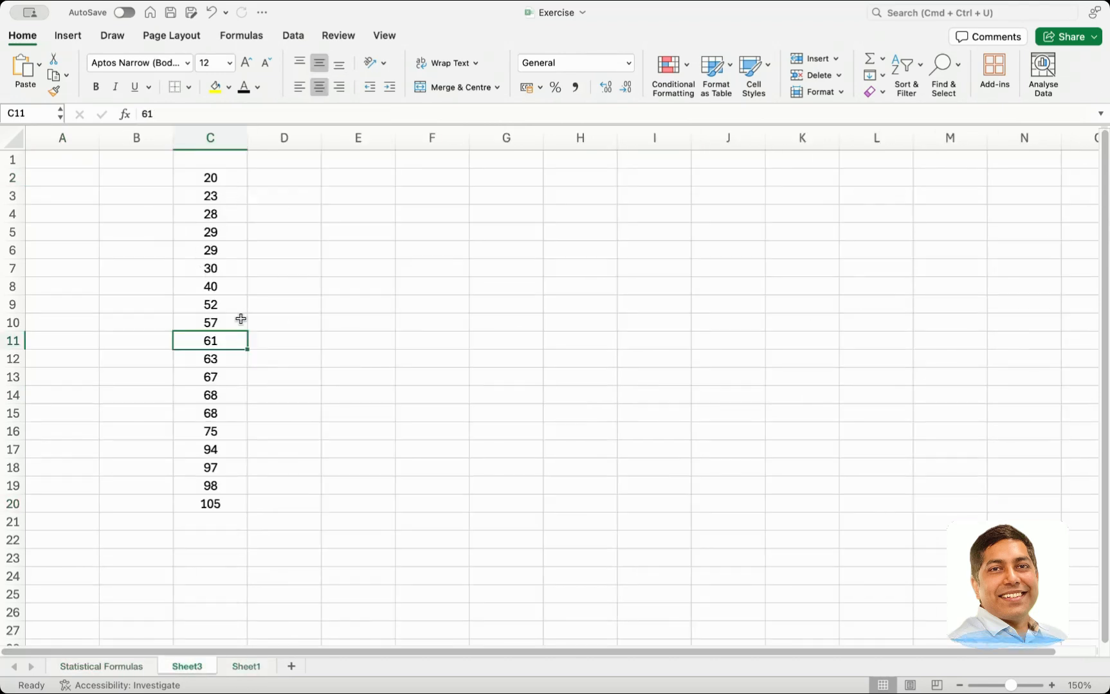
{"action": "left_click_drag", "start_coordinate": [213, 179], "coordinate": [209, 238]}
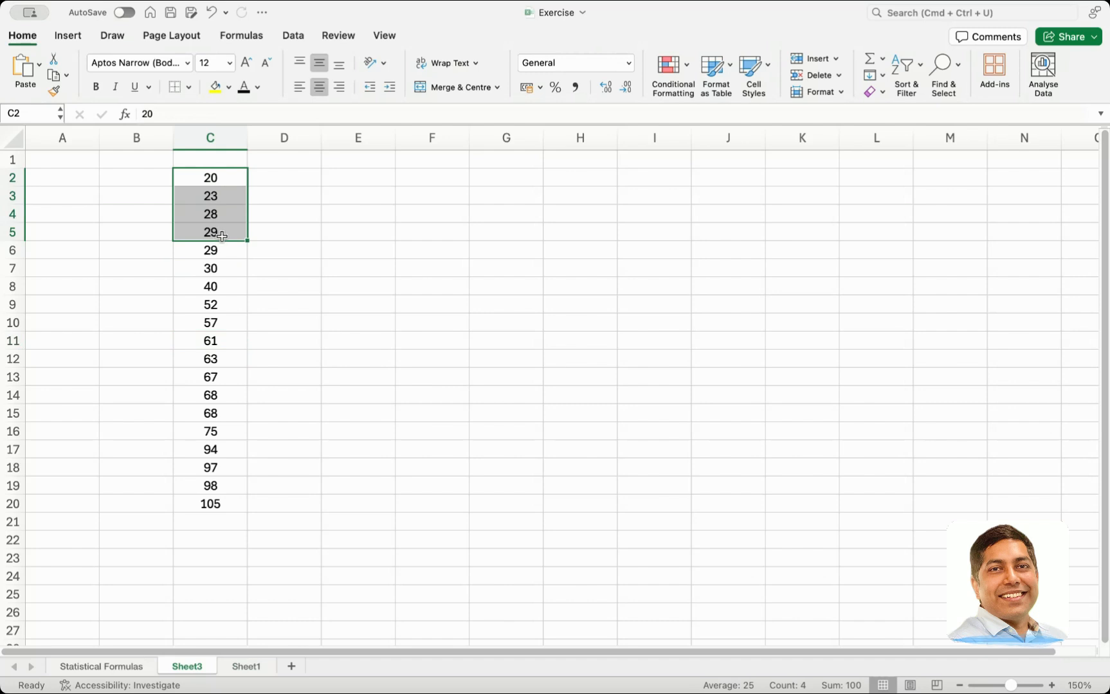
{"action": "left_click", "coordinate": [214, 250]}
{"action": "left_click_drag", "start_coordinate": [214, 249], "coordinate": [211, 505]}
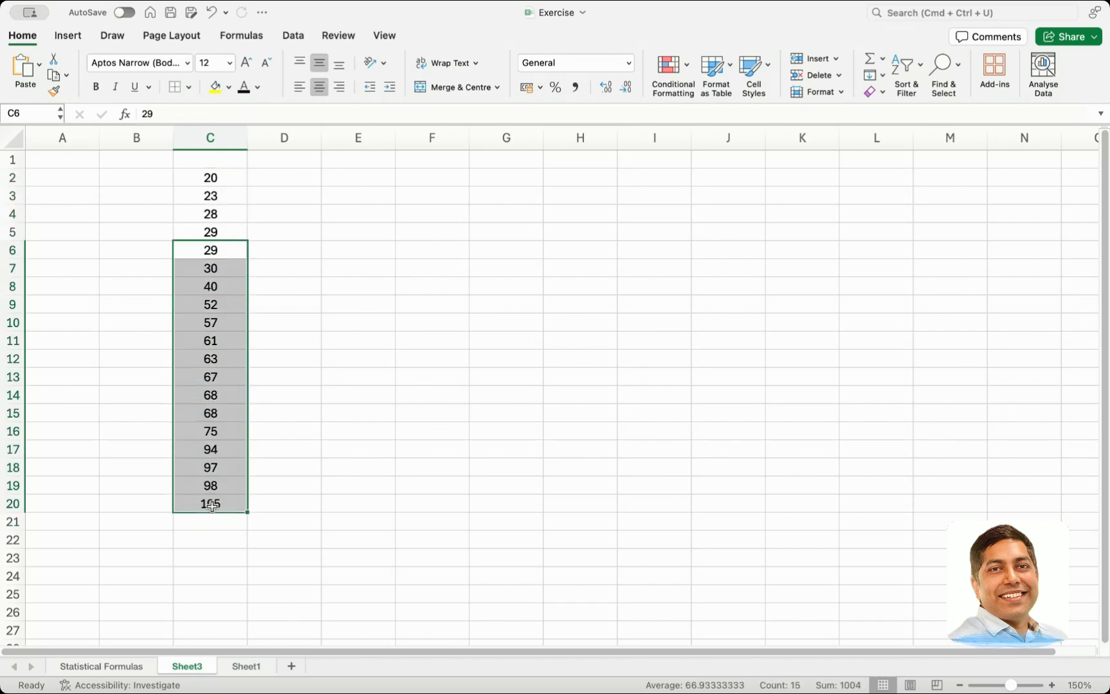
{"action": "left_click", "coordinate": [212, 231]}
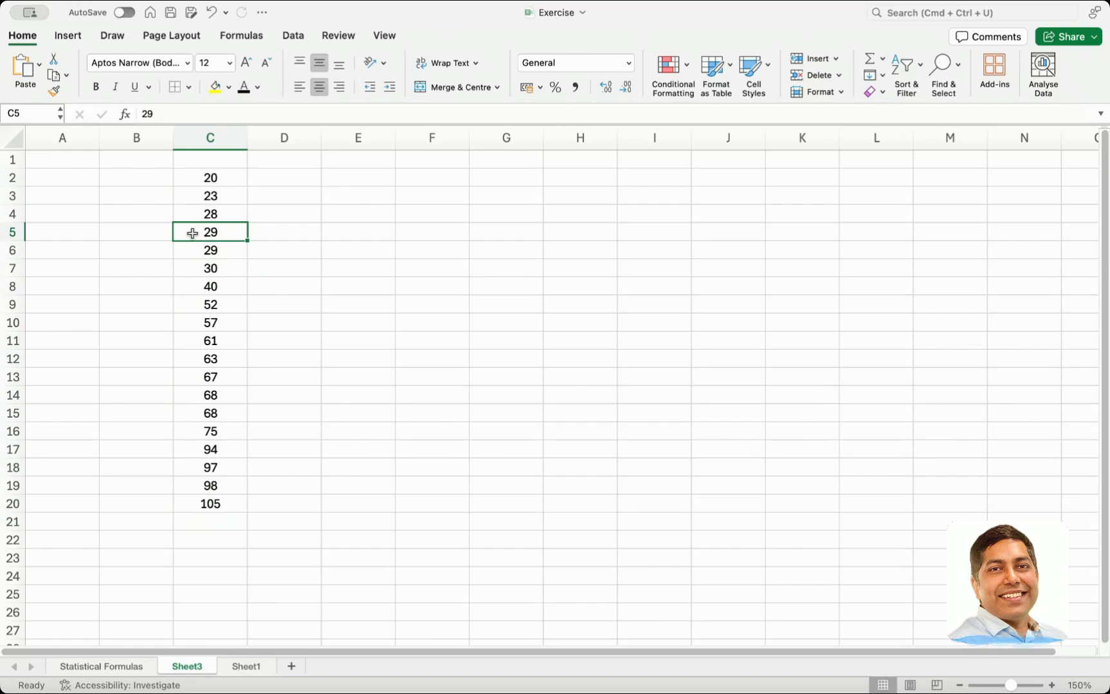
{"action": "left_click_drag", "start_coordinate": [209, 177], "coordinate": [210, 232]}
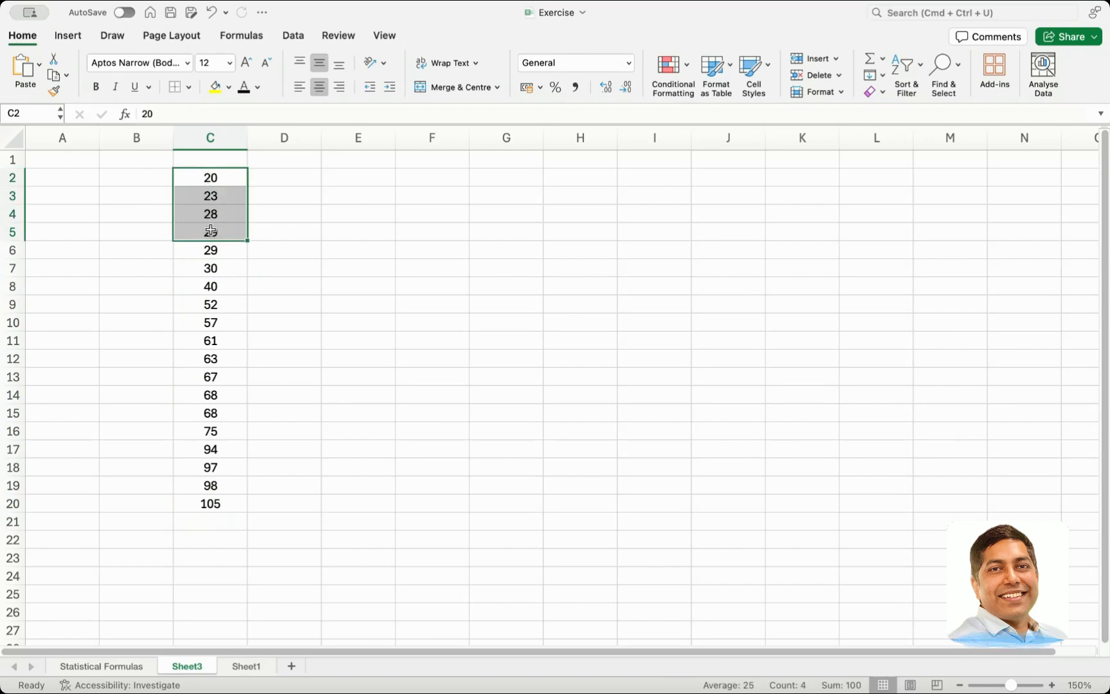
{"action": "left_click", "coordinate": [100, 663]}
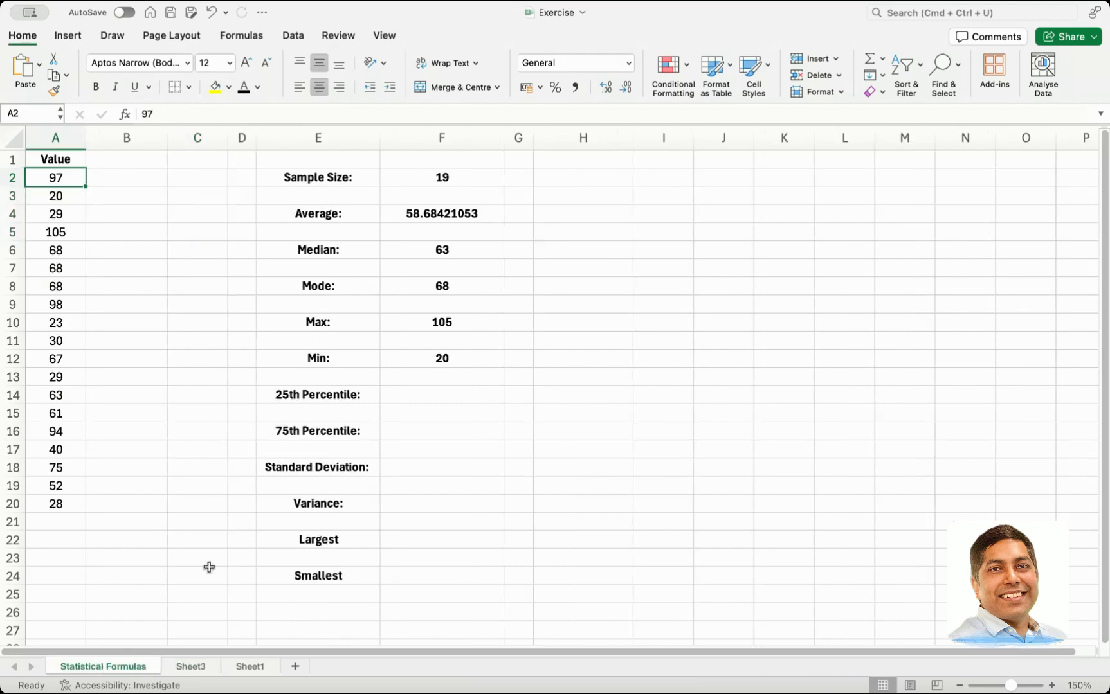
- Calculate the 25th Percentile in F14 with the formula =PERCENTILE(A2:A20,0.25)
{"action": "left_click", "coordinate": [408, 394]}
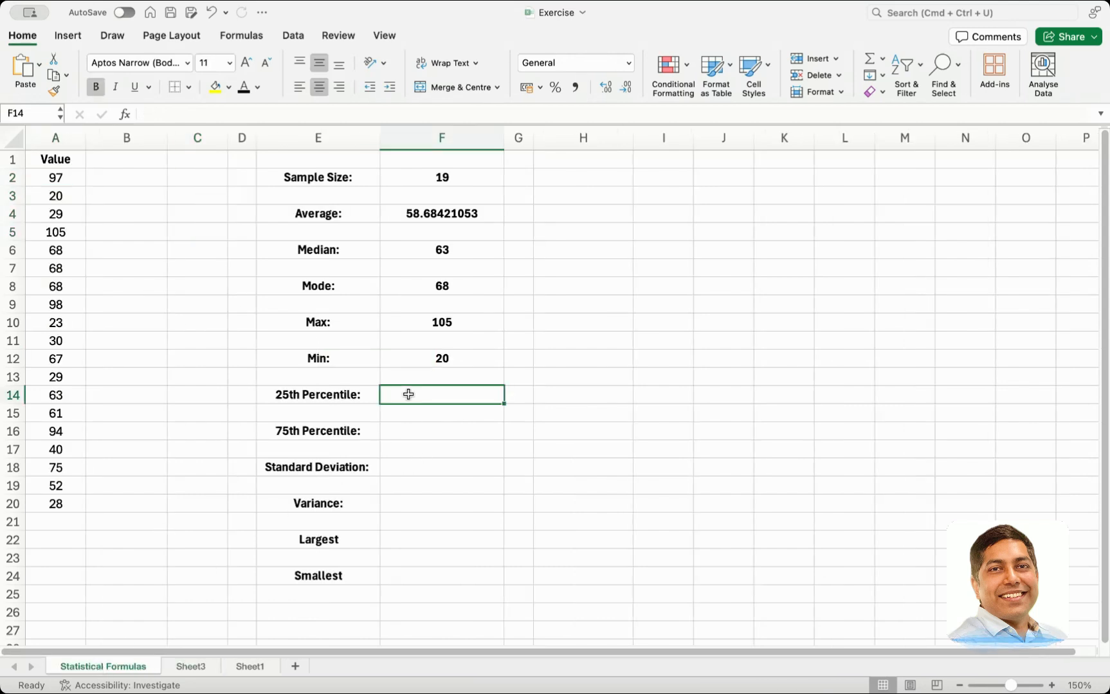
{"action": "type", "text": "=p"}
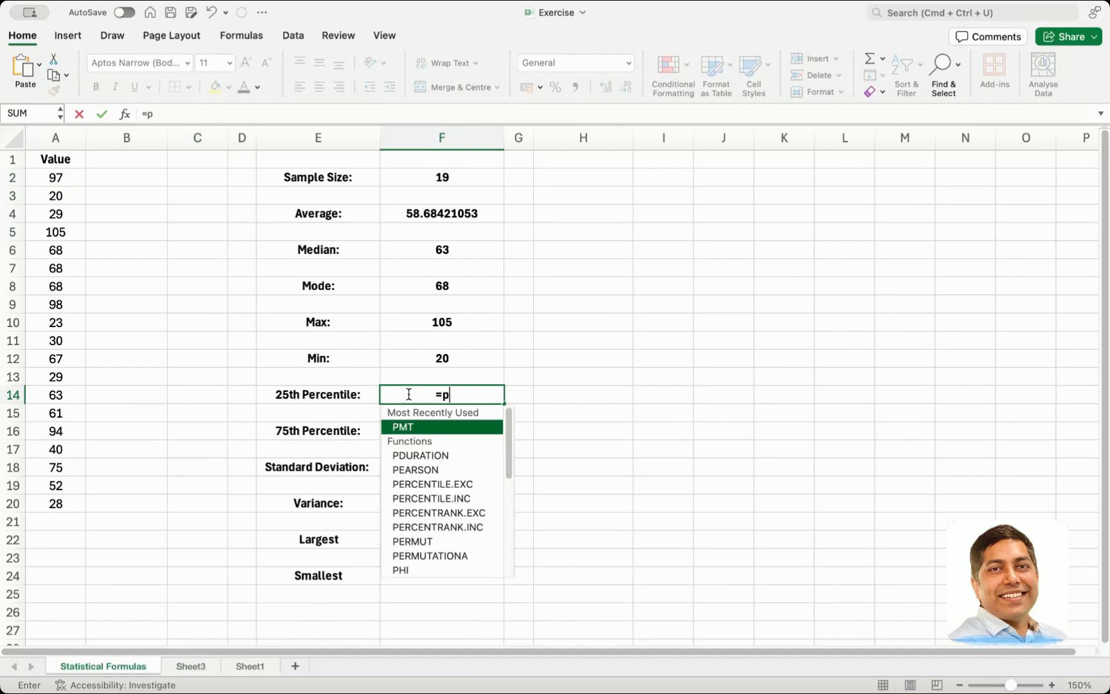
{"action": "type", "text": "ercen"}
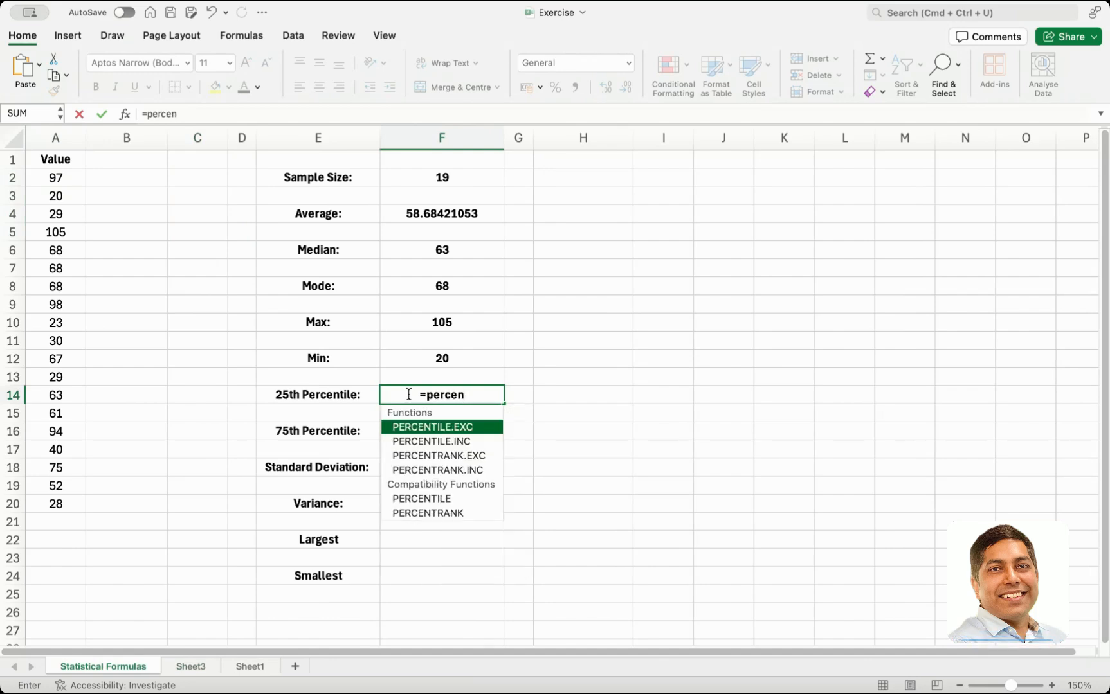
{"action": "double_click", "coordinate": [443, 499]}
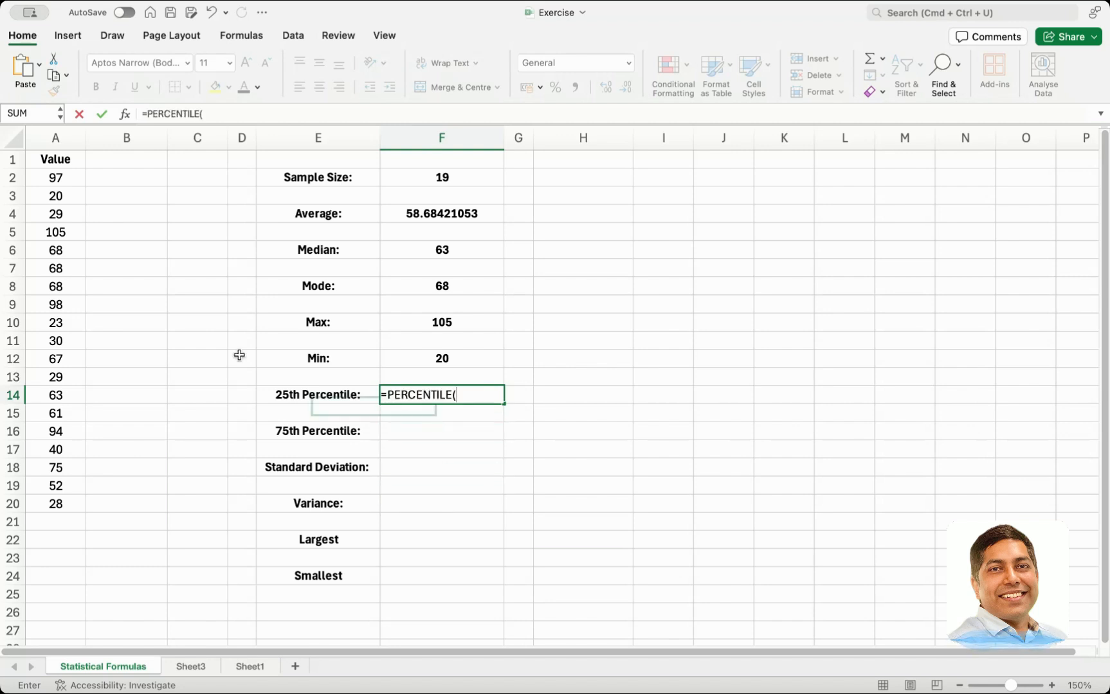
{"action": "left_click", "coordinate": [58, 176]}
{"action": "left_click_drag", "start_coordinate": [58, 176], "coordinate": [59, 502]}
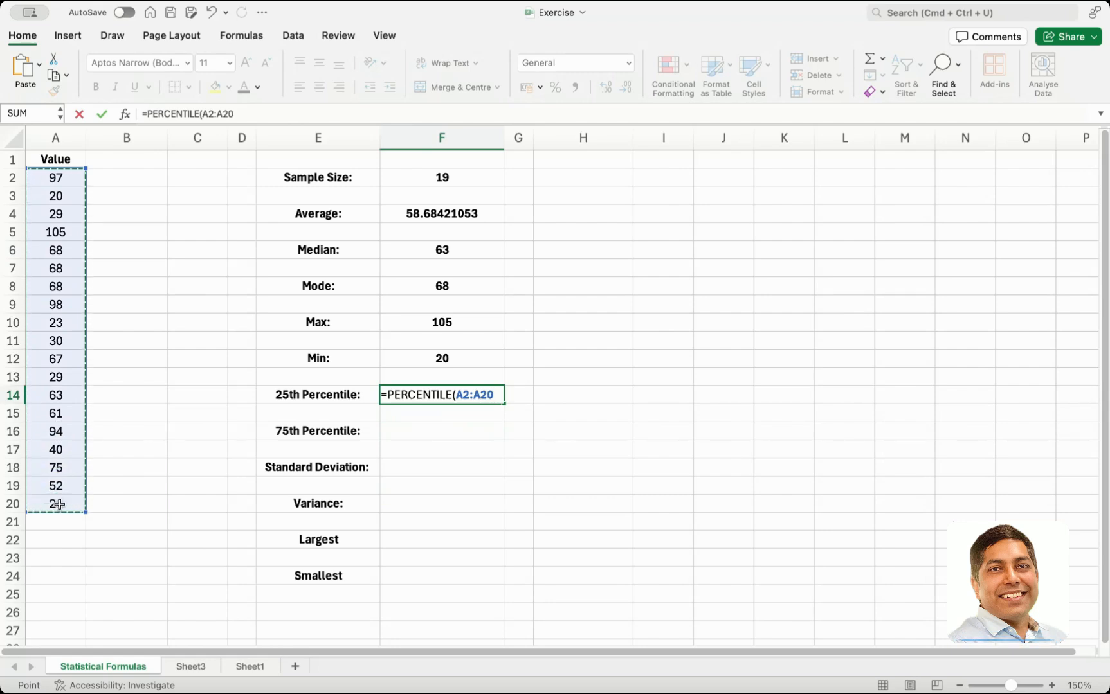
{"action": "type", "text": ","}
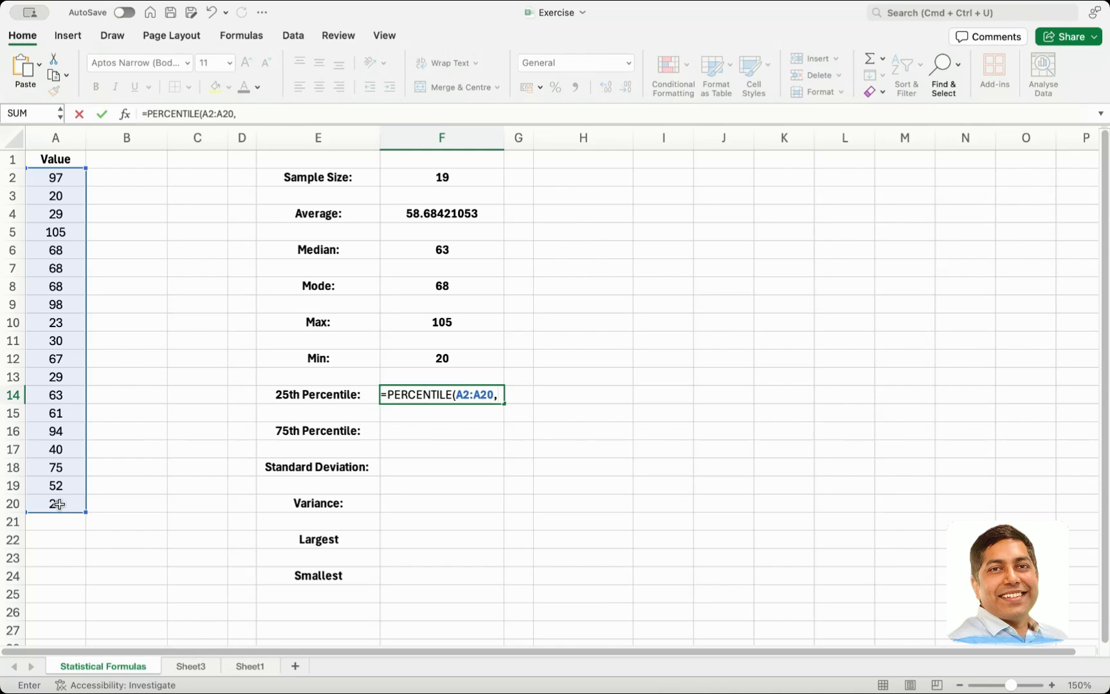
{"action": "type", "text": "0.25"}
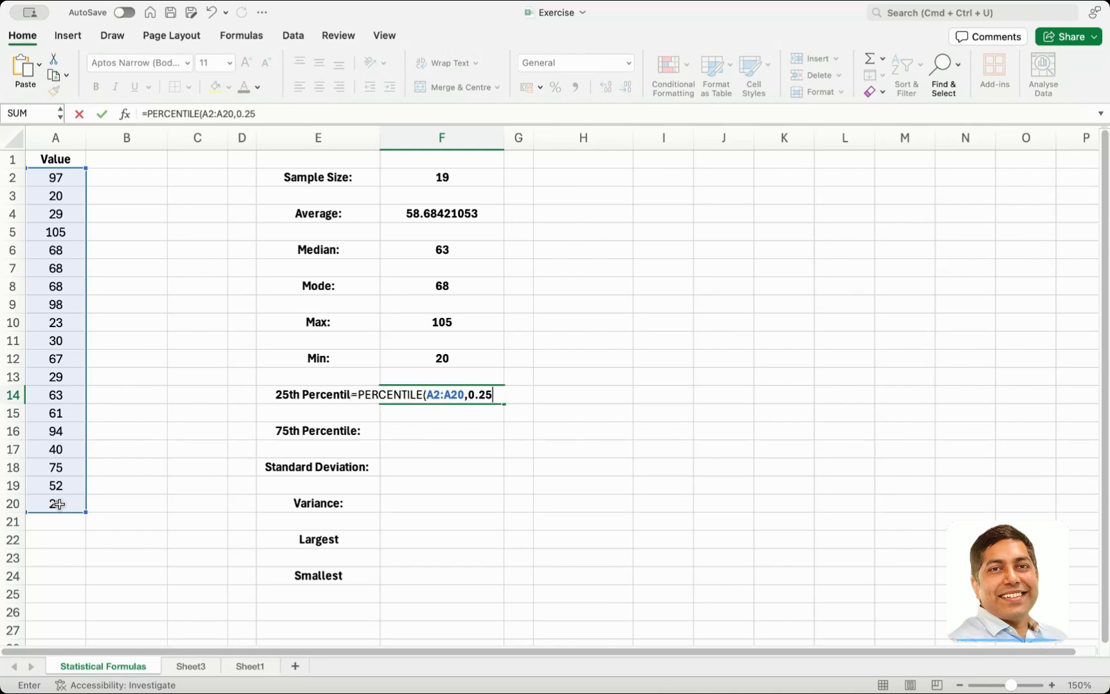
{"action": "type", "text": ")"}
{"action": "key", "text": "Return"}
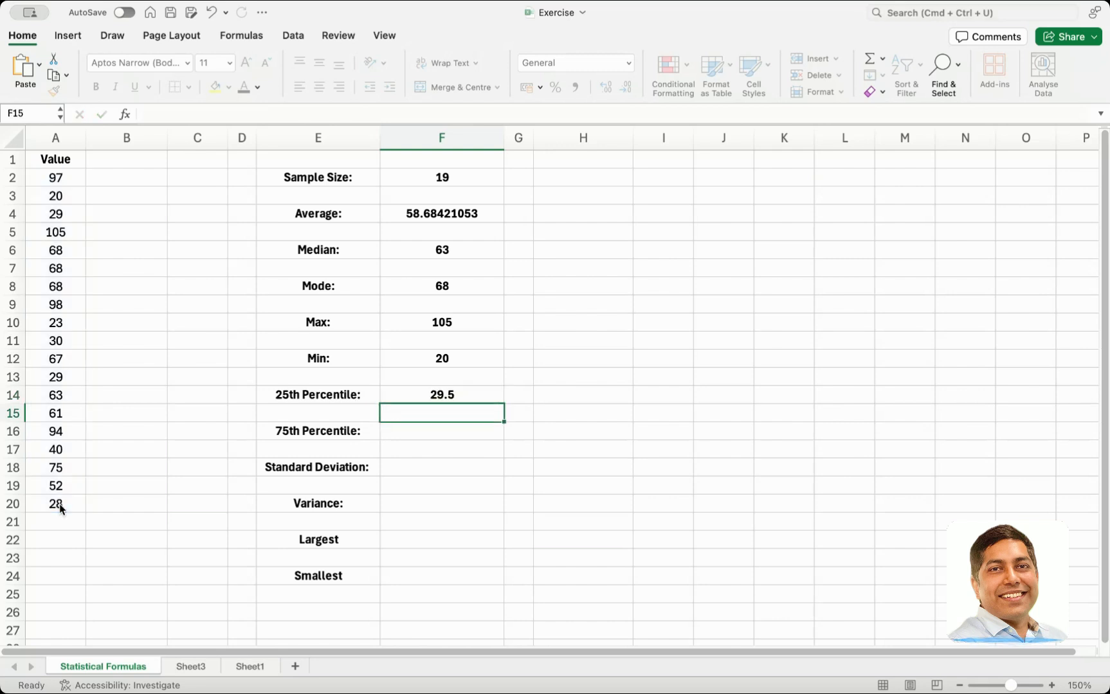
- Calculate the 75th Percentile in F16 with the formula =PERCENTILE(A2:A20,0.75)
{"action": "left_click", "coordinate": [451, 394]}
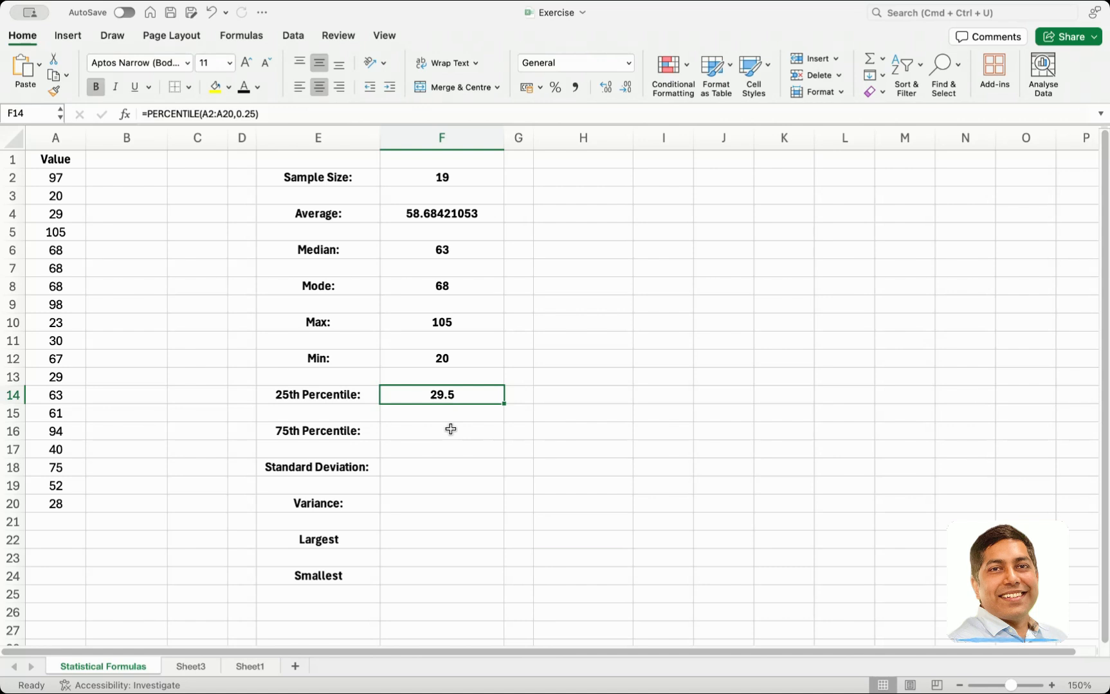
{"action": "left_click", "coordinate": [450, 429]}
{"action": "left_click", "coordinate": [466, 395]}
{"action": "left_click", "coordinate": [453, 435]}
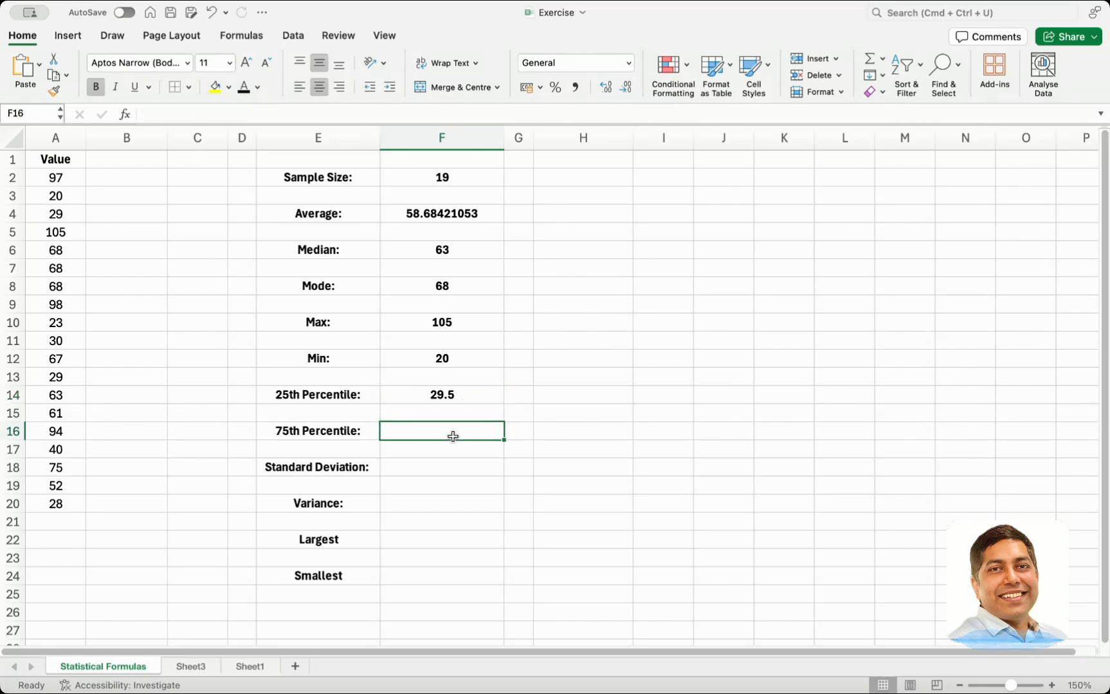
{"action": "type", "text": "="}
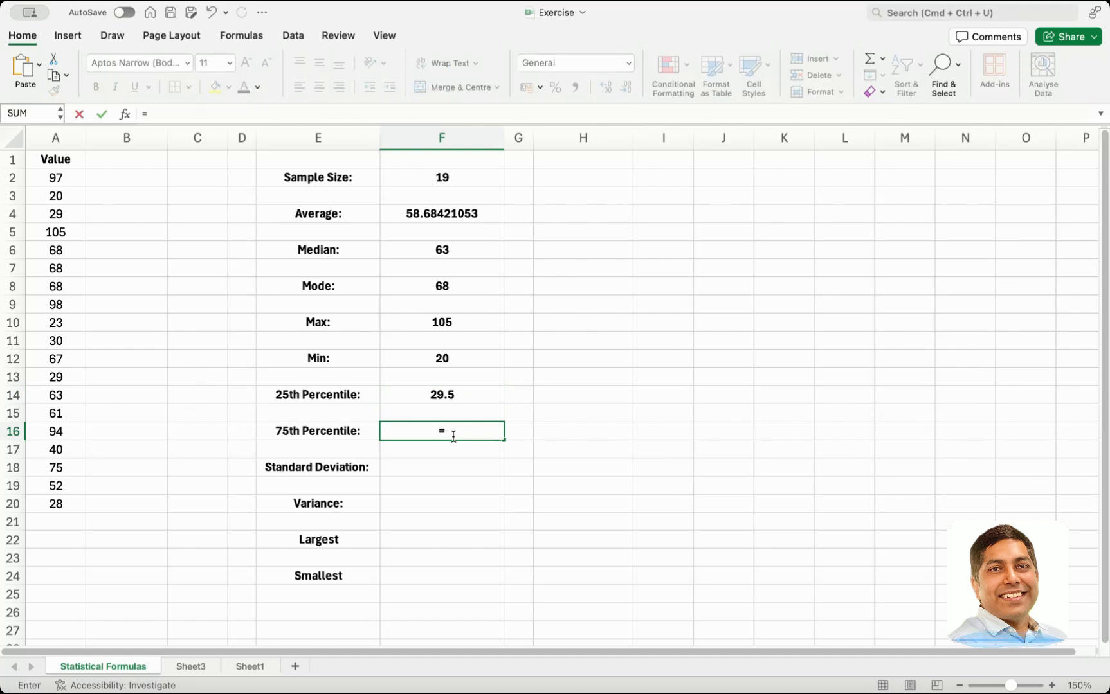
{"action": "type", "text": "per"}
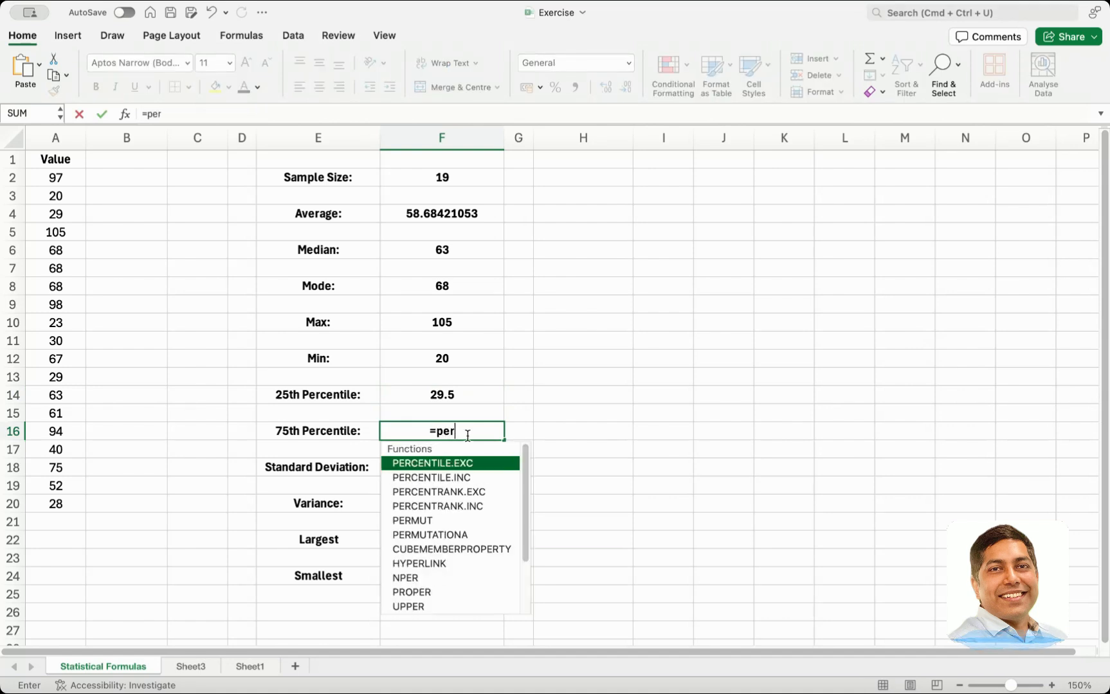
{"action": "type", "text": "cent"}
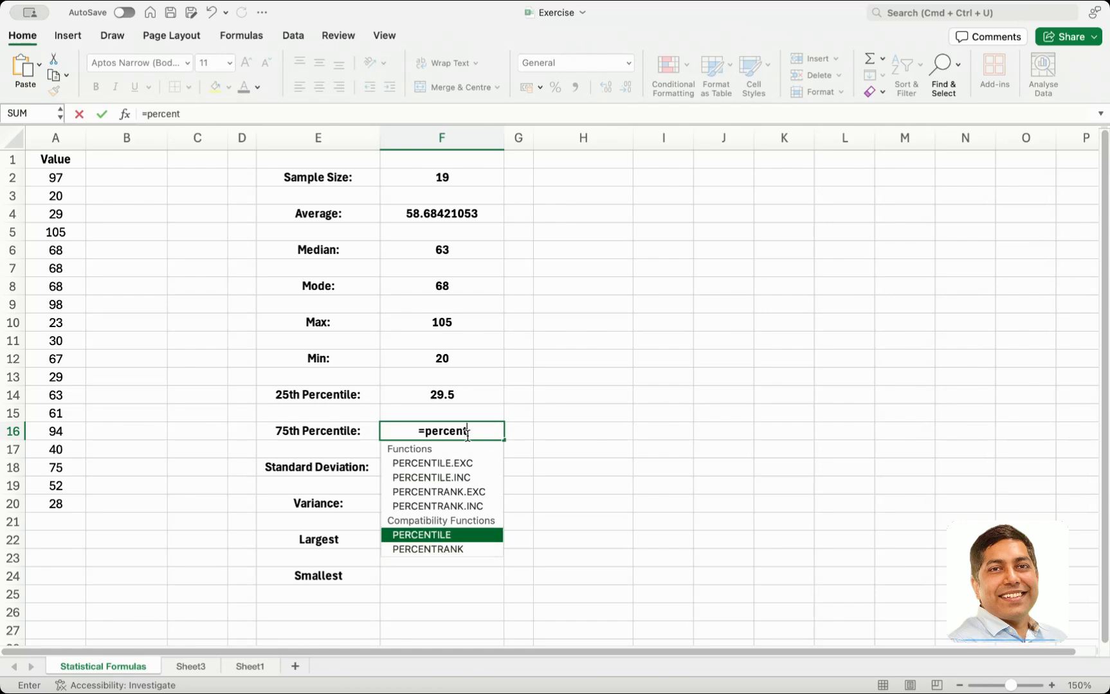
{"action": "key", "text": "Return"}
{"action": "double_click", "coordinate": [471, 431]}
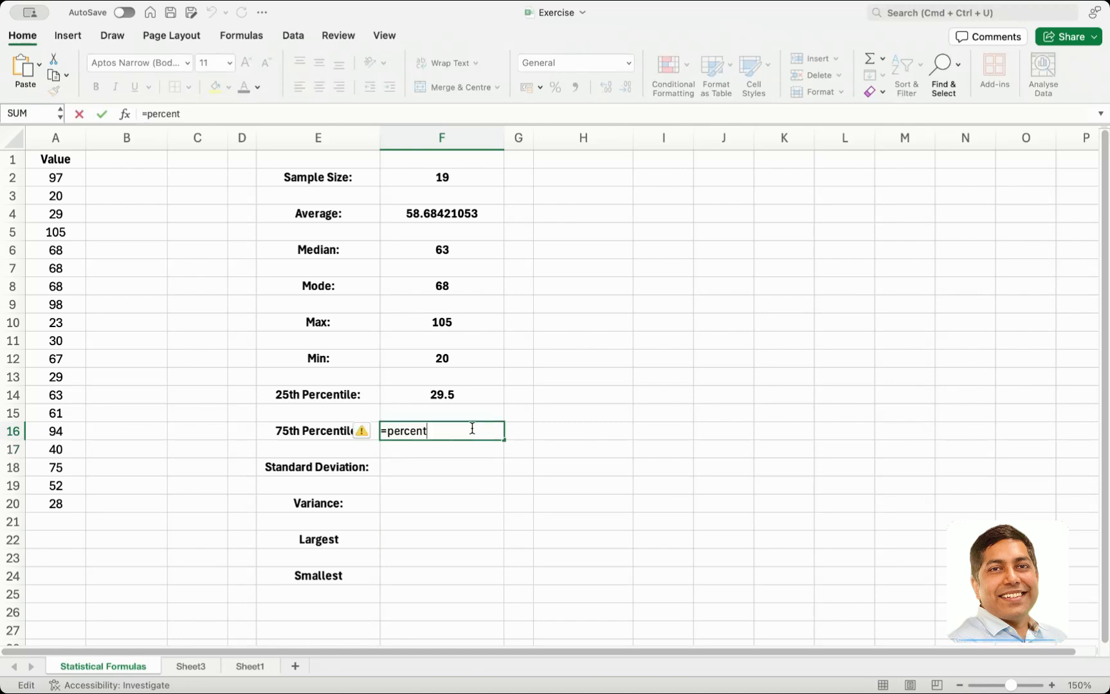
{"action": "type", "text": "ile("}
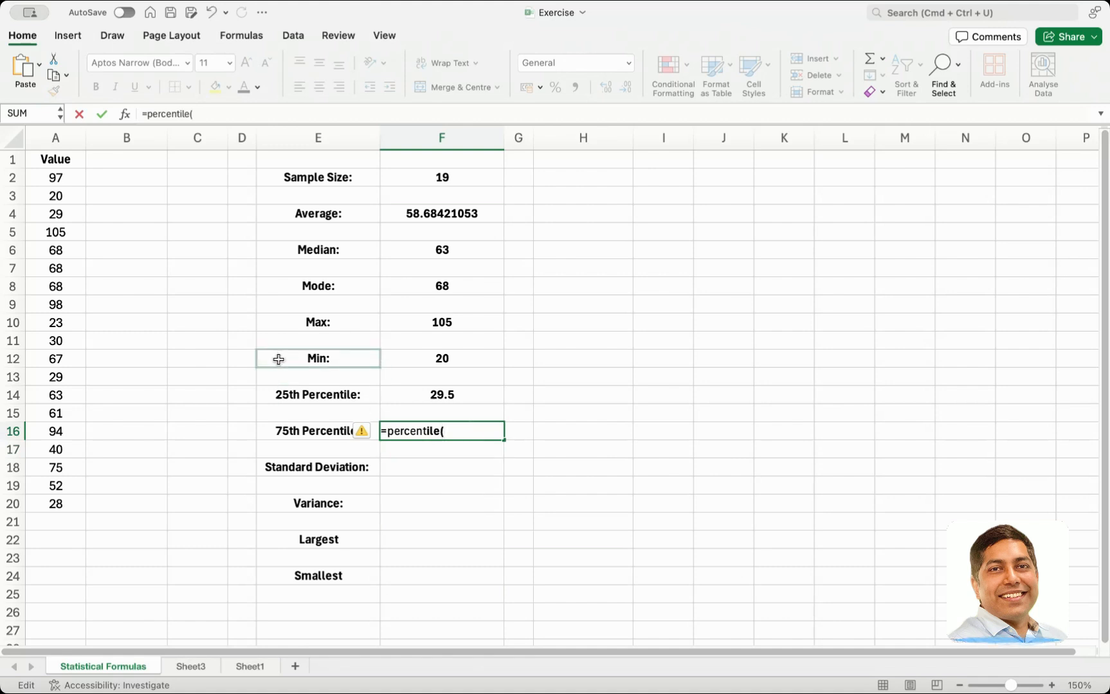
{"action": "left_click_drag", "start_coordinate": [75, 179], "coordinate": [71, 511]}
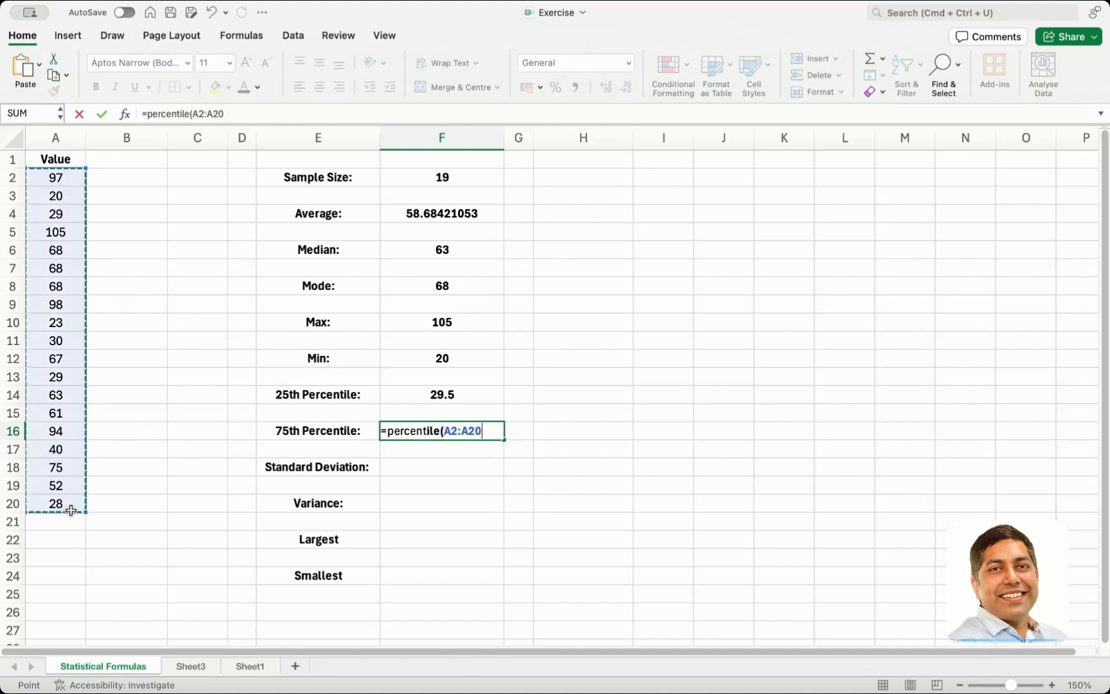
{"action": "type", "text": ","}
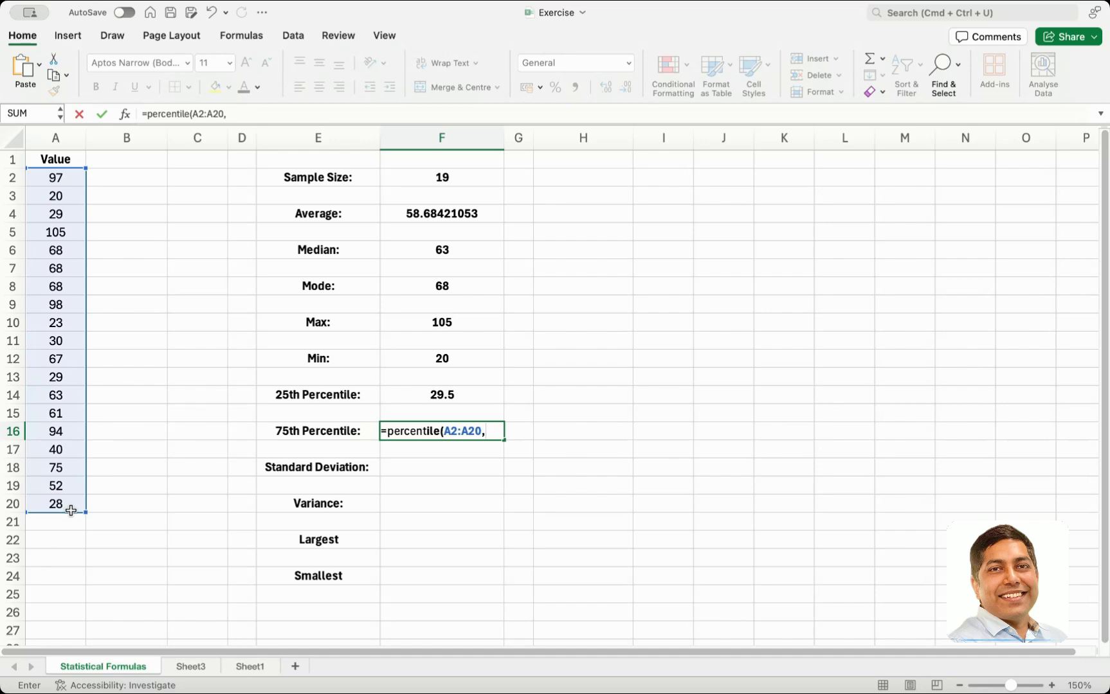
{"action": "type", "text": "0.75"}
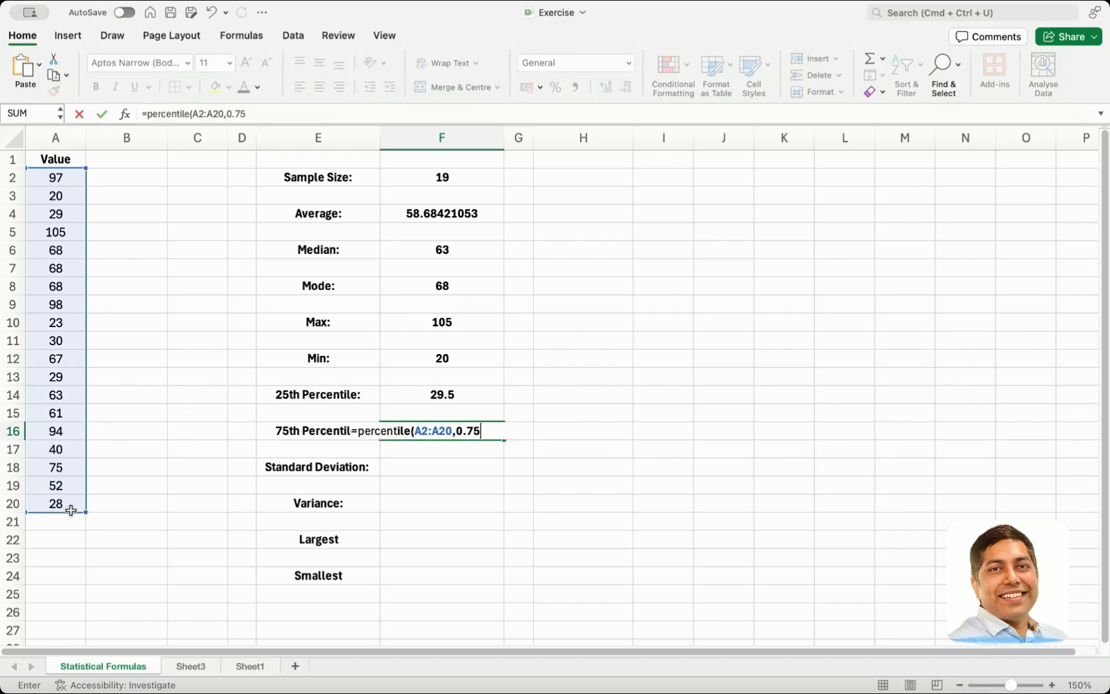
{"action": "key", "text": "Return"}
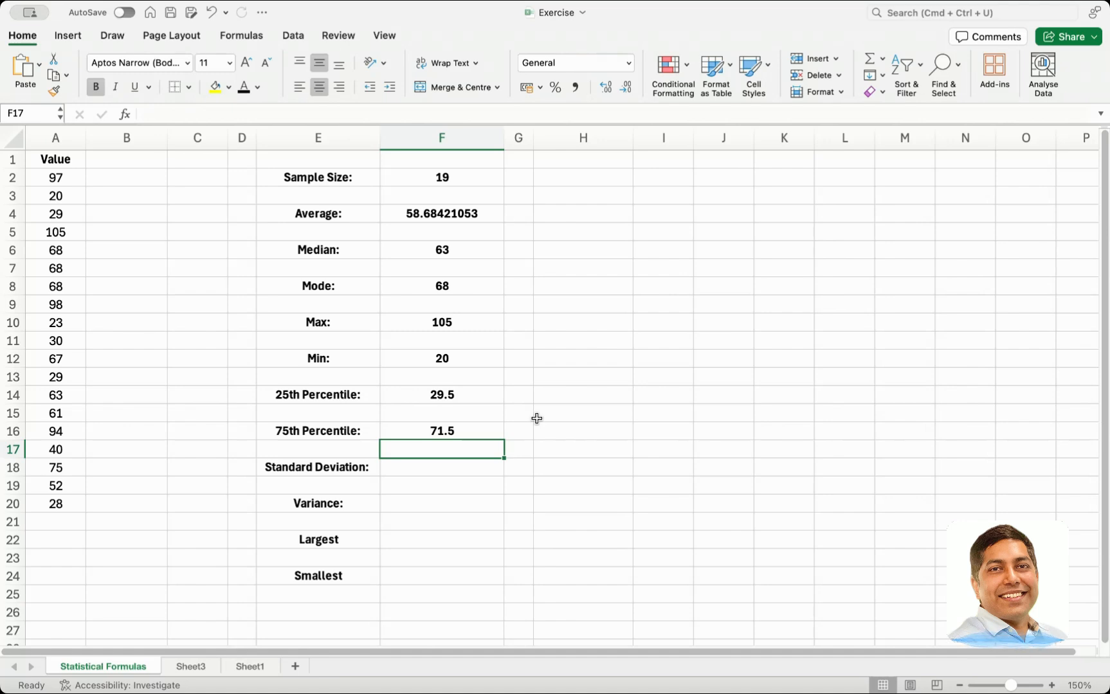
- Inspect the percentile argument of the 25th Percentile formula in F14 and leave the formula as it is
{"action": "double_click", "coordinate": [475, 397]}
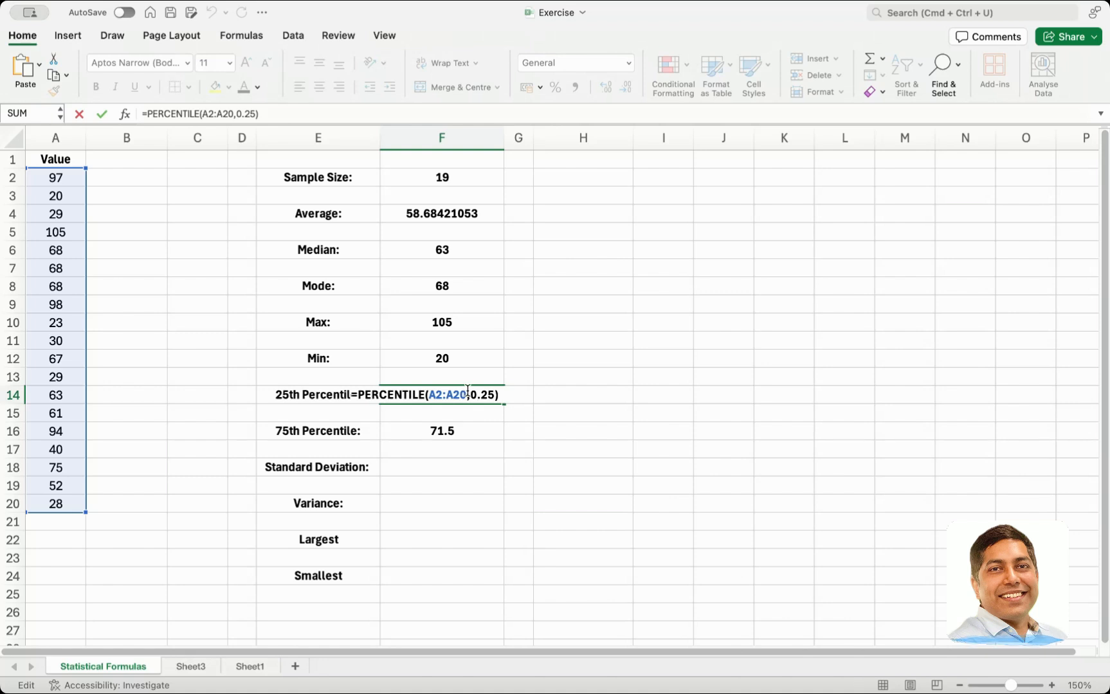
{"action": "left_click_drag", "start_coordinate": [470, 394], "coordinate": [495, 394]}
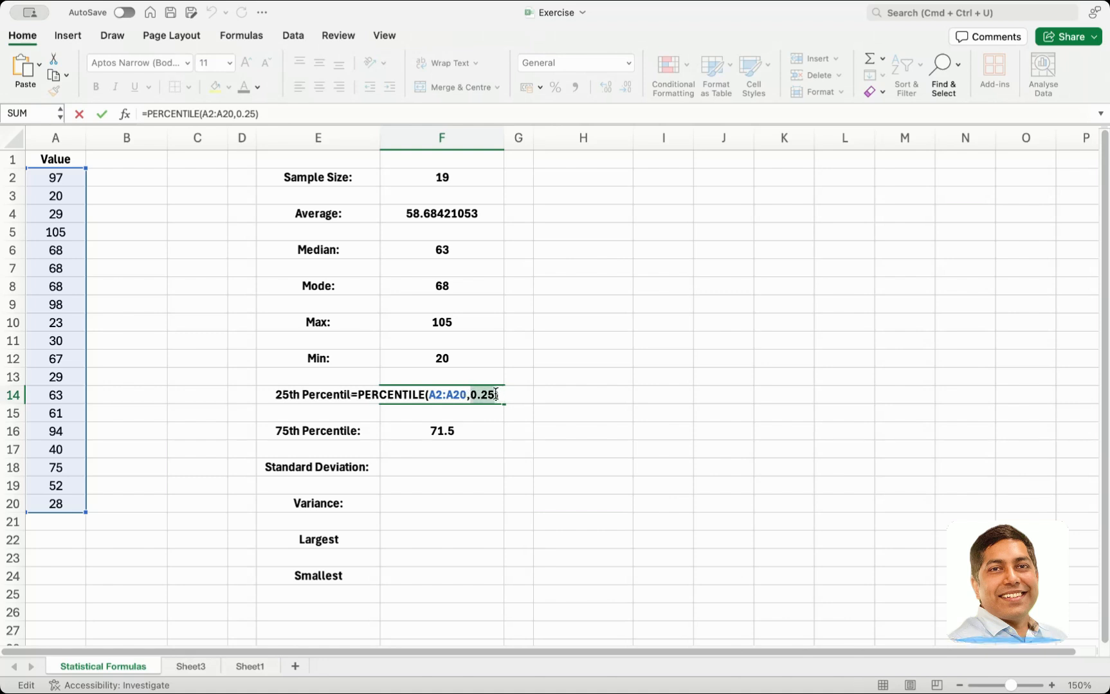
{"action": "left_click", "coordinate": [427, 469]}
{"action": "key", "text": "Escape"}
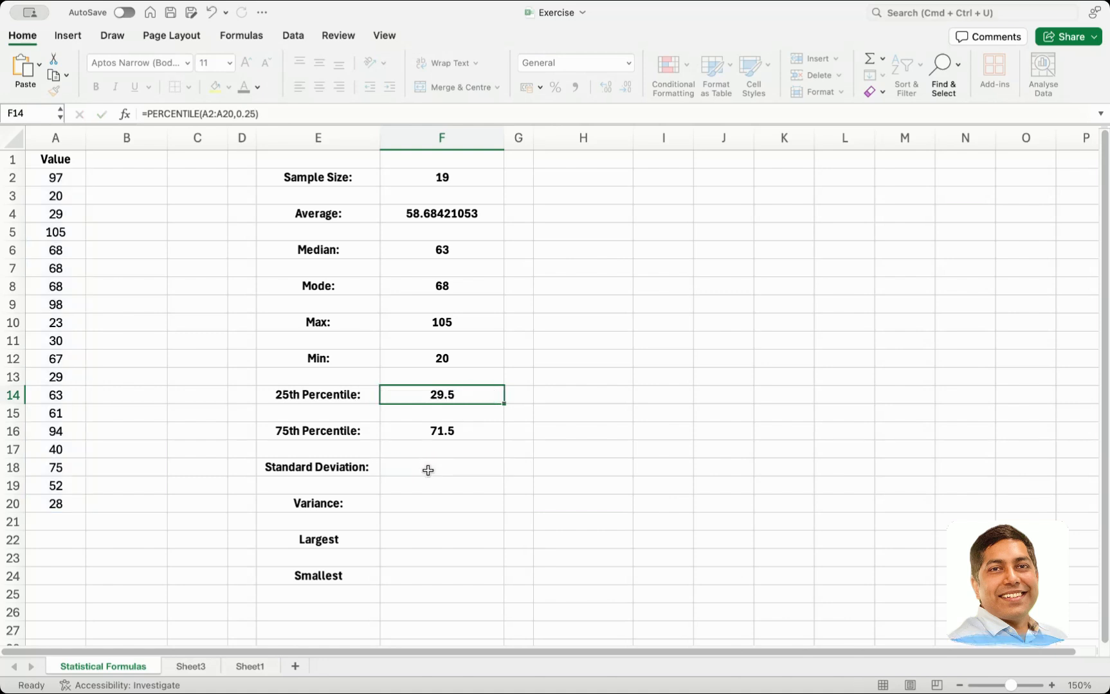
{"action": "left_click", "coordinate": [435, 469]}
{"action": "type", "text": "="}
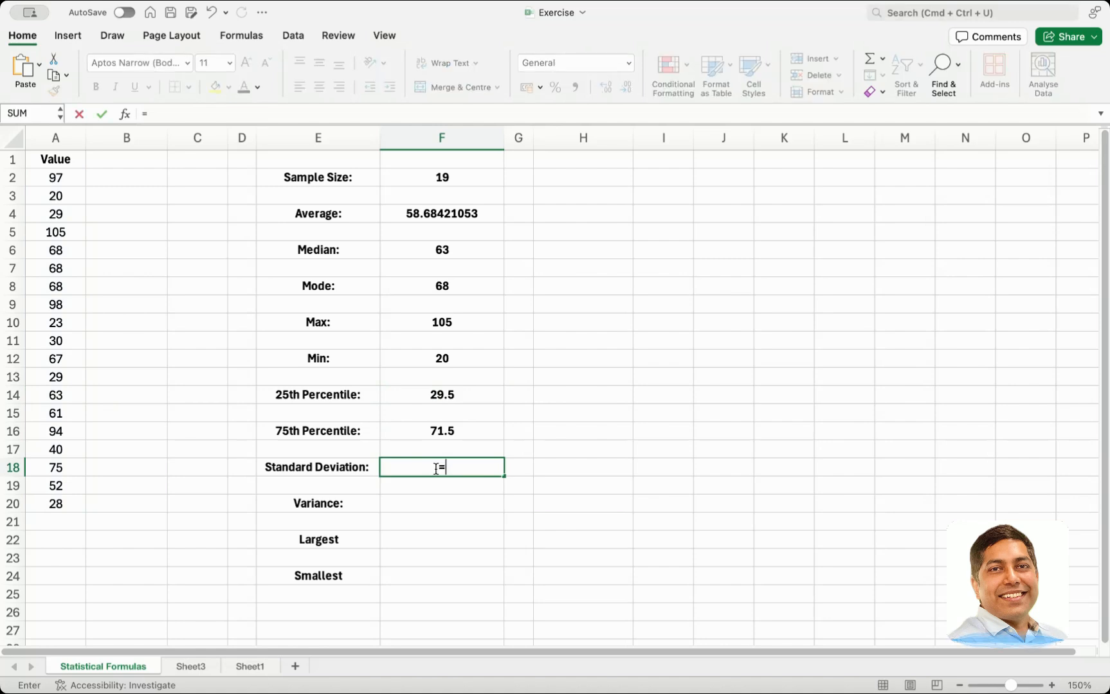
{"action": "type", "text": "st"}
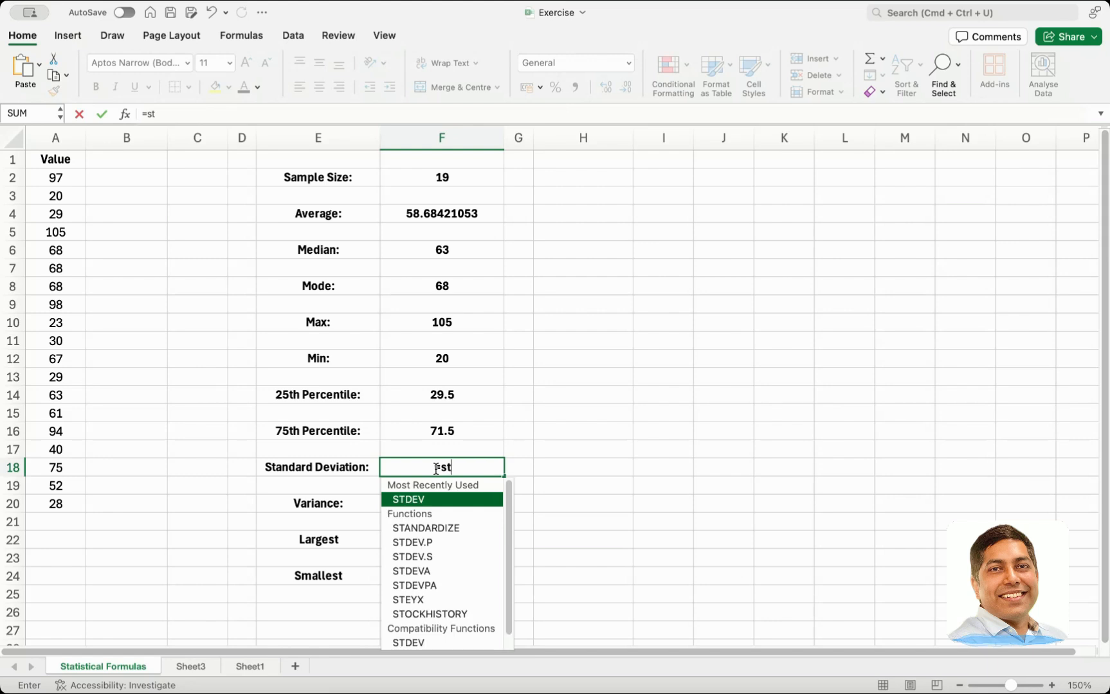
{"action": "type", "text": "dev"}
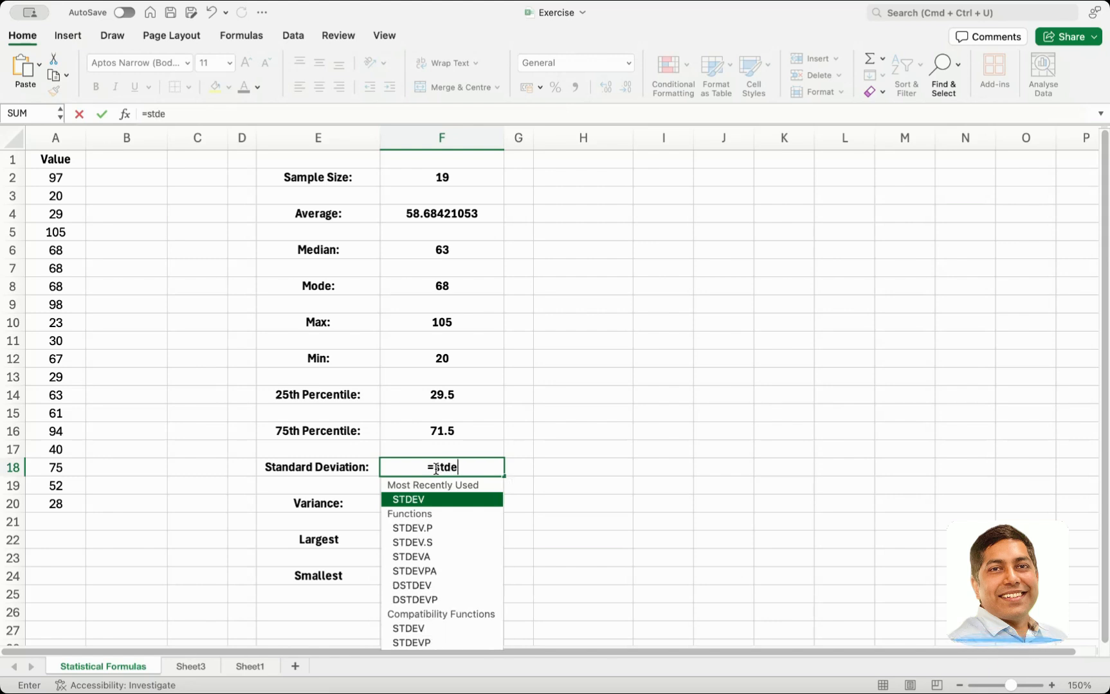
{"action": "type", "text": "("}
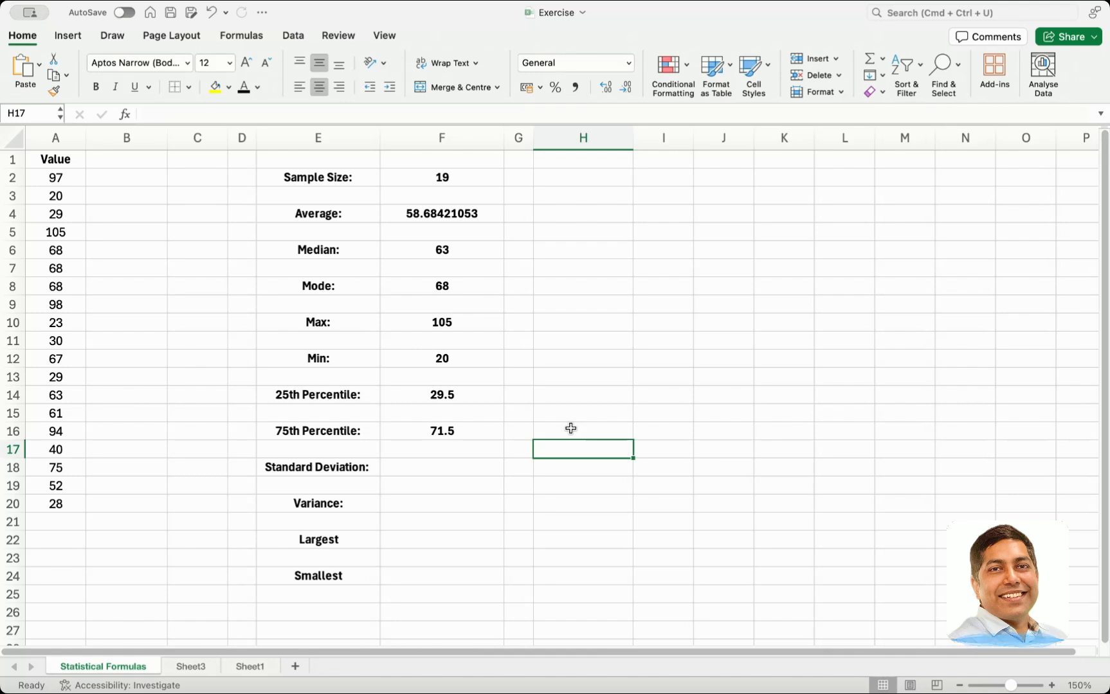
- Calculate the Standard Deviation in F18 with the formula =STDEV(A2:A20)
{"action": "left_click", "coordinate": [414, 469]}
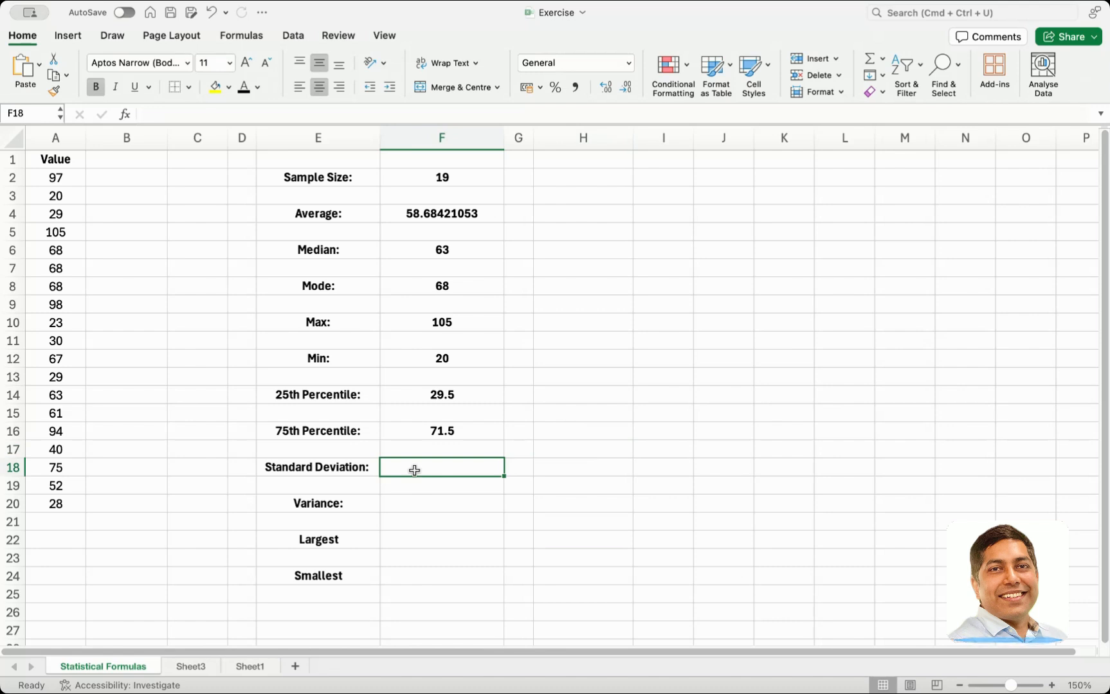
{"action": "type", "text": "="}
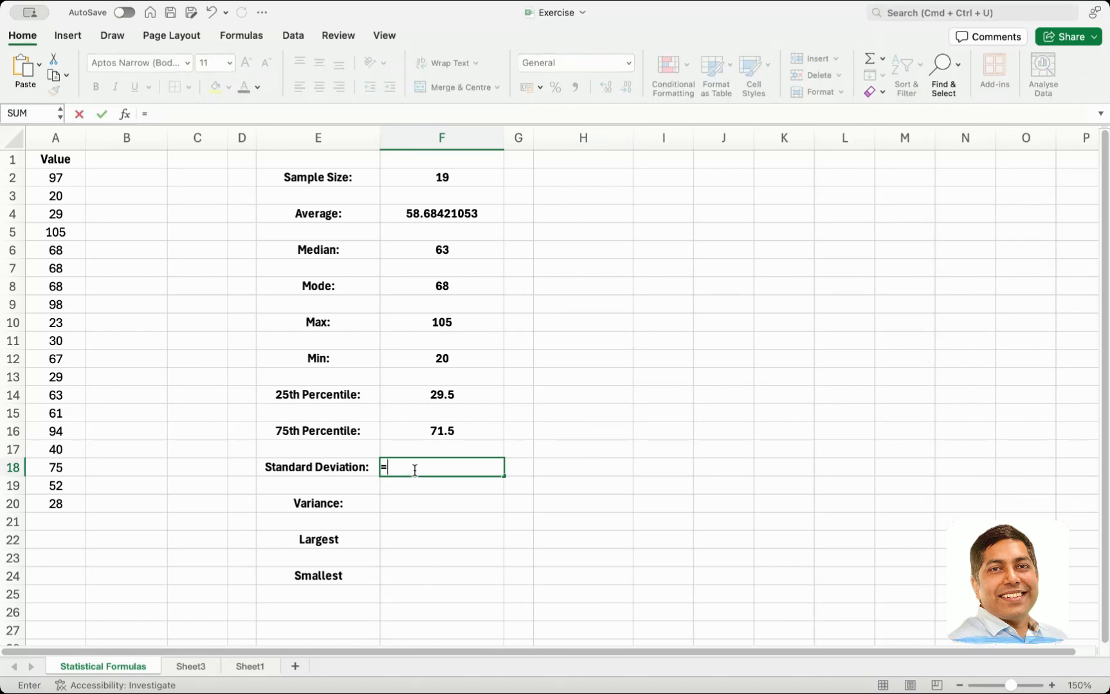
{"action": "type", "text": "stde"}
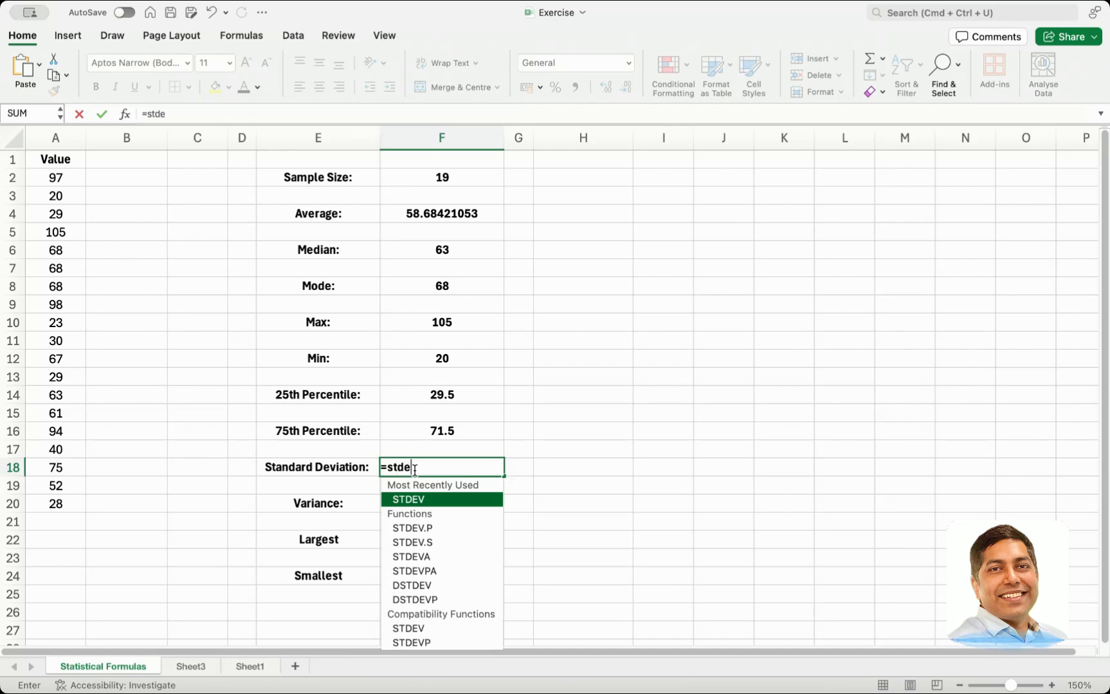
{"action": "type", "text": "v("}
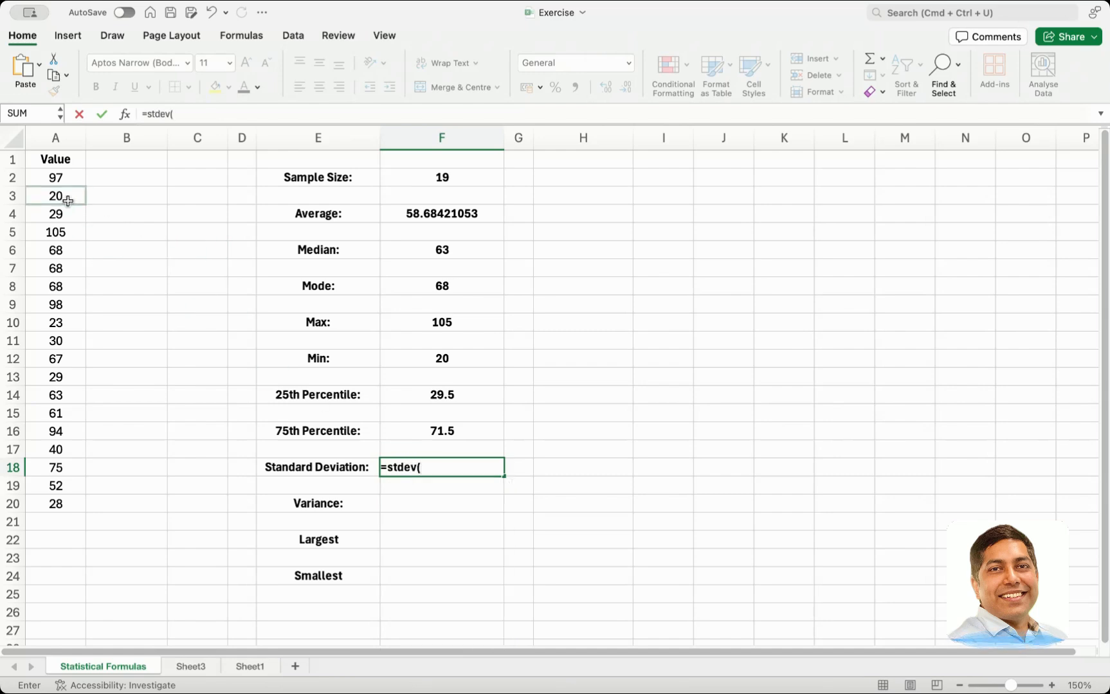
{"action": "left_click_drag", "start_coordinate": [61, 180], "coordinate": [62, 508]}
{"action": "key", "text": "Return"}
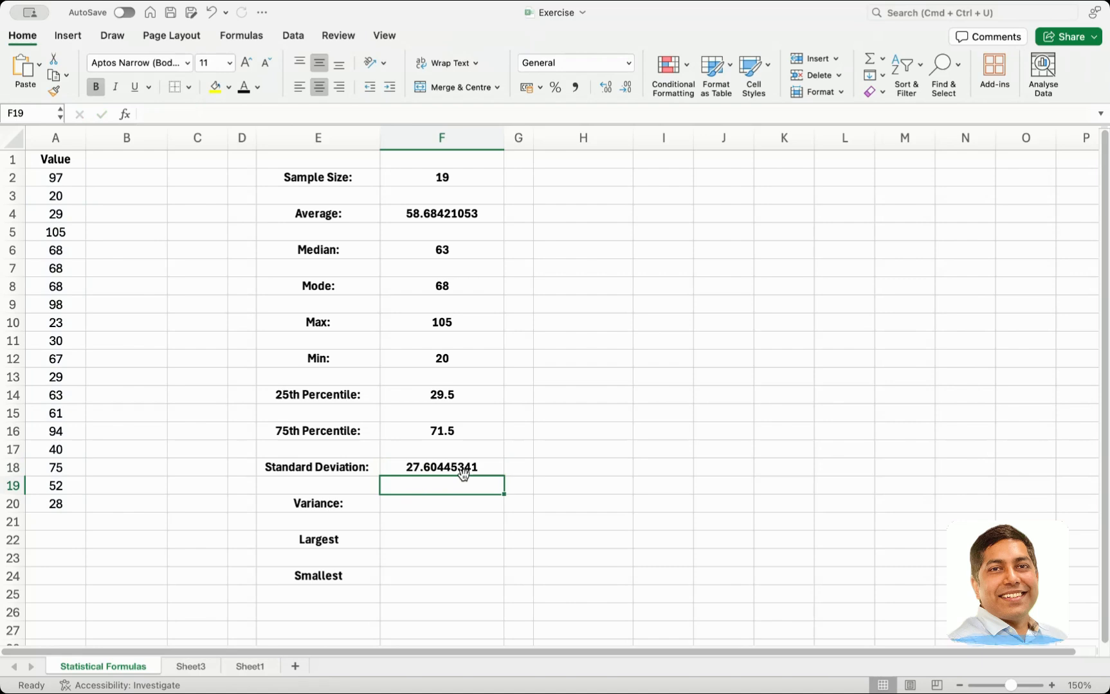
- Try calculating the Variance in F20 by squaring the standard deviation with =F18*F18, and clear the cell
{"action": "left_click", "coordinate": [451, 506]}
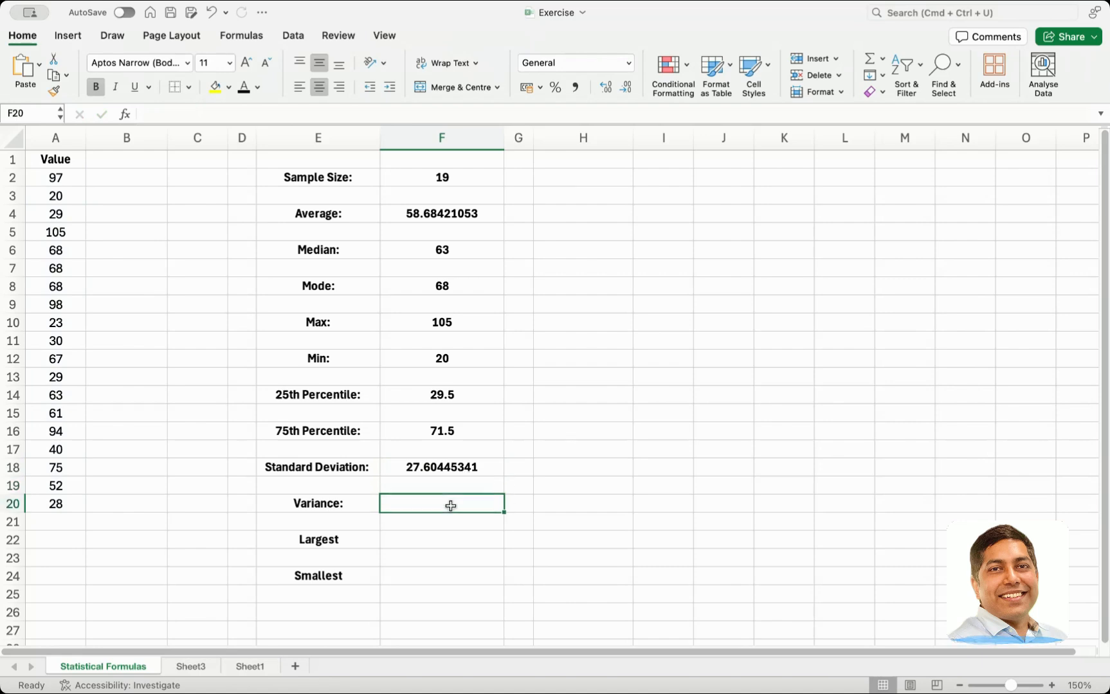
{"action": "type", "text": "="}
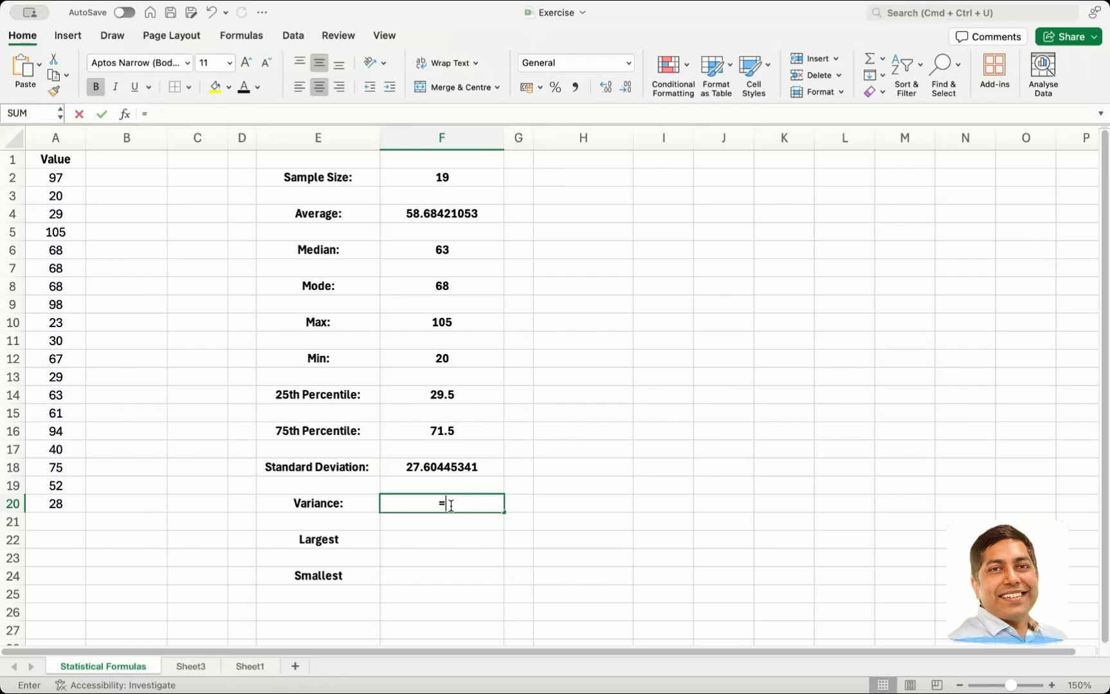
{"action": "left_click", "coordinate": [449, 467]}
{"action": "type", "text": "*"}
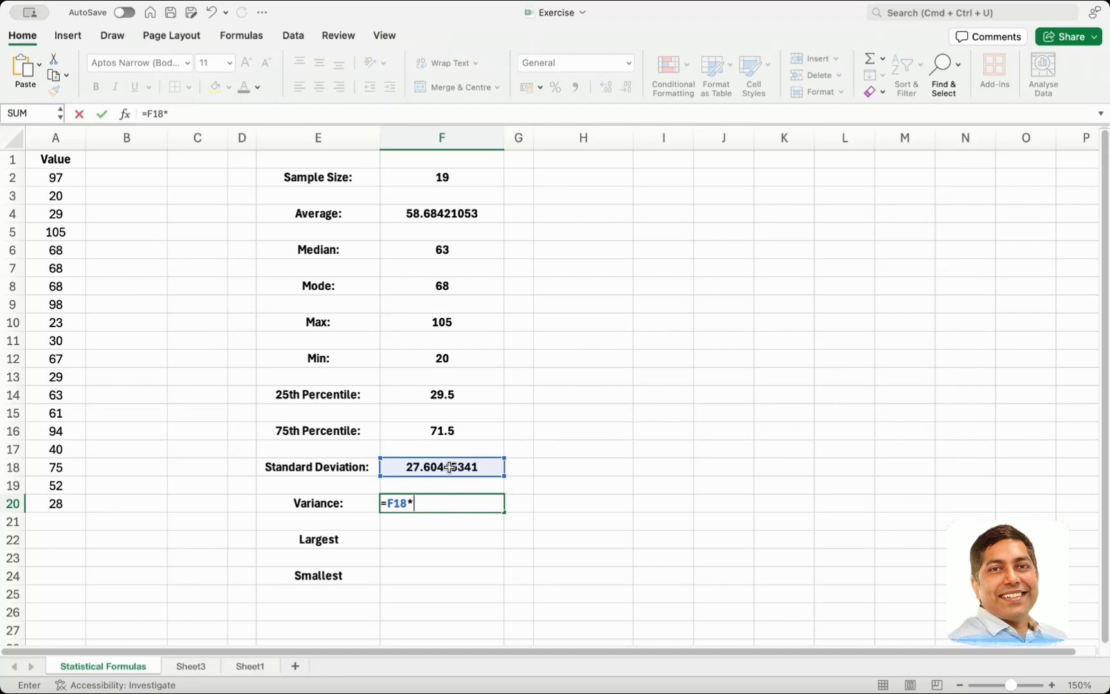
{"action": "left_click", "coordinate": [483, 466]}
{"action": "key", "text": "Return"}
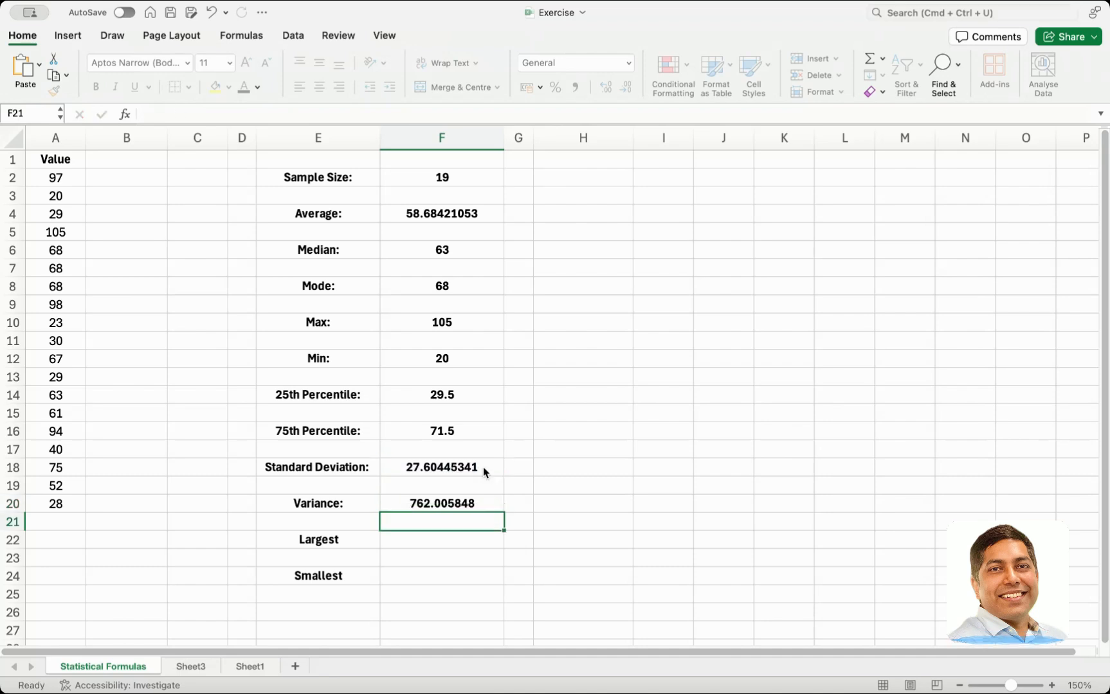
{"action": "key", "text": "Up"}
{"action": "key", "text": "Delete"}
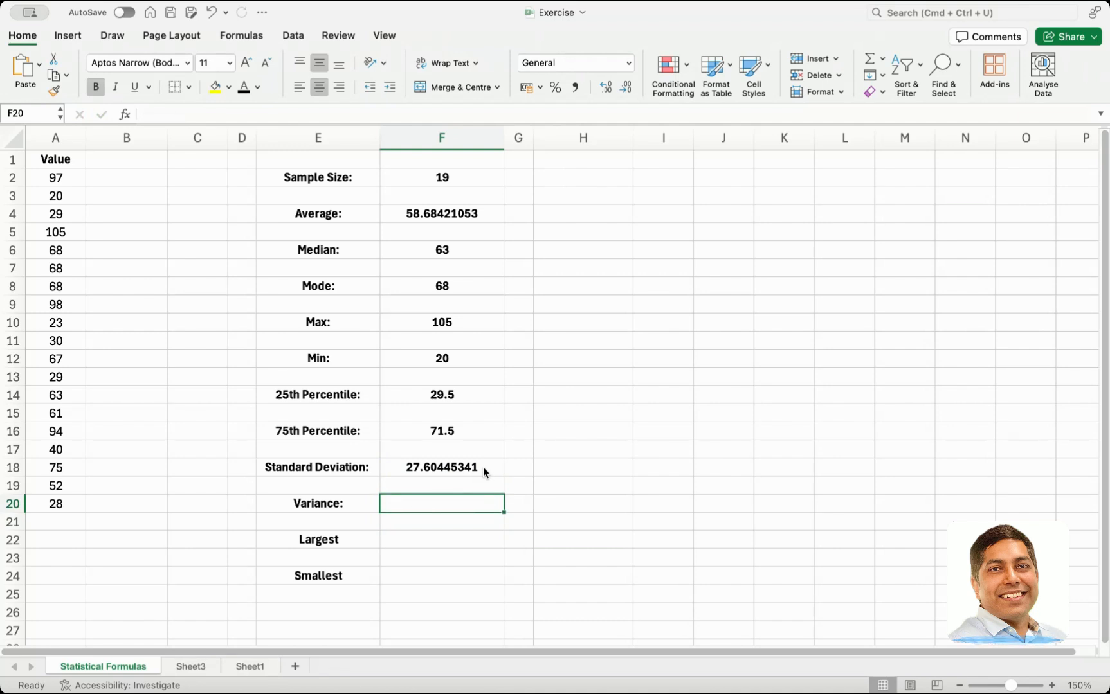
- Calculate the Variance in F20 directly from the values with the formula =VAR(A2:A20)
{"action": "type", "text": "=var"}
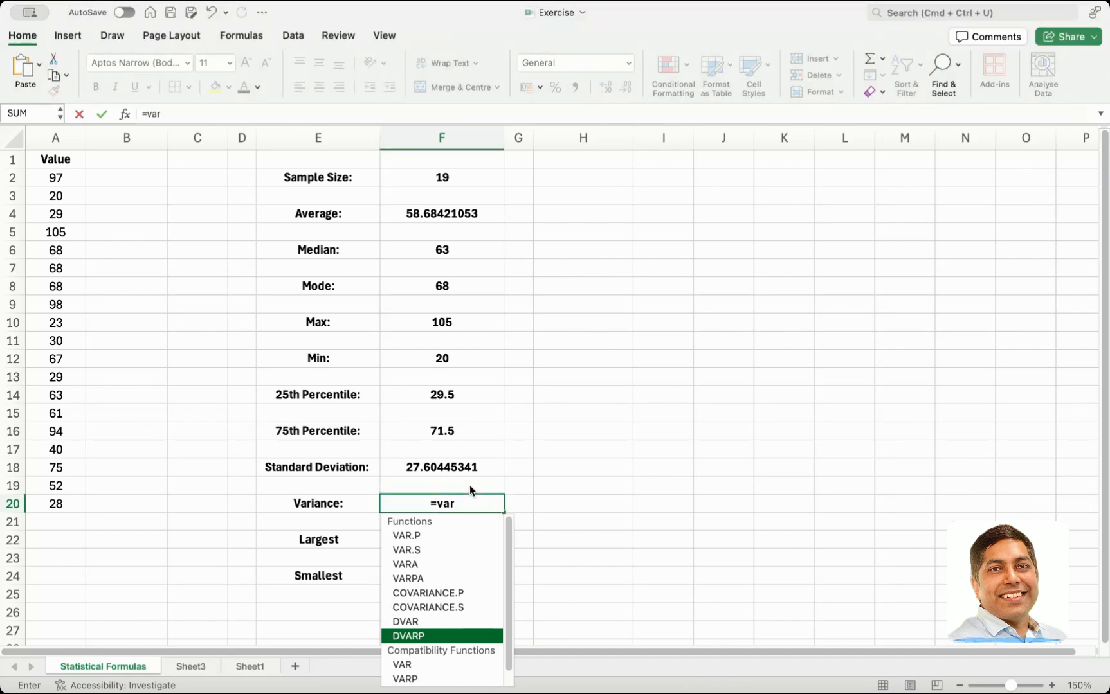
{"action": "type", "text": "("}
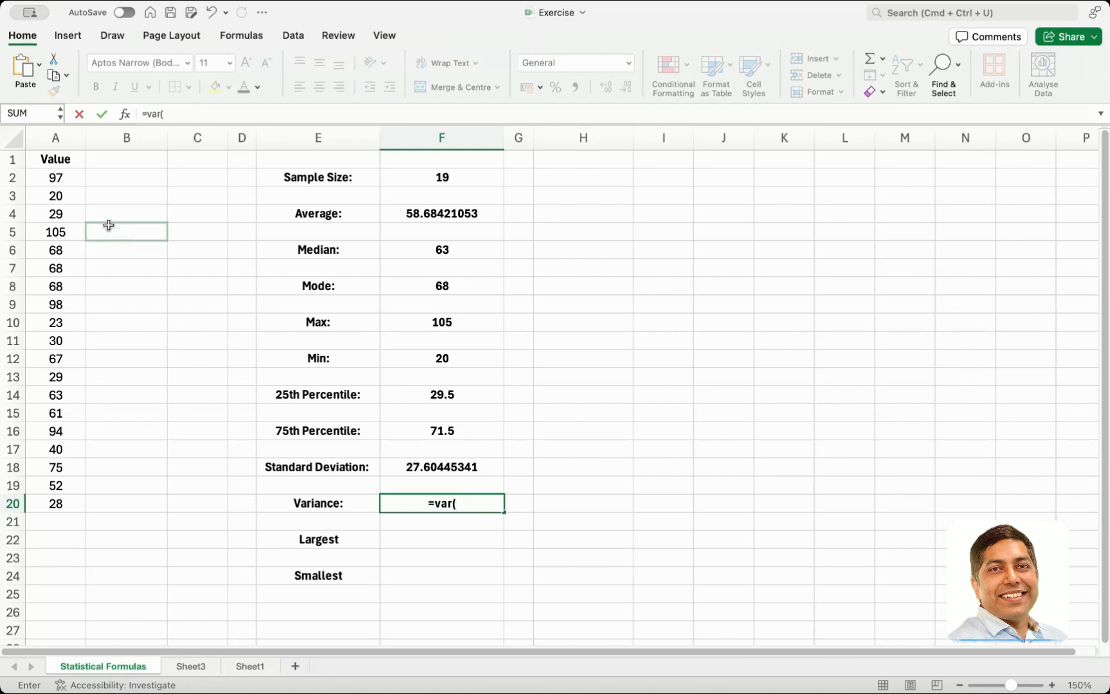
{"action": "left_click_drag", "start_coordinate": [56, 178], "coordinate": [60, 505]}
{"action": "type", "text": ")"}
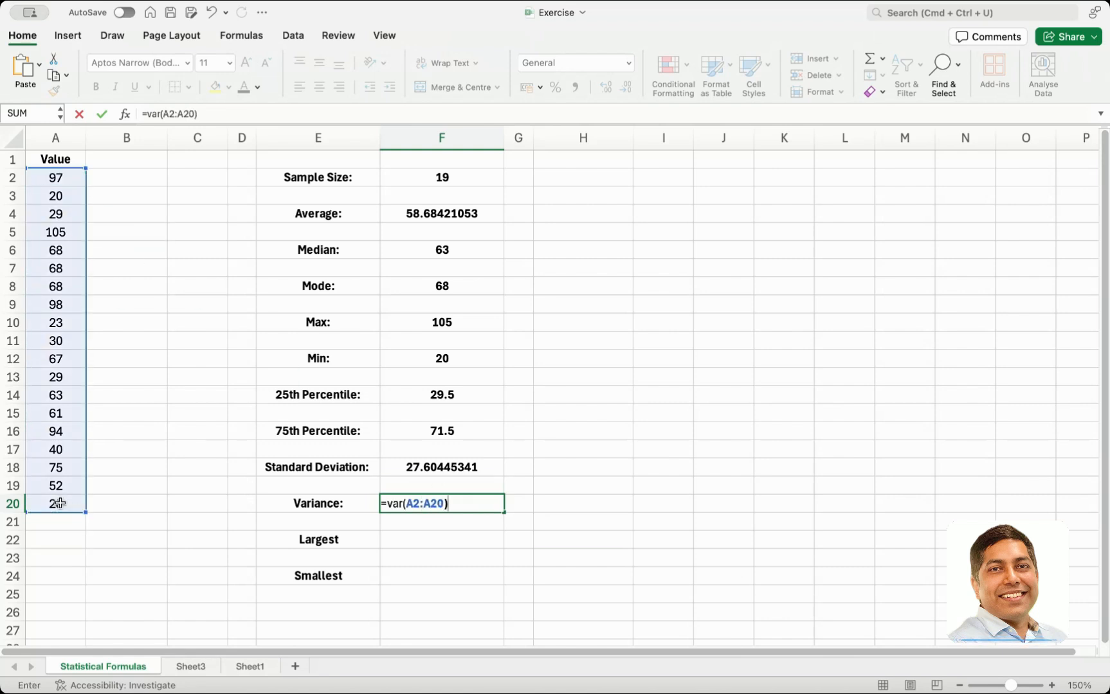
{"action": "key", "text": "Return"}
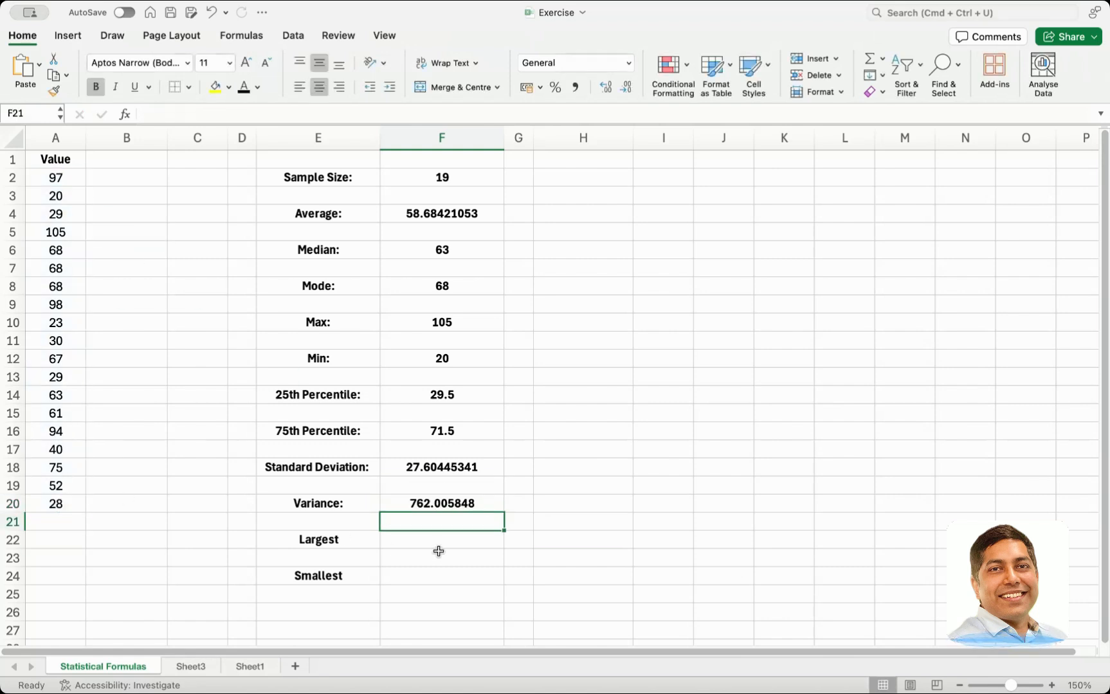
- Find the largest value in F22 with the formula =LARGE(A2:A20,1)
{"action": "left_click", "coordinate": [440, 545]}
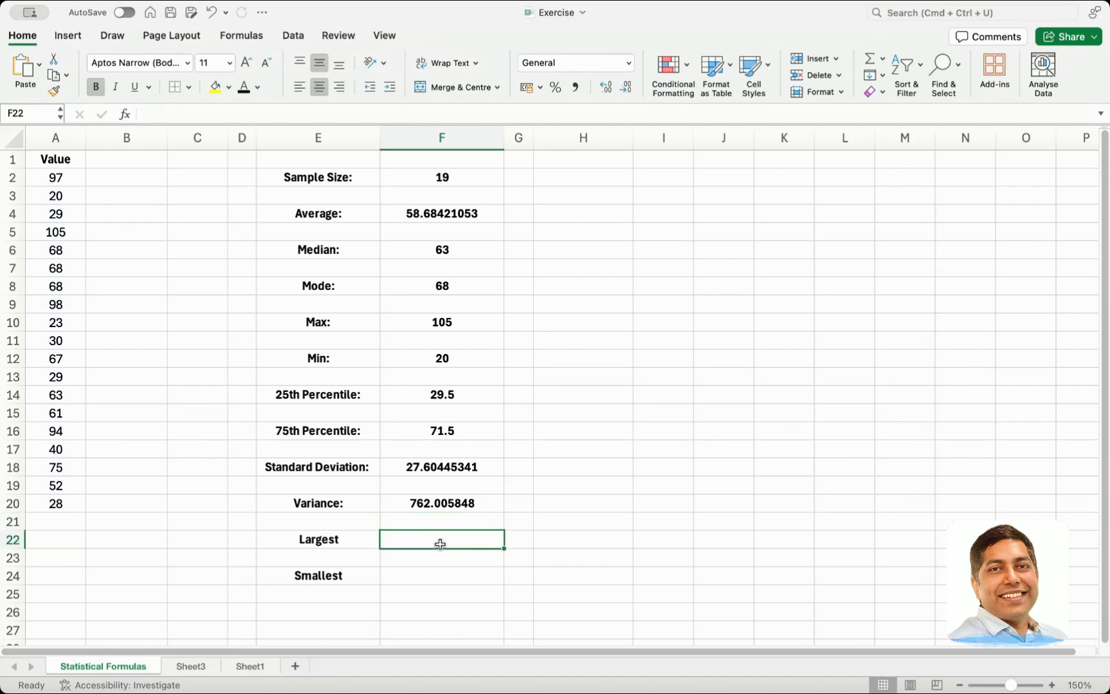
{"action": "type", "text": "=la"}
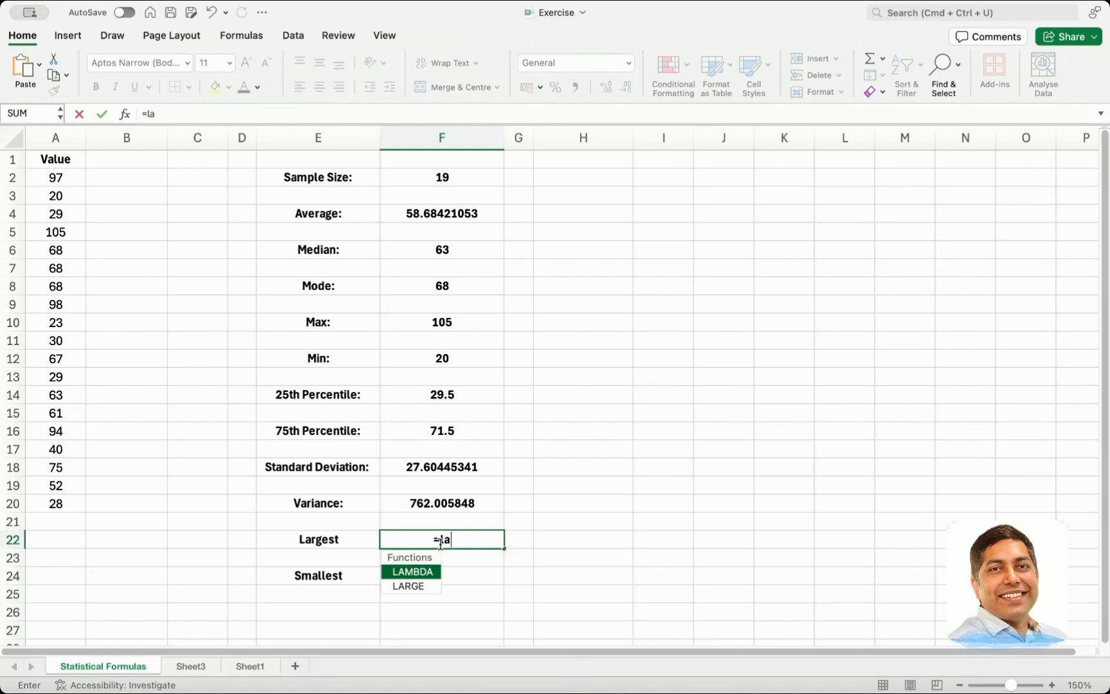
{"action": "type", "text": "rge"}
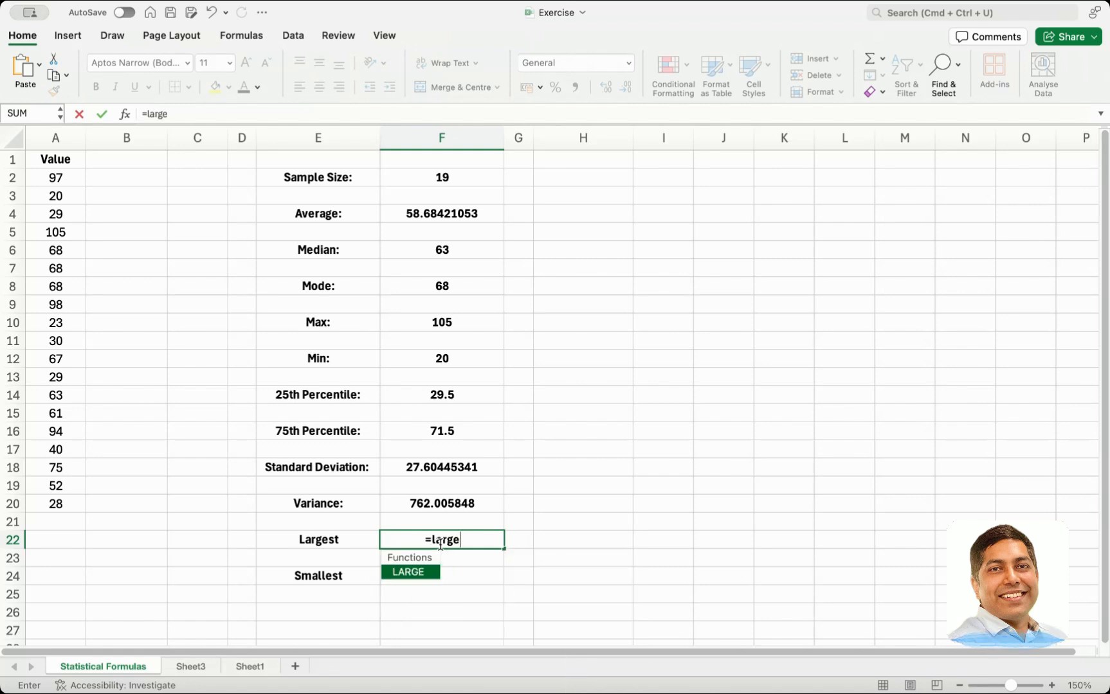
{"action": "type", "text": "("}
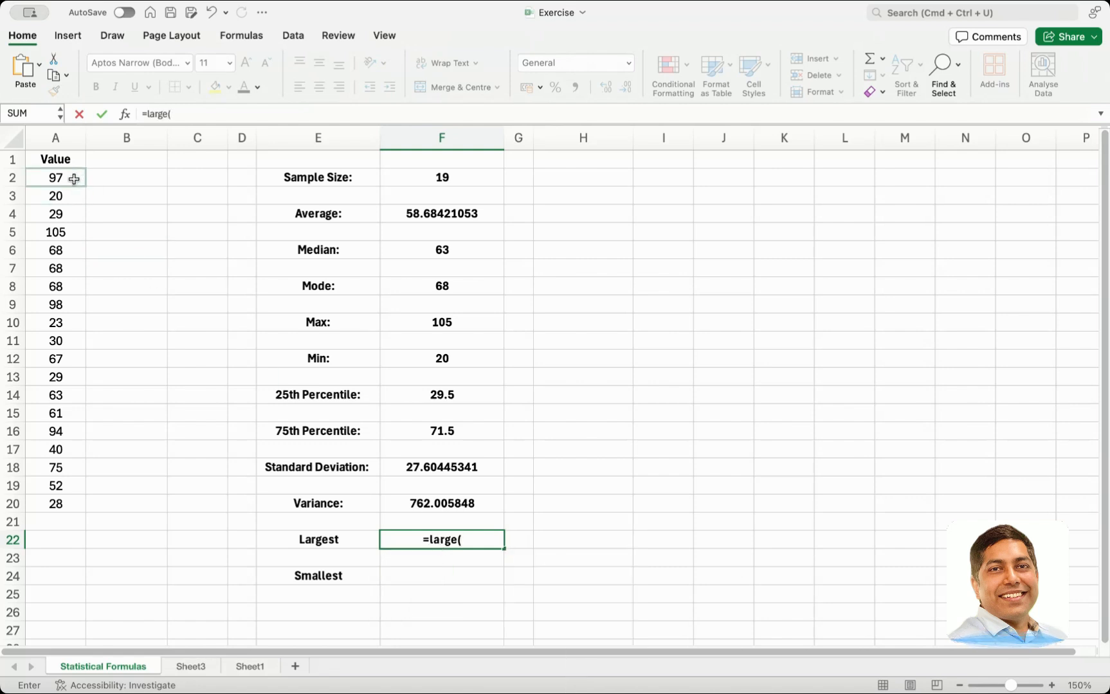
{"action": "left_click_drag", "start_coordinate": [74, 179], "coordinate": [70, 496]}
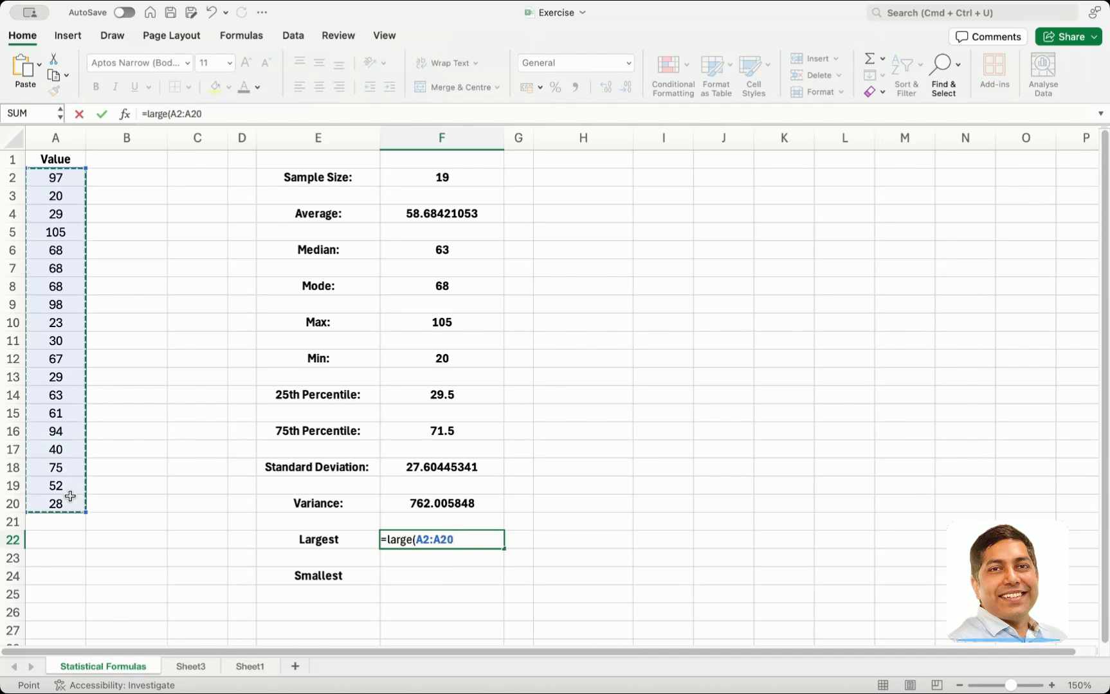
{"action": "type", "text": ",1"}
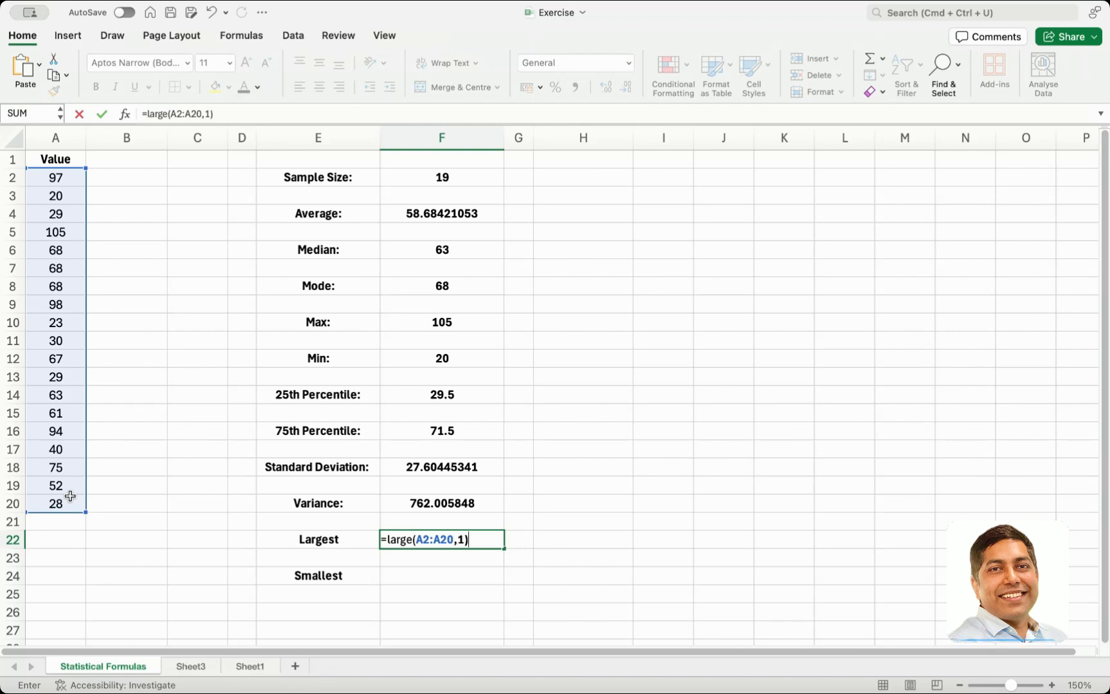
{"action": "key", "text": "Return"}
{"action": "key", "text": "Up"}
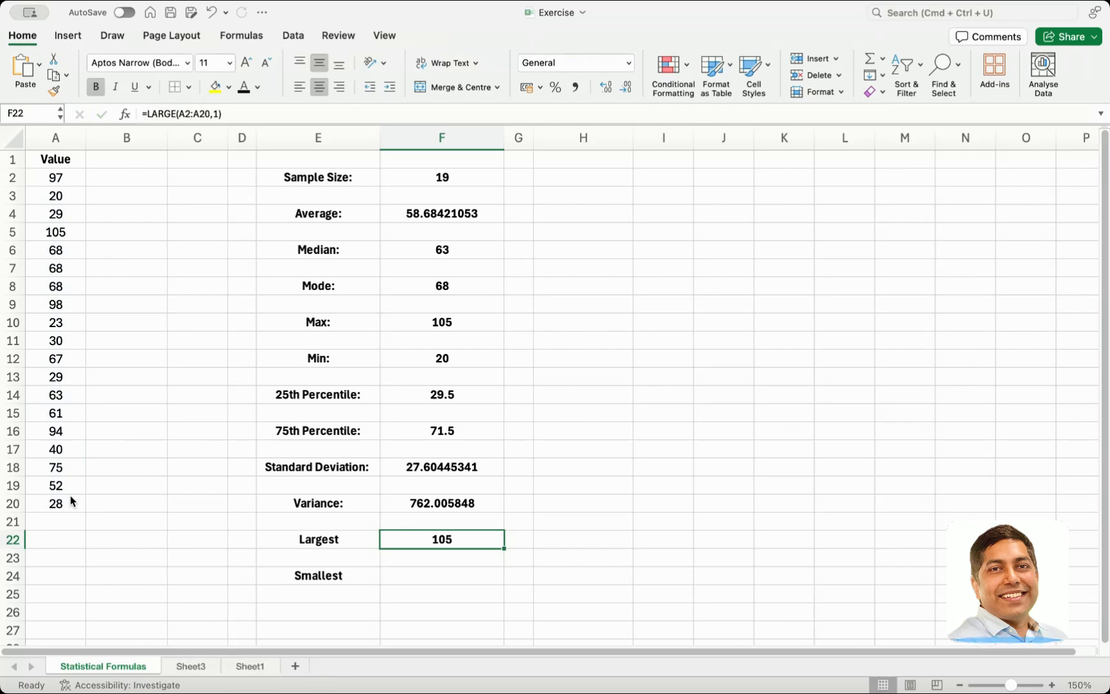
- Relabel E22 as "2nd Largest" and change the formula in F22 to =LARGE(A2:A20,2)
{"action": "double_click", "coordinate": [281, 538]}
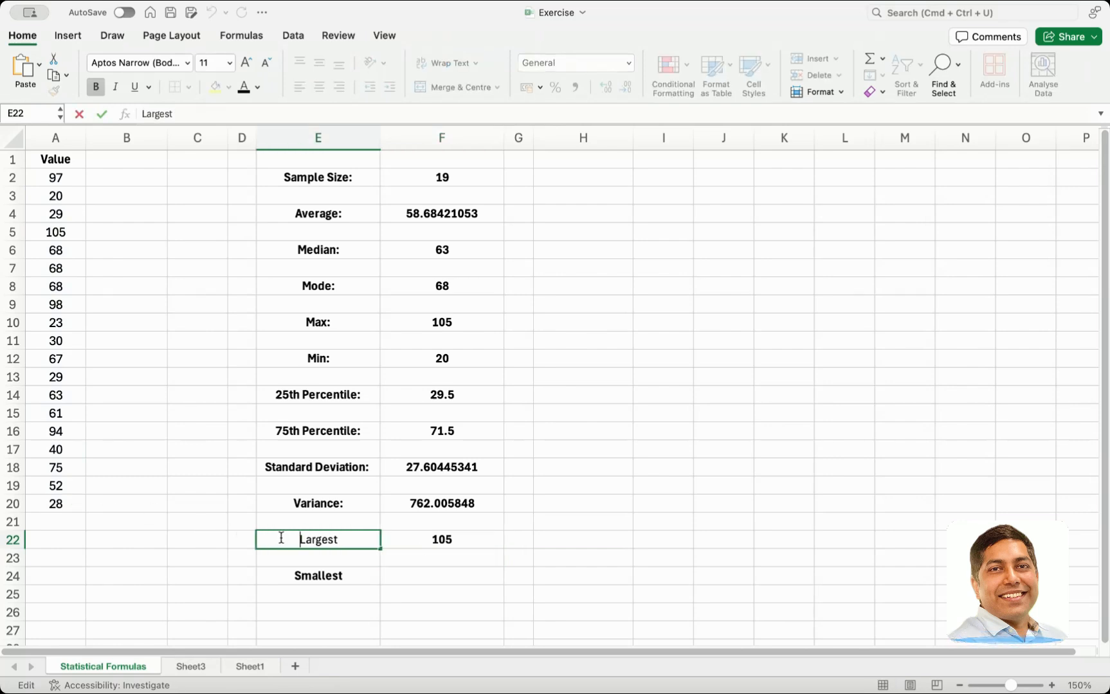
{"action": "type", "text": "2nd"}
{"action": "key", "text": "Return"}
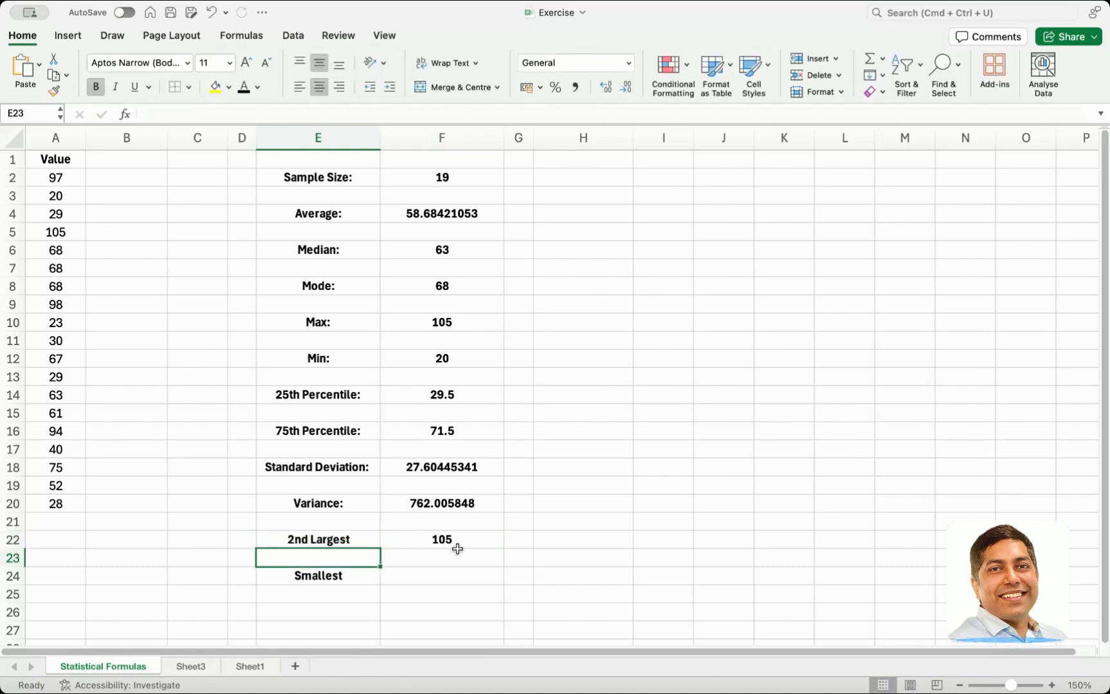
{"action": "double_click", "coordinate": [457, 547]}
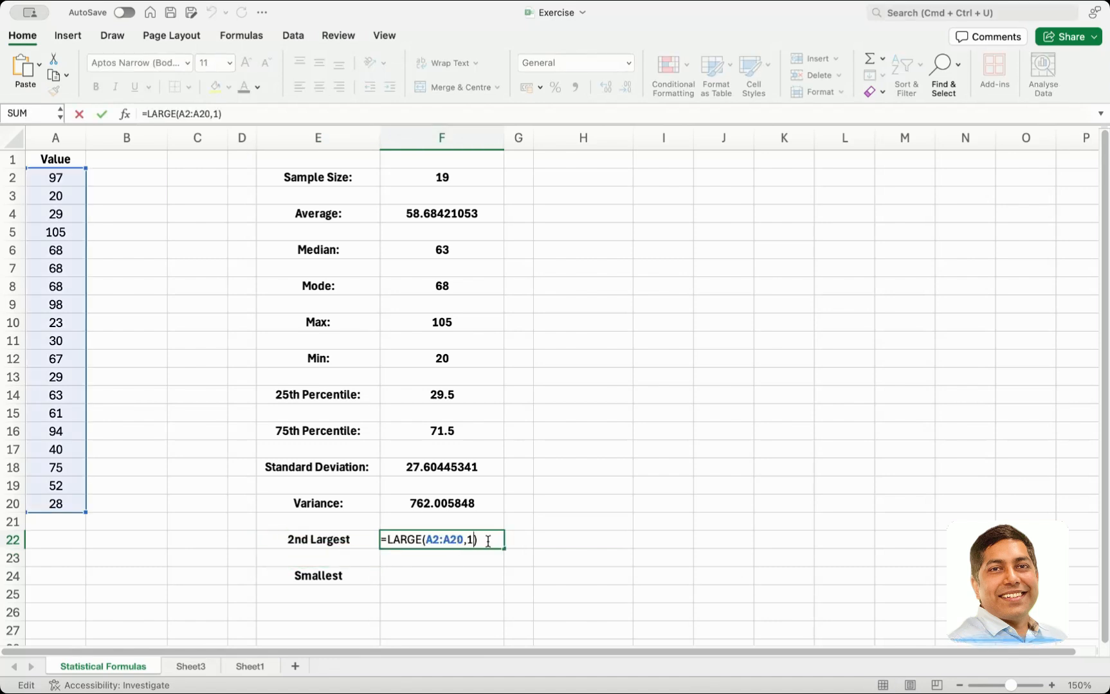
{"action": "key", "text": "BackSpace"}
{"action": "type", "text": "2"}
{"action": "key", "text": "Return"}
{"action": "left_click", "coordinate": [469, 536]}
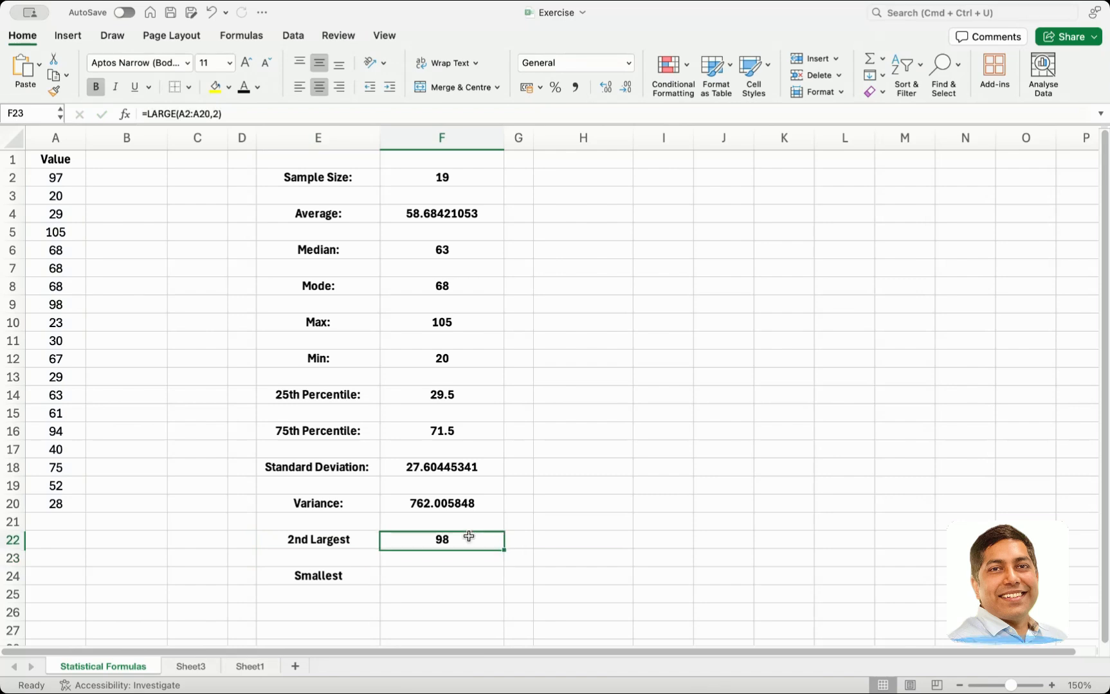
- Relabel E22 as "5th Largest" and change the formula in F22 to =LARGE(A2:A20,5)
{"action": "double_click", "coordinate": [296, 540]}
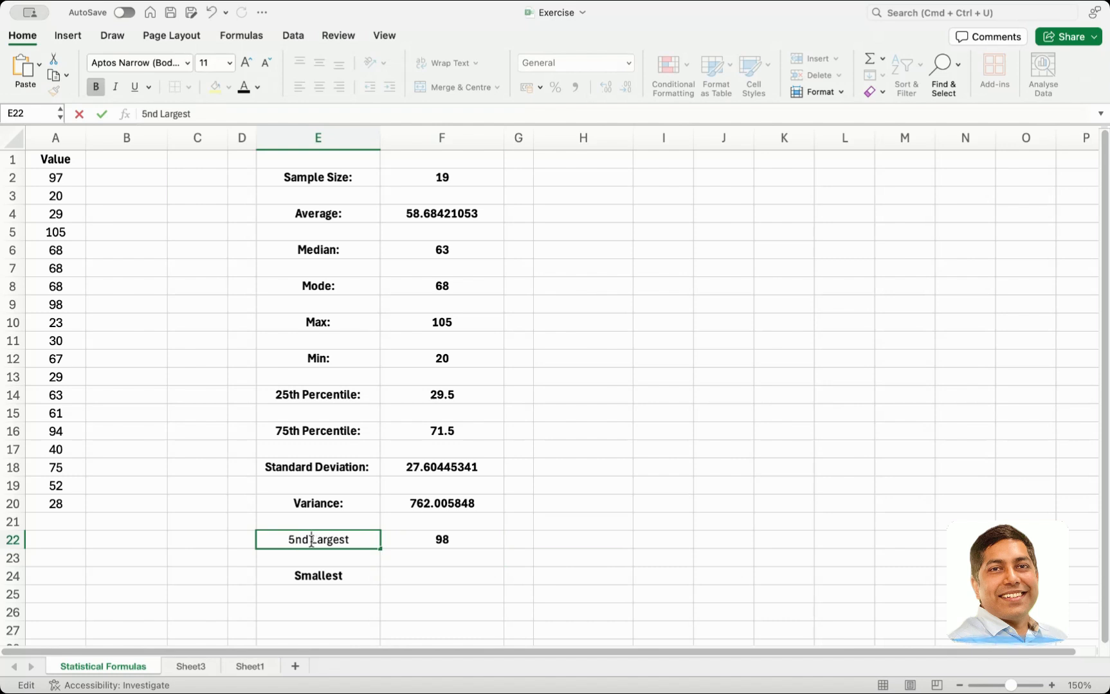
{"action": "key", "text": "BackSpace"}
{"action": "key", "text": "BackSpace"}
{"action": "type", "text": "th"}
{"action": "double_click", "coordinate": [422, 540]}
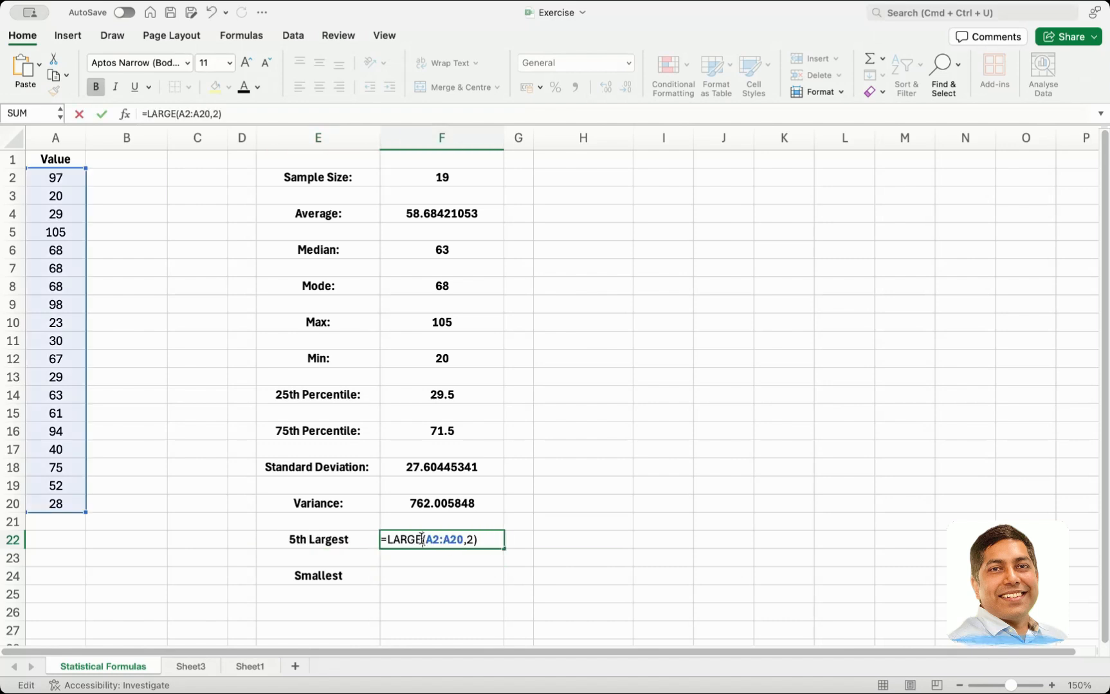
{"action": "left_click", "coordinate": [472, 541]}
{"action": "key", "text": "BackSpace"}
{"action": "type", "text": "5"}
{"action": "key", "text": "Return"}
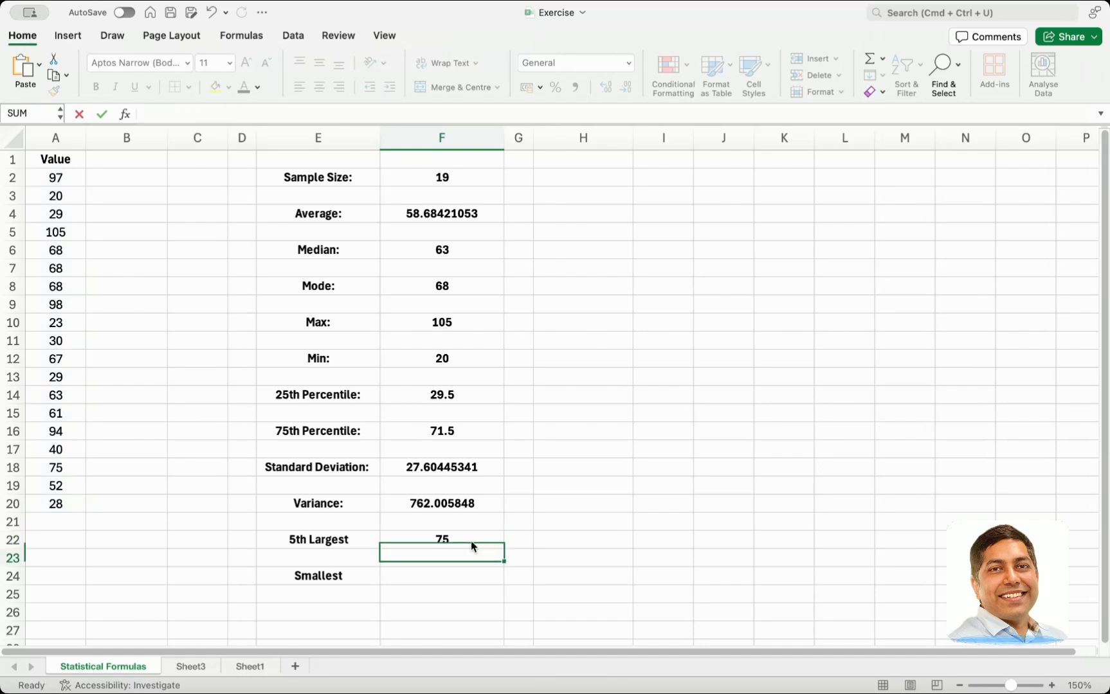
- Find the smallest value in F24 with the formula =SMALL(A2:A20,1)
{"action": "left_click", "coordinate": [463, 581]}
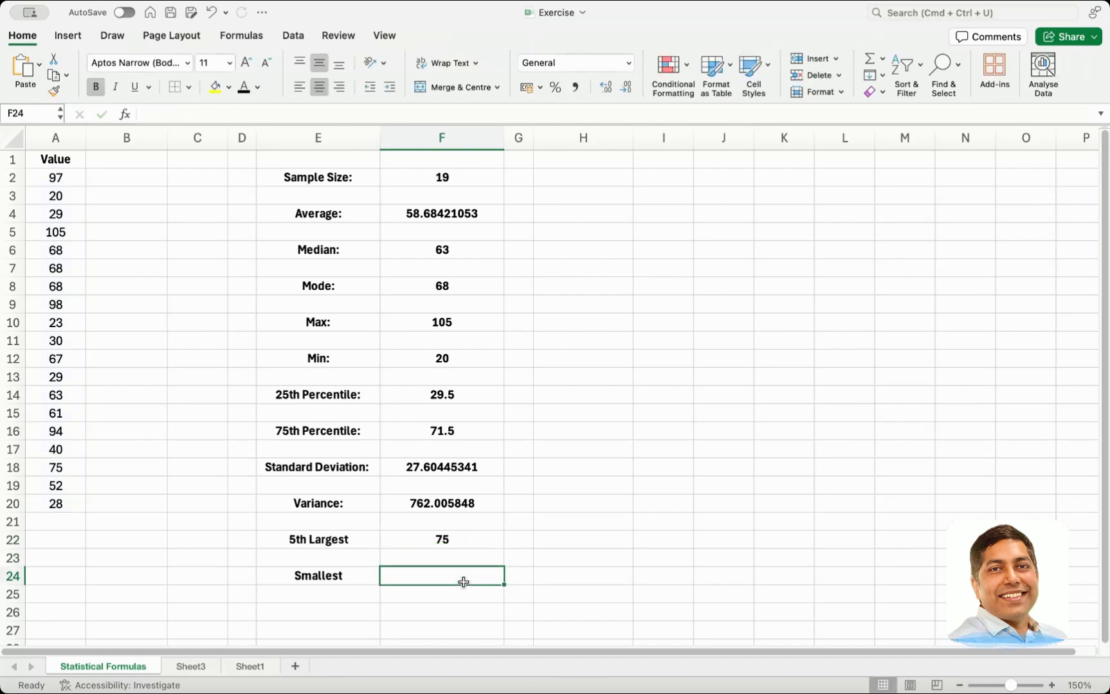
{"action": "type", "text": "=small"}
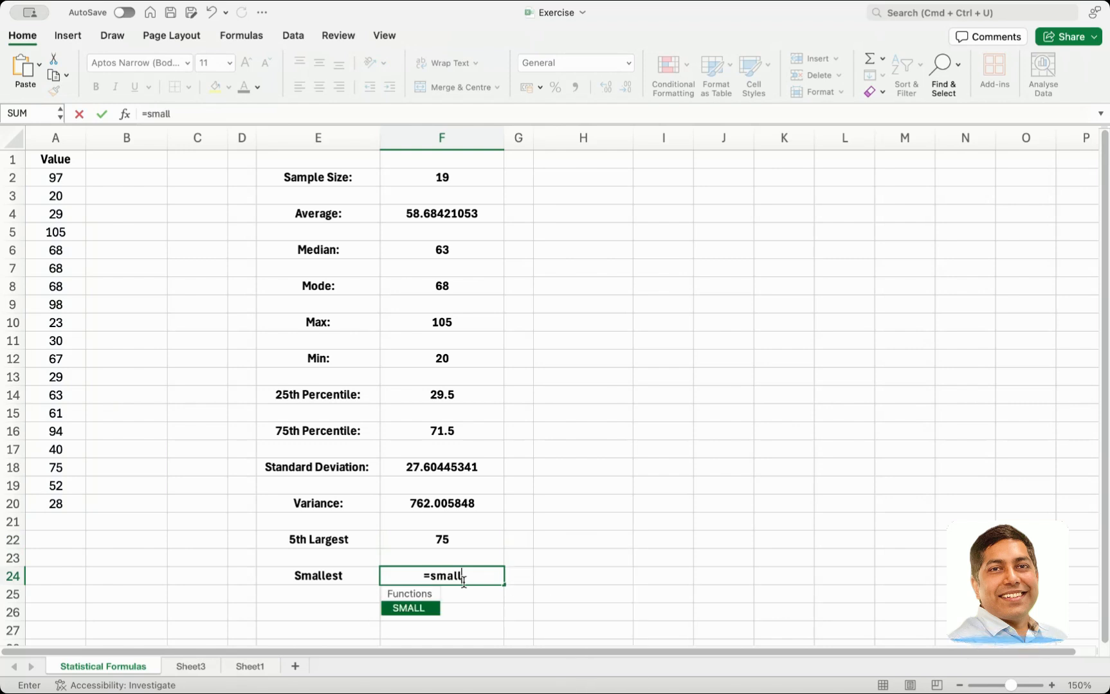
{"action": "type", "text": "("}
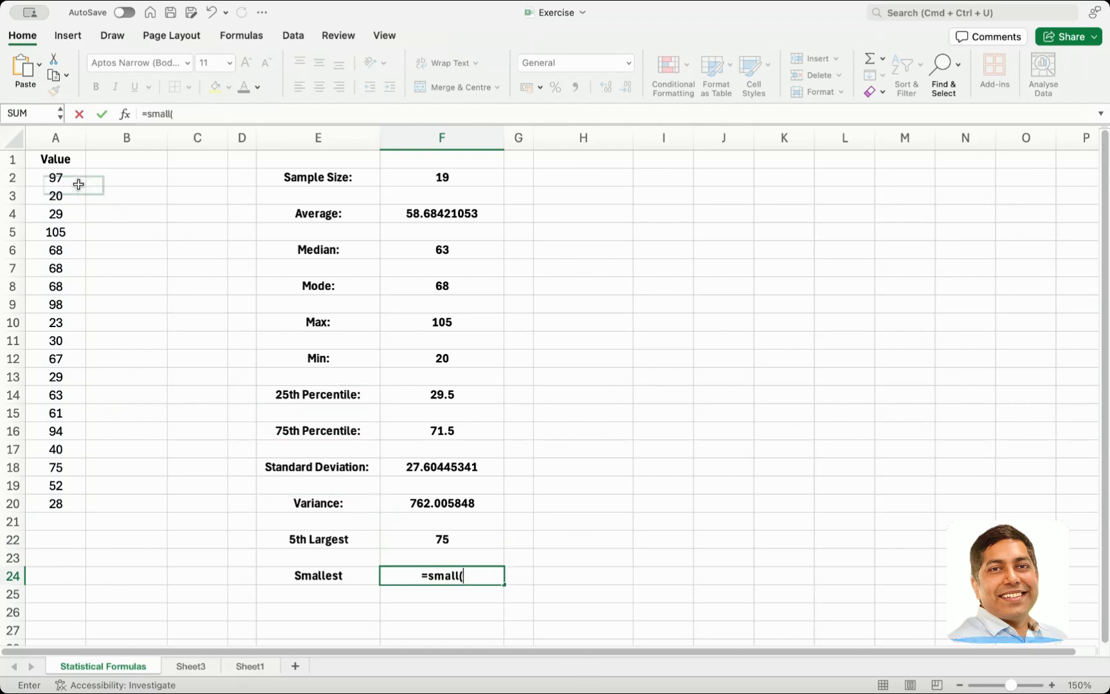
{"action": "left_click_drag", "start_coordinate": [77, 182], "coordinate": [72, 504]}
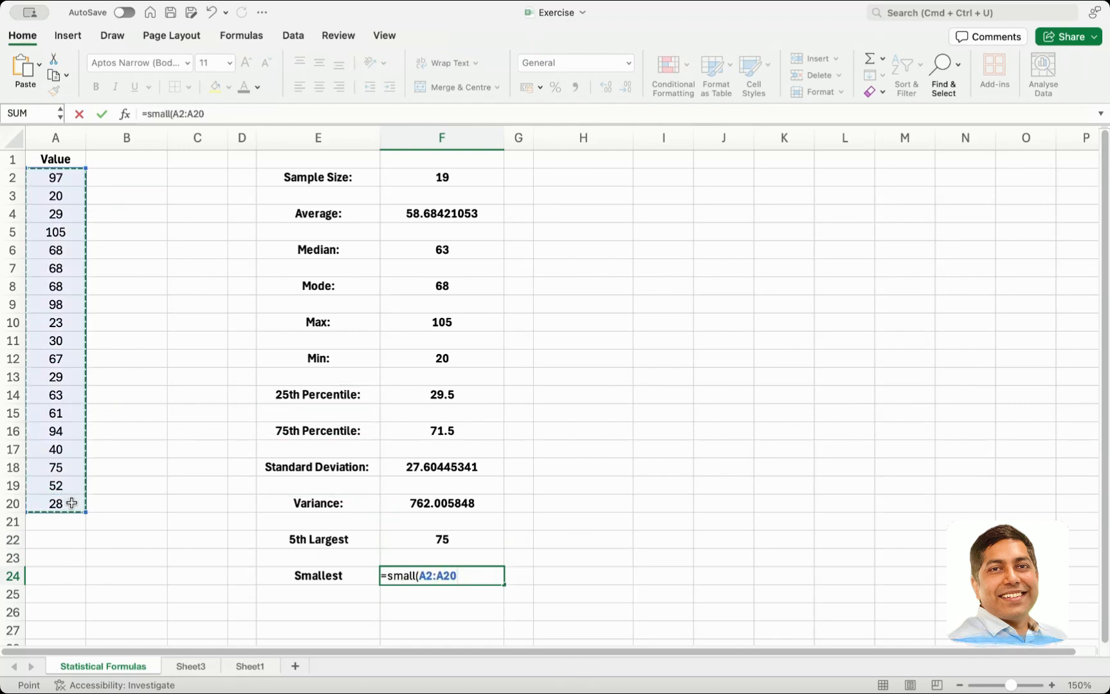
{"action": "type", "text": ","}
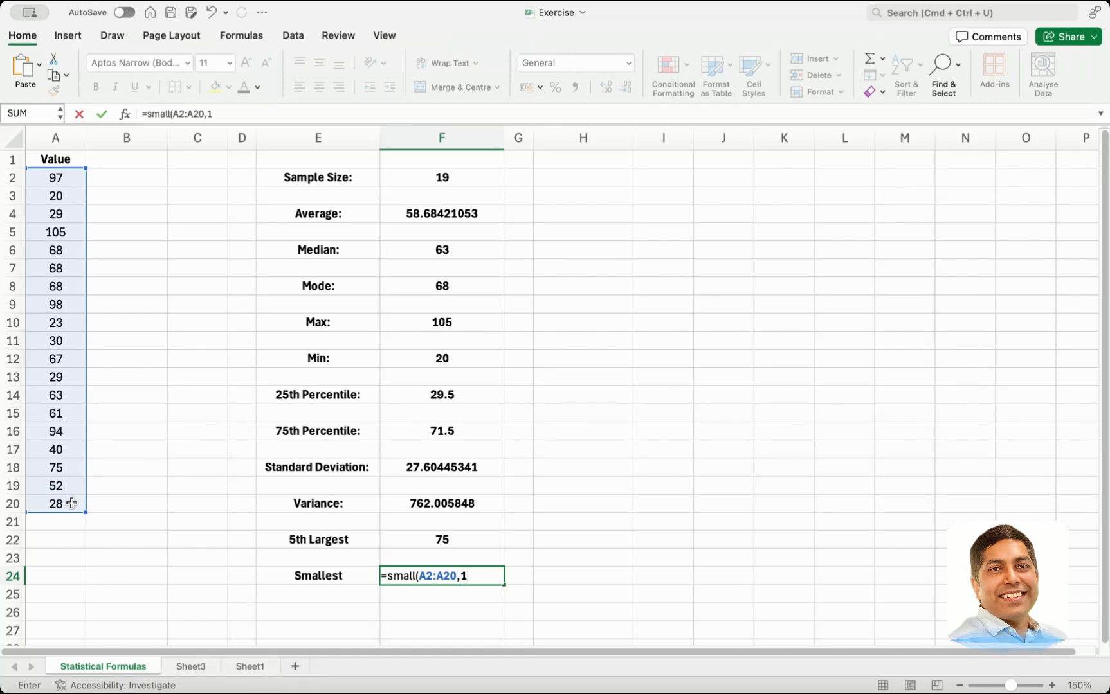
{"action": "type", "text": "1"}
{"action": "key", "text": "Return"}
- Change the formula in F24 to =SMALL(A2:A20,3) so that it returns the third-smallest value
{"action": "double_click", "coordinate": [419, 576]}
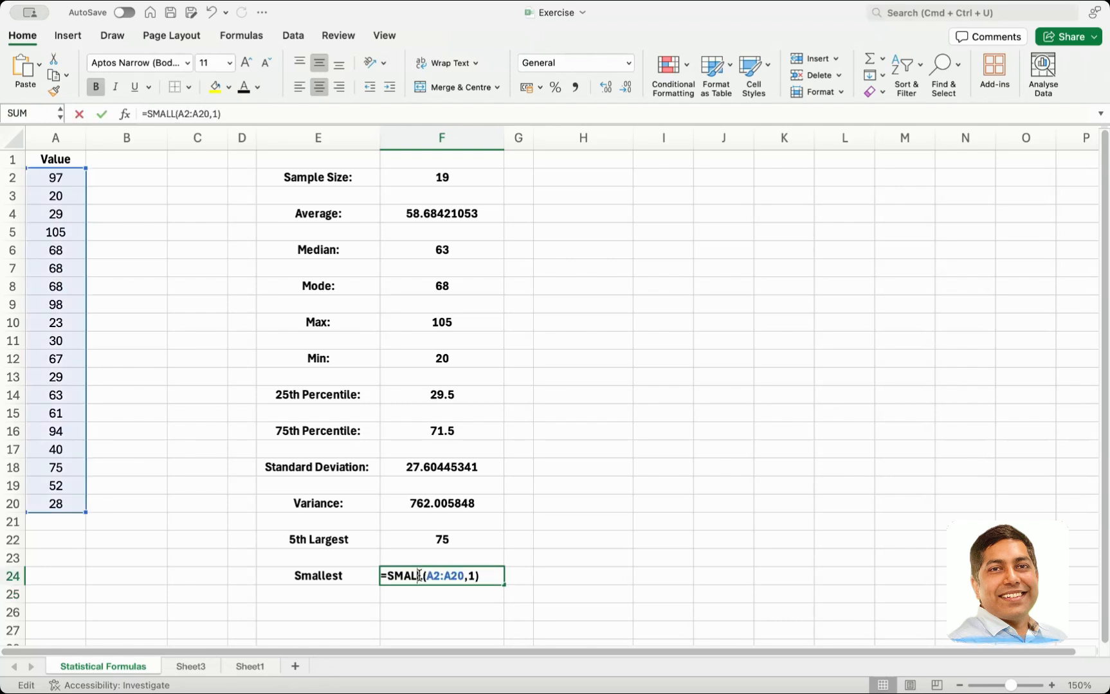
{"action": "double_click", "coordinate": [473, 575]}
{"action": "type", "text": "3"}
{"action": "key", "text": "Return"}
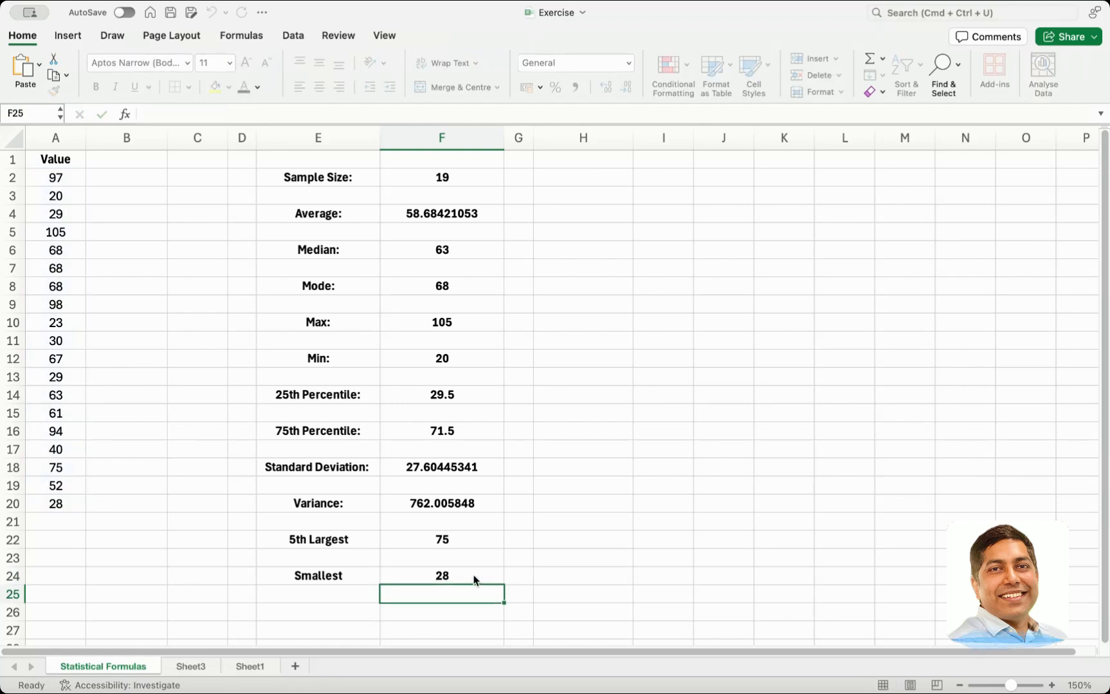
- Relabel E24 as "3rd Smallest"
{"action": "left_click", "coordinate": [475, 579]}
{"action": "left_click", "coordinate": [339, 576]}
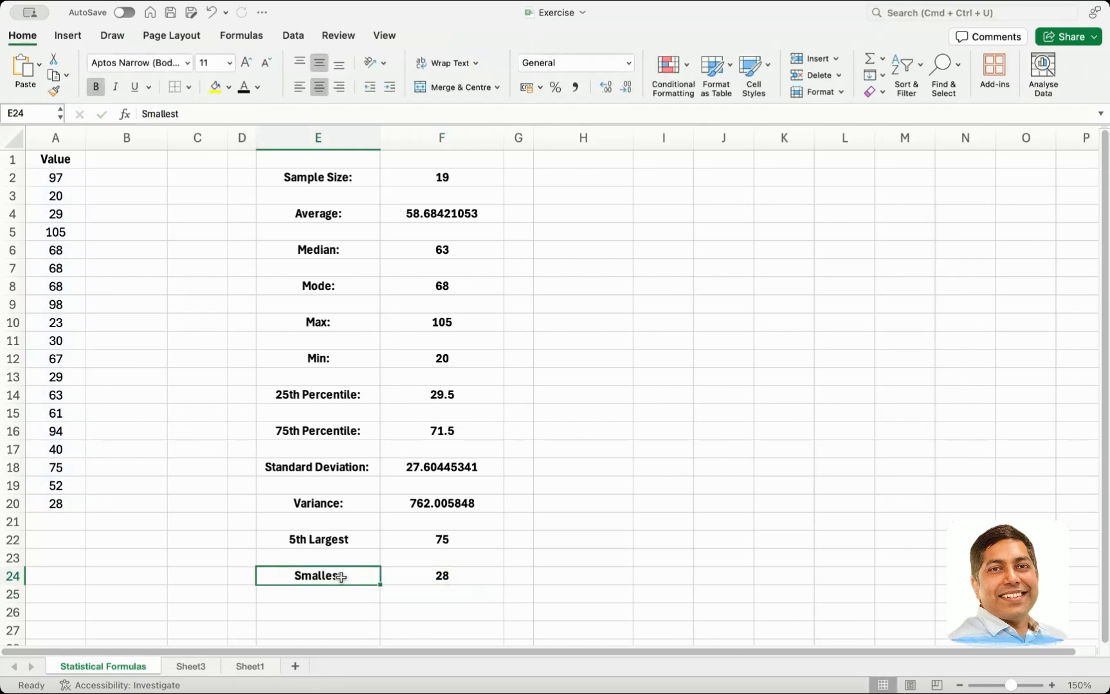
{"action": "double_click", "coordinate": [329, 576]}
{"action": "type", "text": "3r"}
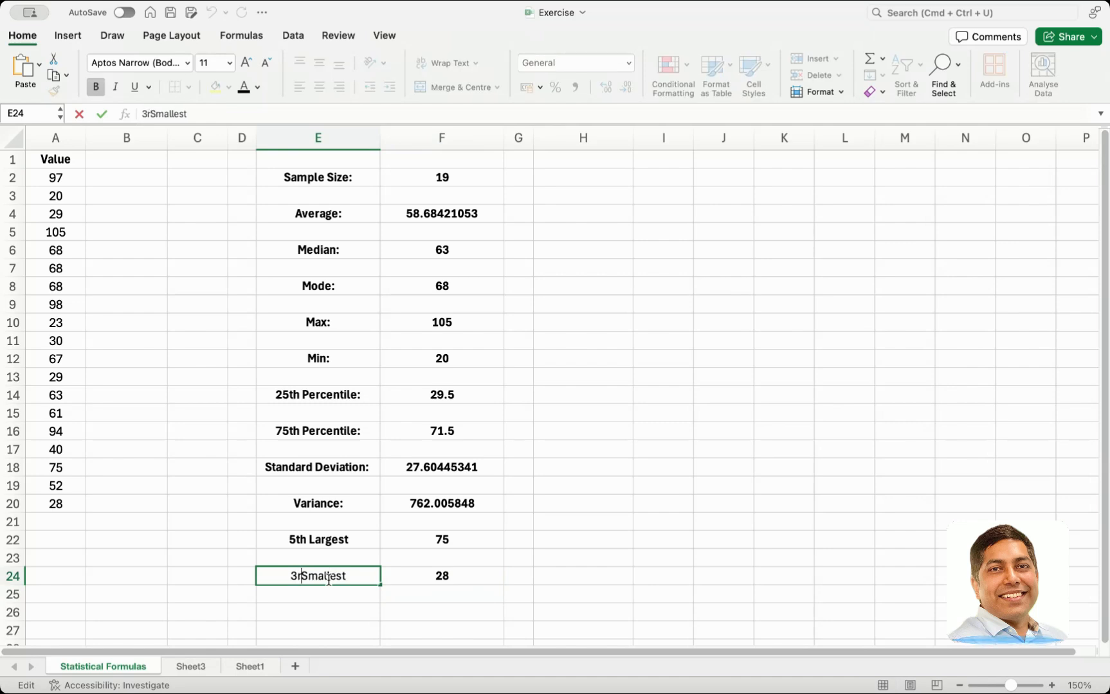
{"action": "type", "text": "d"}
{"action": "key", "text": "Return"}
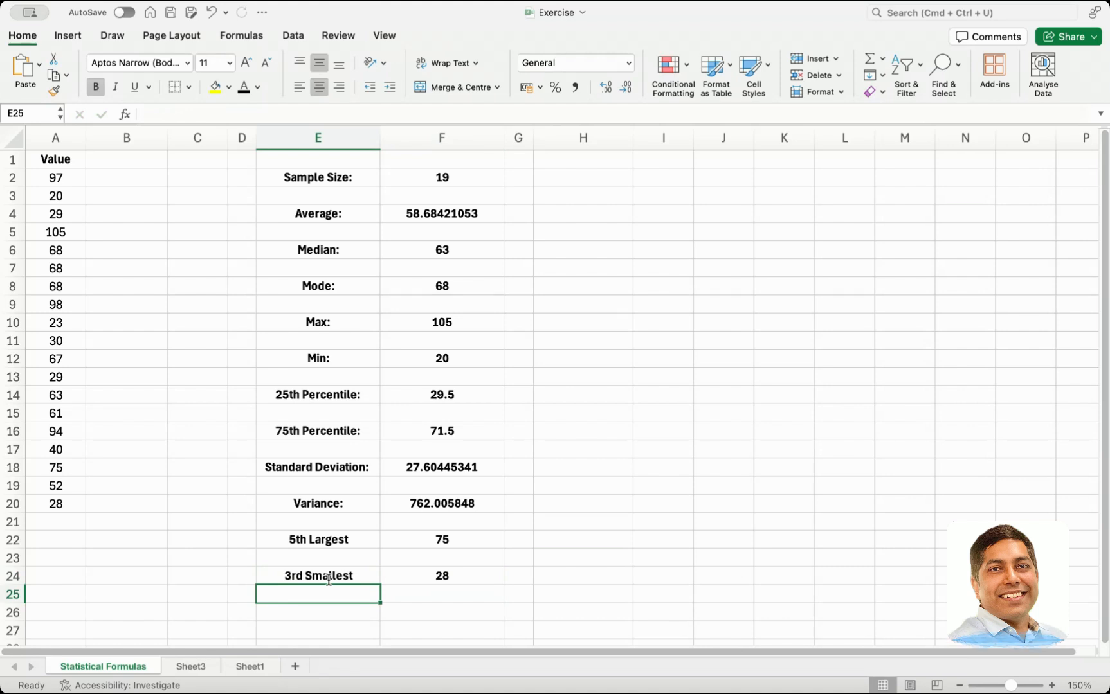
- Begin a RANK formula in B2 that ranks the value in A2 against the range A2:A20
{"action": "left_click", "coordinate": [56, 177]}
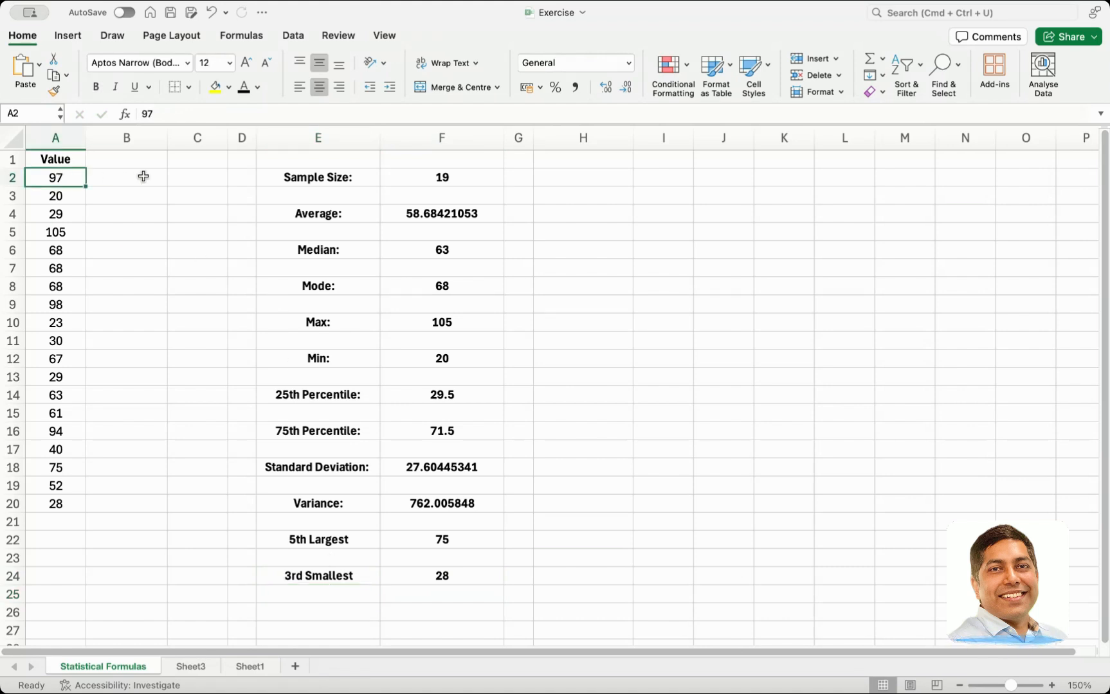
{"action": "left_click", "coordinate": [143, 177]}
{"action": "type", "text": "="}
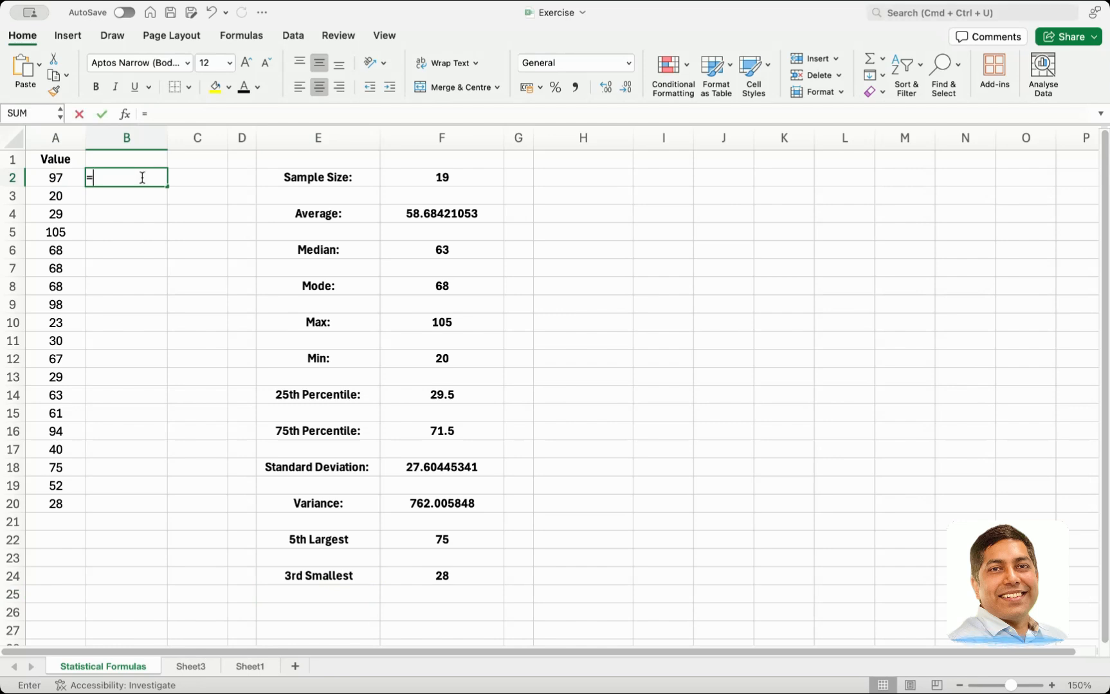
{"action": "type", "text": "ran"}
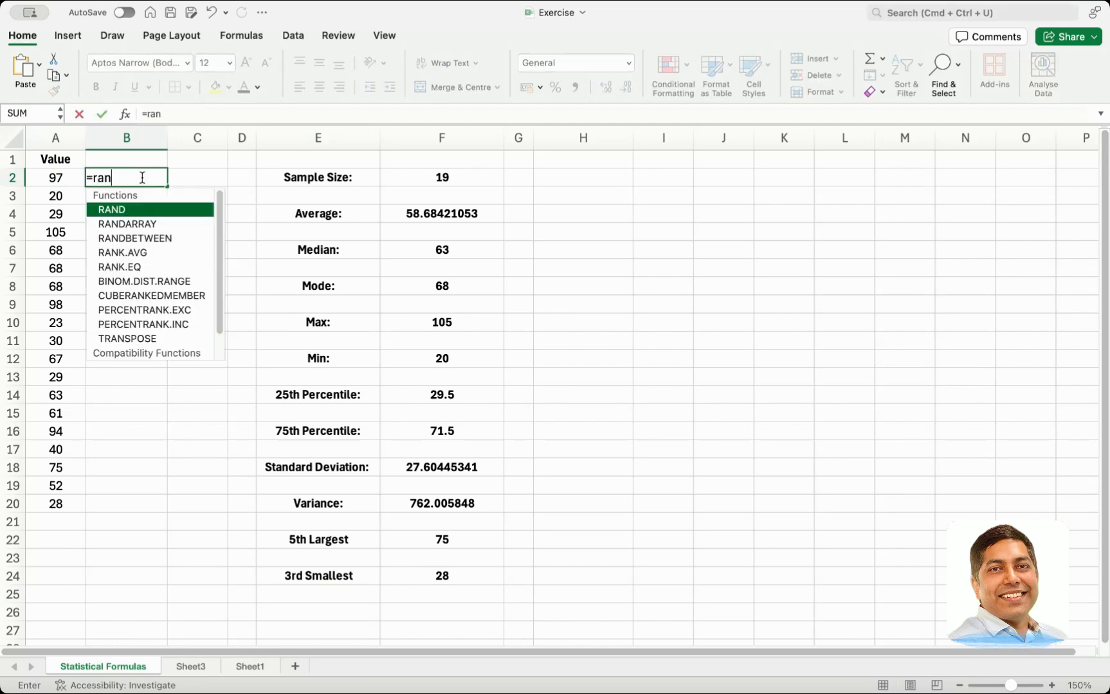
{"action": "type", "text": "k"}
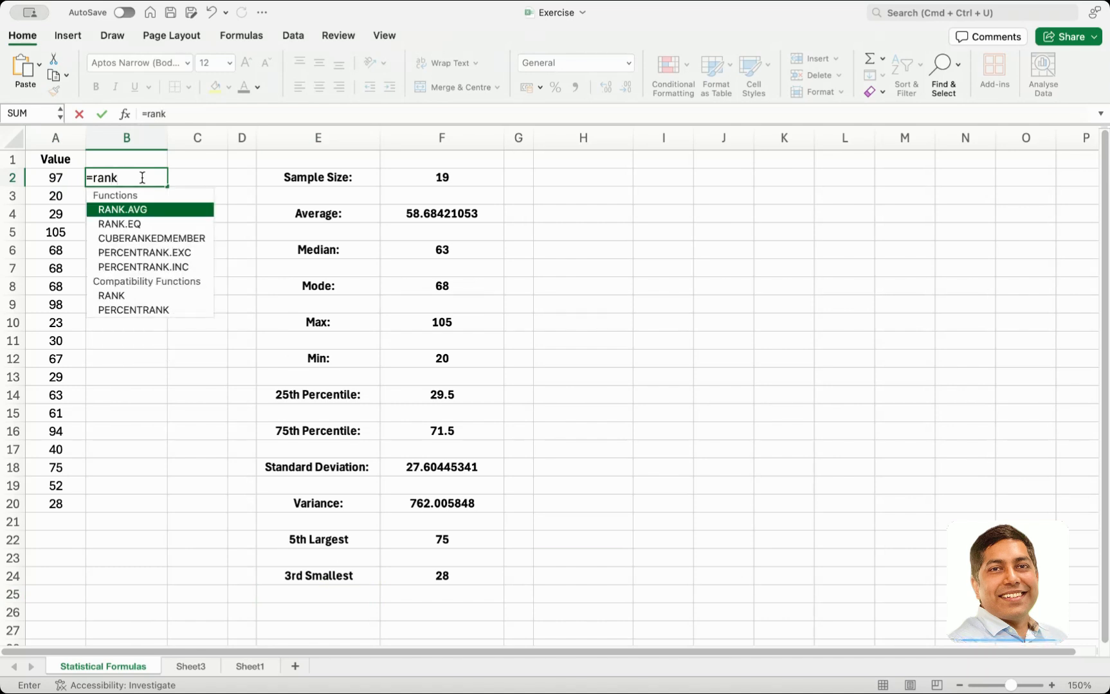
{"action": "type", "text": "("}
{"action": "mouse_move", "coordinate": [61, 180]}
{"action": "left_mouse_down"}
{"action": "mouse_move", "coordinate": [76, 485]}
{"action": "mouse_move", "coordinate": [55, 156]}
{"action": "mouse_move", "coordinate": [50, 178]}
{"action": "left_mouse_up"}
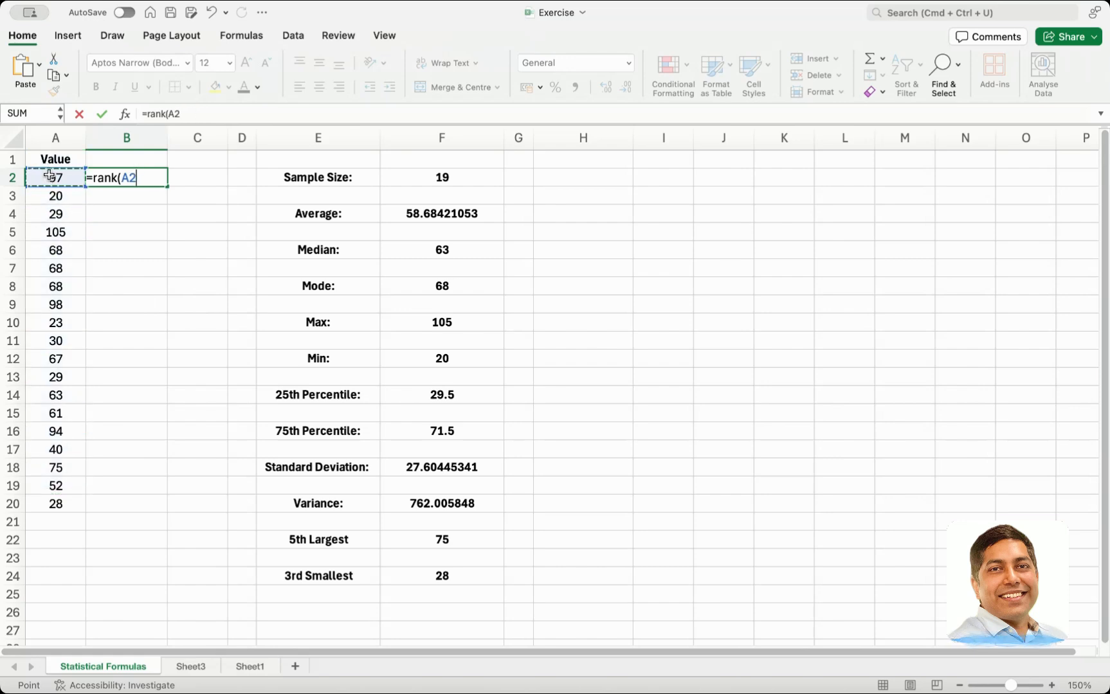
{"action": "type", "text": ","}
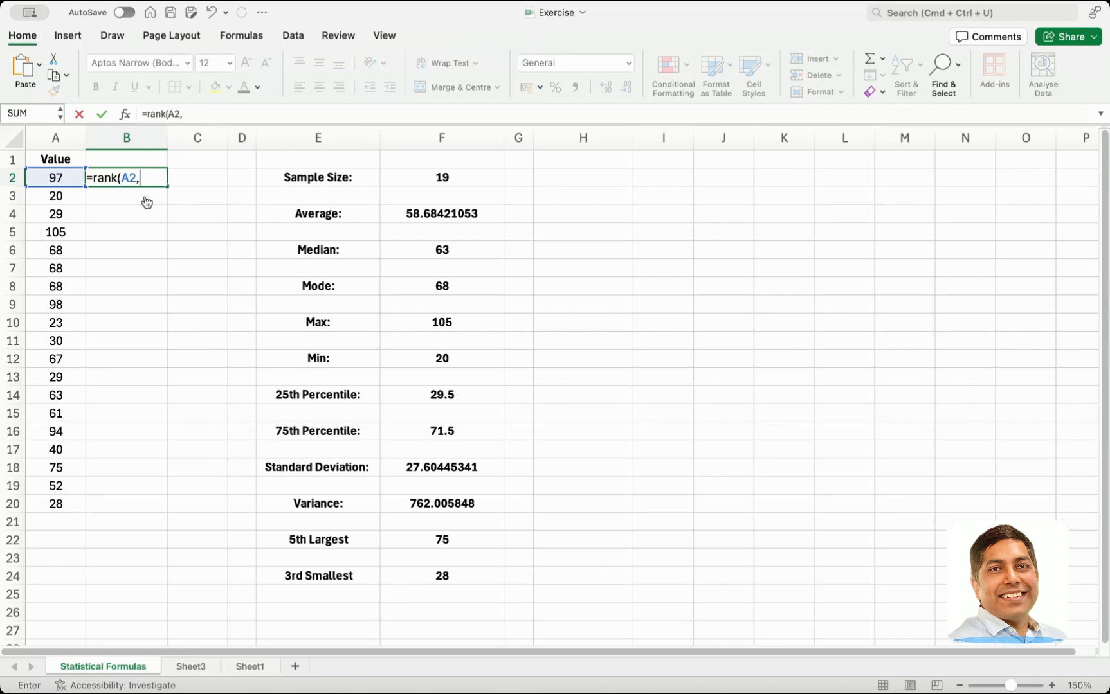
{"action": "left_click_drag", "start_coordinate": [58, 180], "coordinate": [70, 504]}
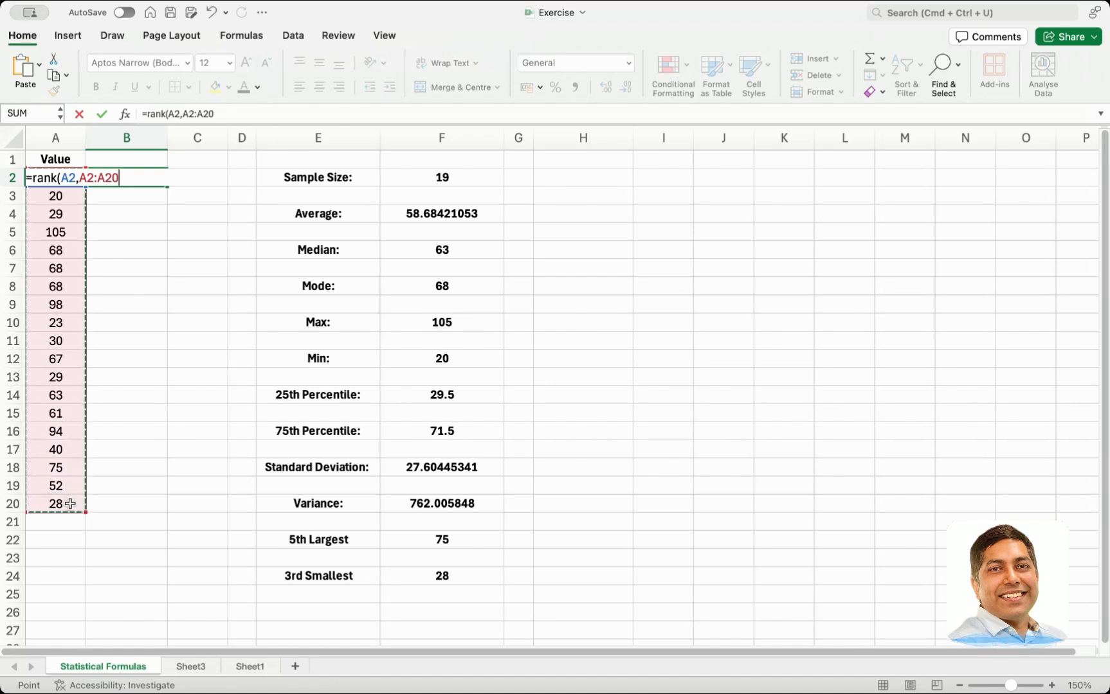
- Make the range in the B2 RANK formula absolute as $A$2:$A$20
{"action": "left_click", "coordinate": [81, 176]}
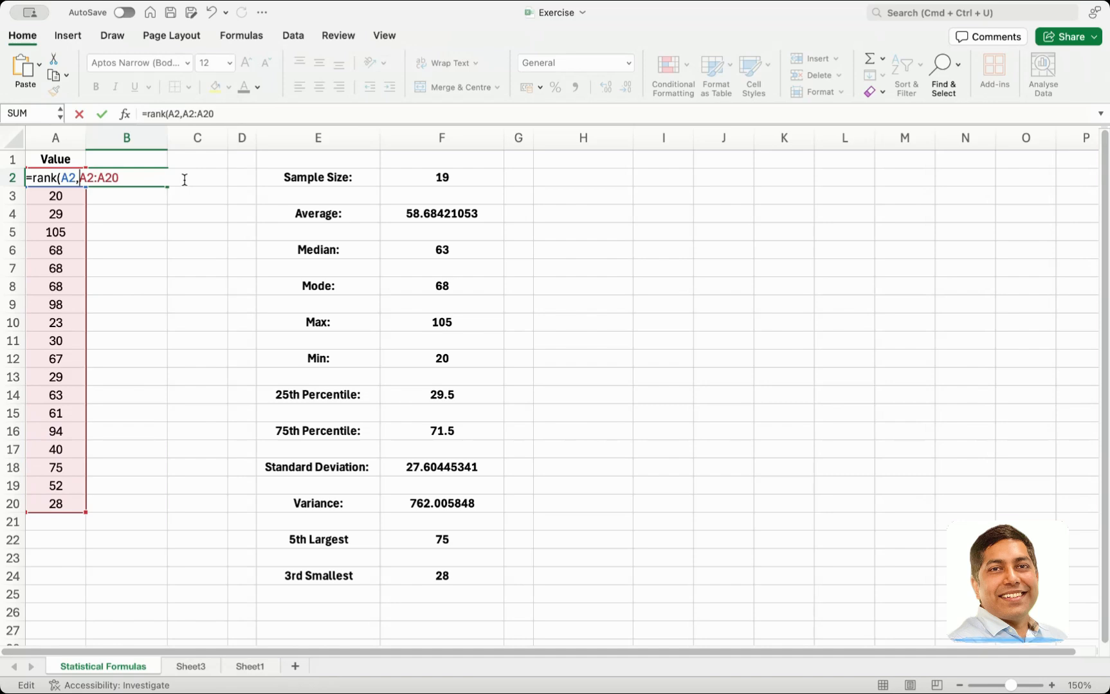
{"action": "type", "text": "$"}
{"action": "key", "text": "Right"}
{"action": "type", "text": "$A"}
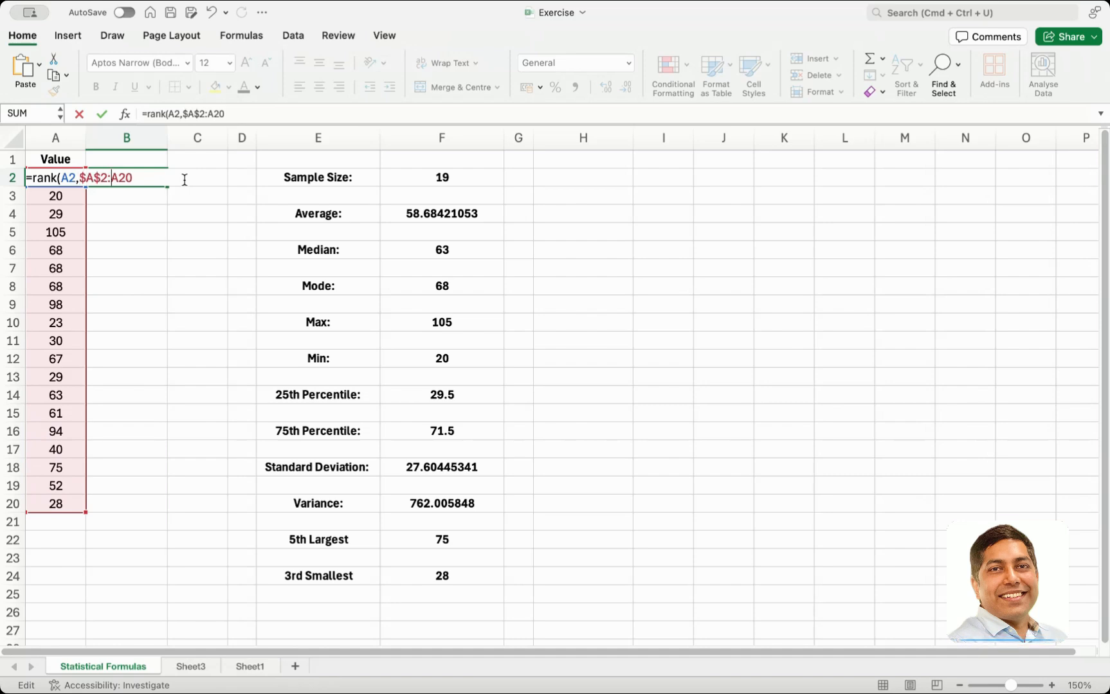
{"action": "type", "text": "$"}
{"action": "key", "text": "Right"}
{"action": "type", "text": "$20"}
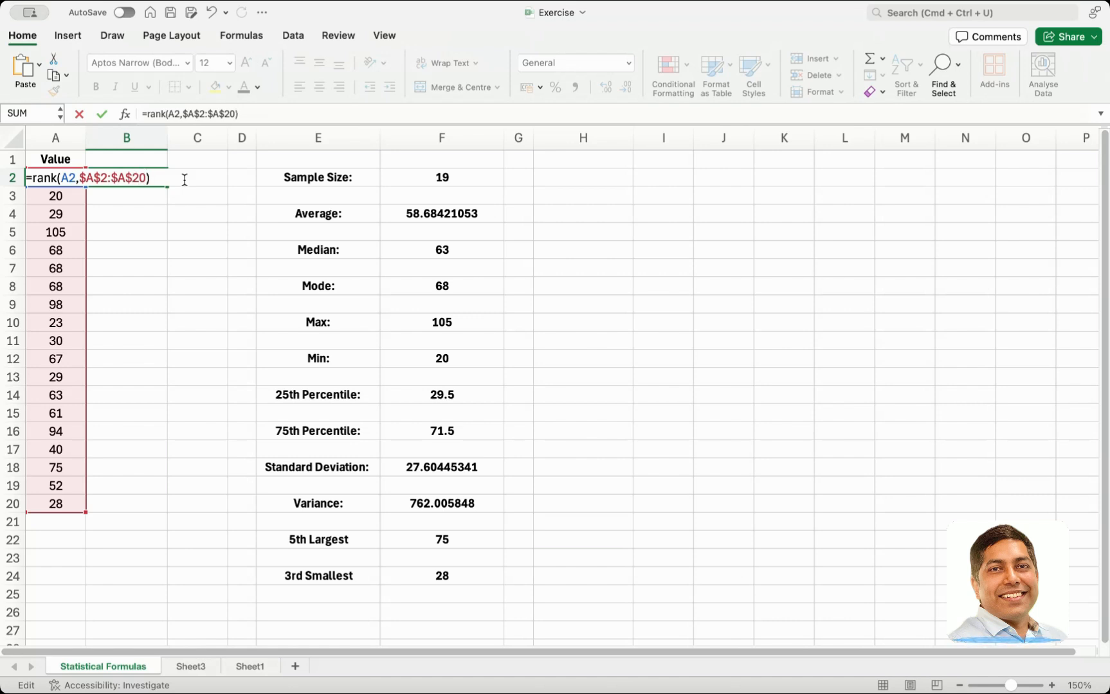
- Complete B2 as =RANK(A2,$A$2:$A$20,0) for descending order and fill the formula down to B20
{"action": "type", "text": ",0"}
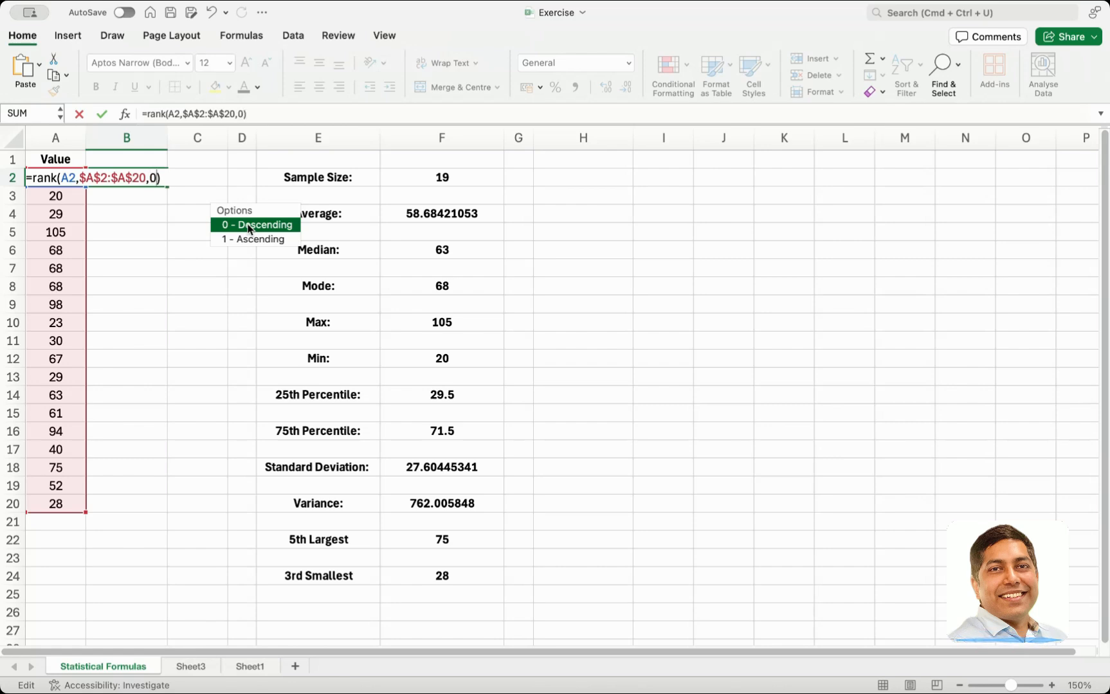
{"action": "key", "text": "Return"}
{"action": "key", "text": "Up"}
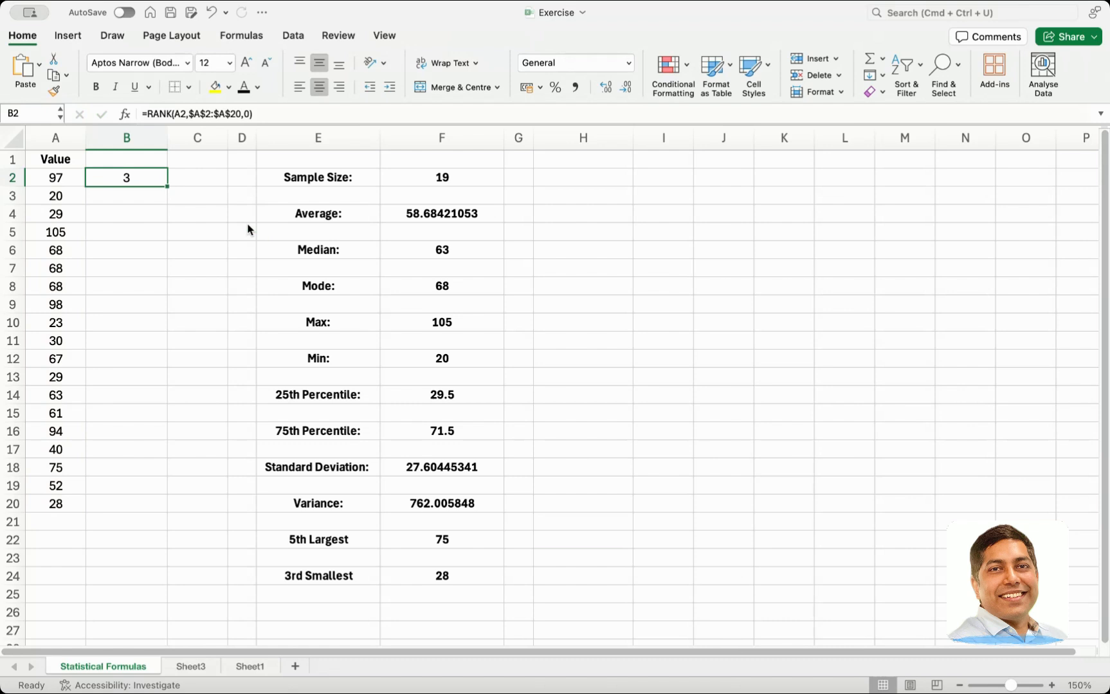
{"action": "left_click_drag", "start_coordinate": [167, 187], "coordinate": [145, 504]}
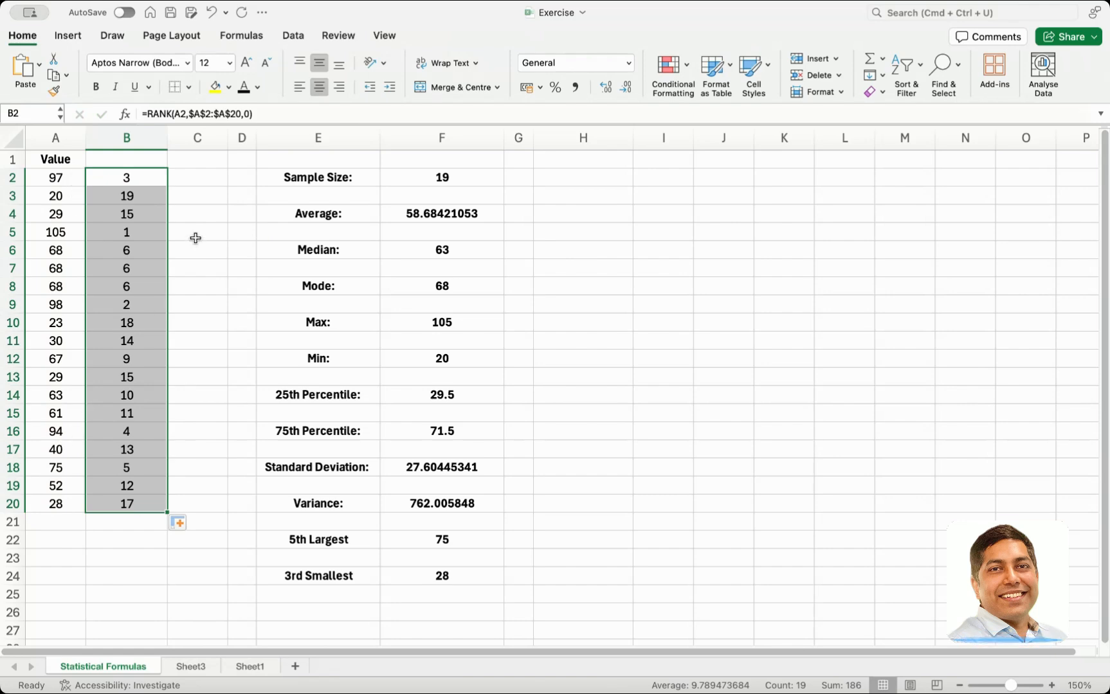
- Change the formula in B2 to =RANK(A2,$A$2:$A$20,1) for ascending order and fill it down to B20
{"action": "double_click", "coordinate": [148, 178]}
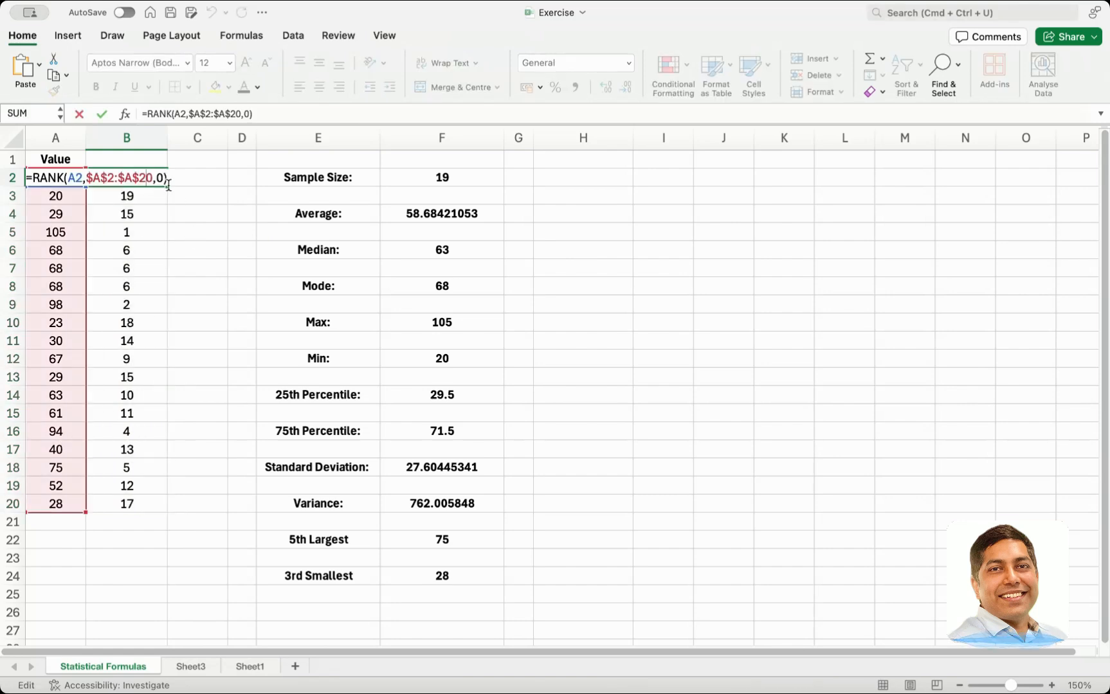
{"action": "key", "text": "BackSpace"}
{"action": "type", "text": "1"}
{"action": "key", "text": "ctrl+Return"}
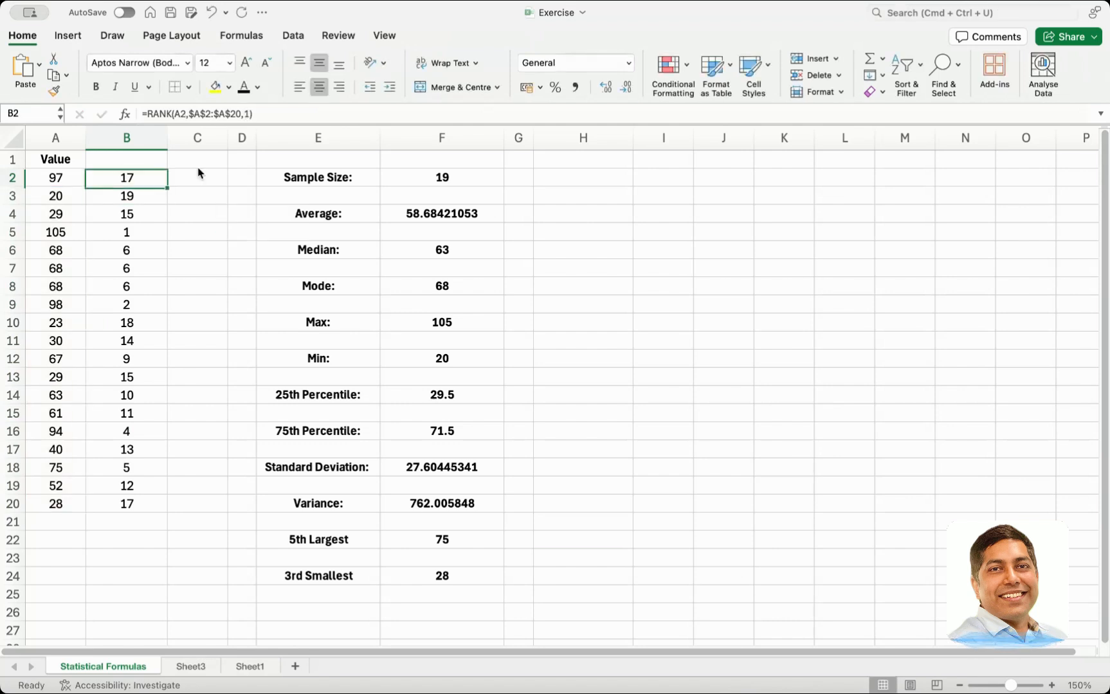
{"action": "left_click", "coordinate": [143, 502], "text": "shift"}
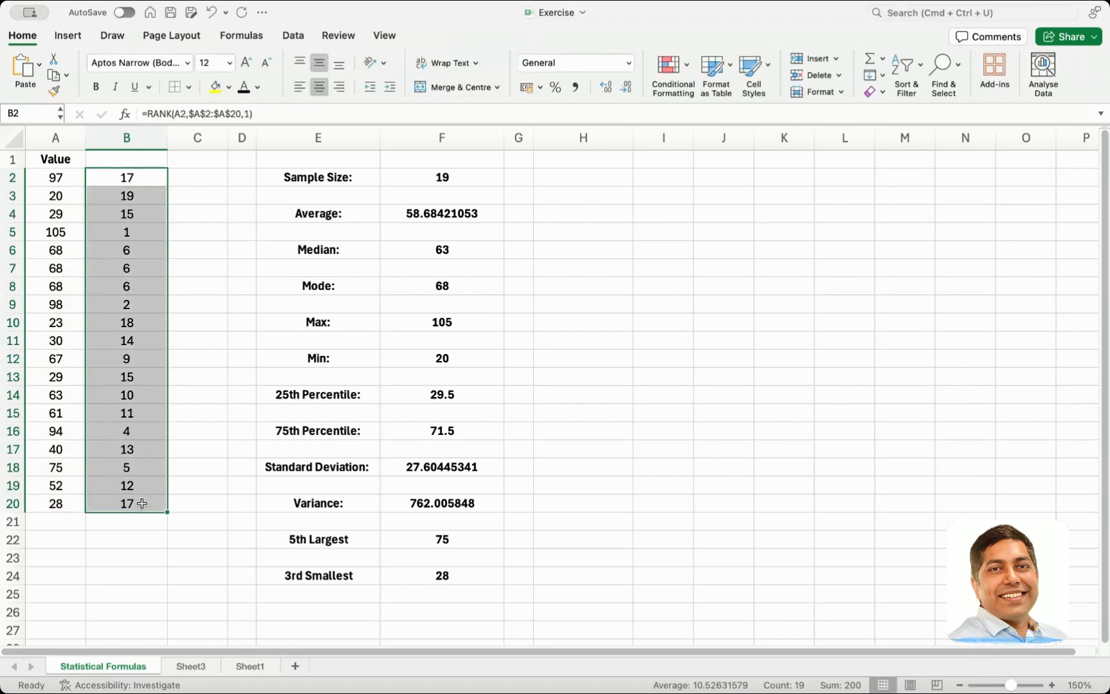
{"action": "key", "text": "ctrl+d"}
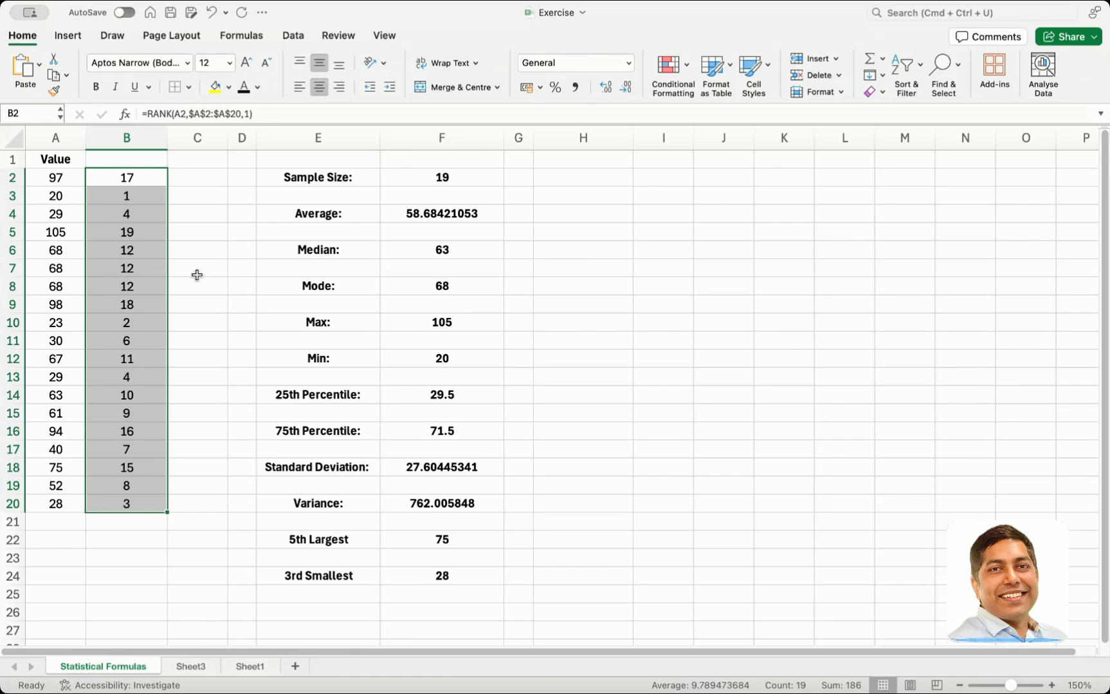
{"action": "left_click", "coordinate": [197, 275]}
- Remove the dollar signs from the range in B2 so the formula reads =RANK(A2,A2:A20,1)
{"action": "double_click", "coordinate": [123, 180]}
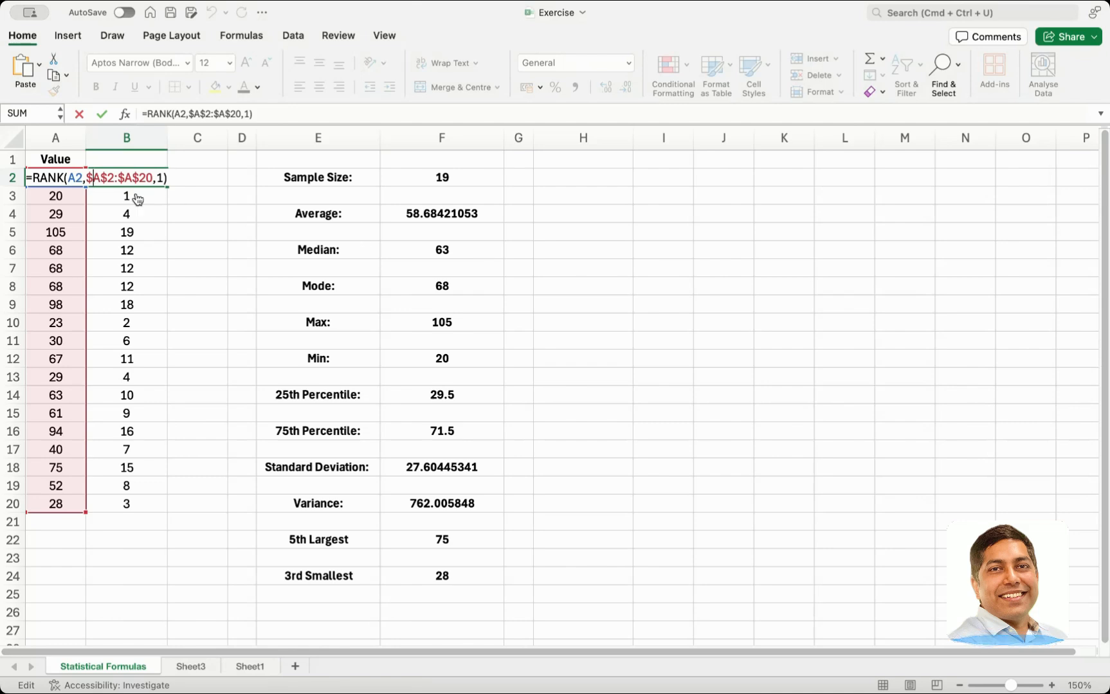
{"action": "key", "text": "BackSpace"}
{"action": "key", "text": "Right"}
{"action": "key", "text": "BackSpace"}
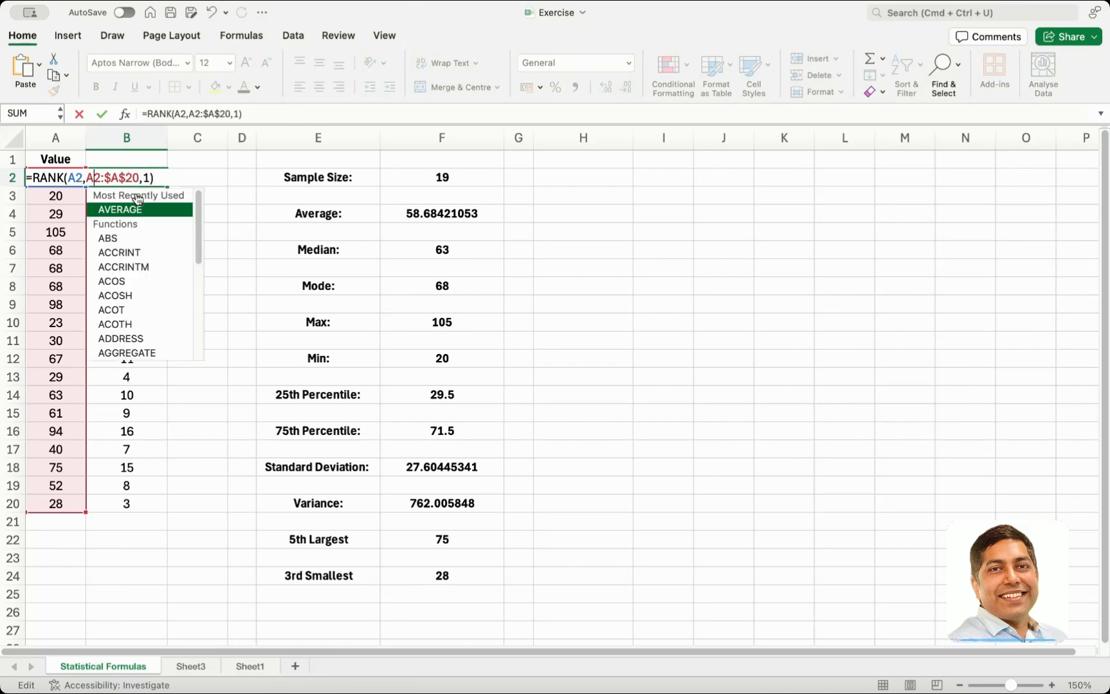
{"action": "key", "text": "Right"}
{"action": "key", "text": "Right"}
{"action": "key", "text": "Right"}
{"action": "key", "text": "BackSpace"}
{"action": "key", "text": "BackSpace"}
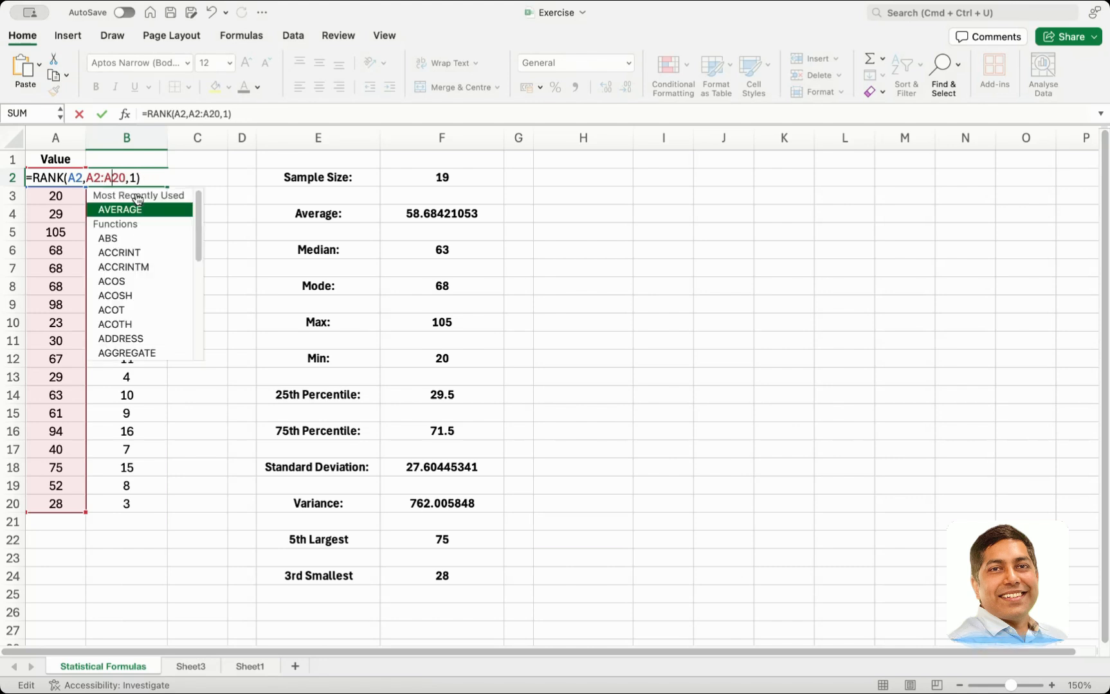
{"action": "key", "text": "Return"}
- Change the formula in B2 to =RANK(A2,A2:A20,0) and fill it down to B20
{"action": "double_click", "coordinate": [139, 179]}
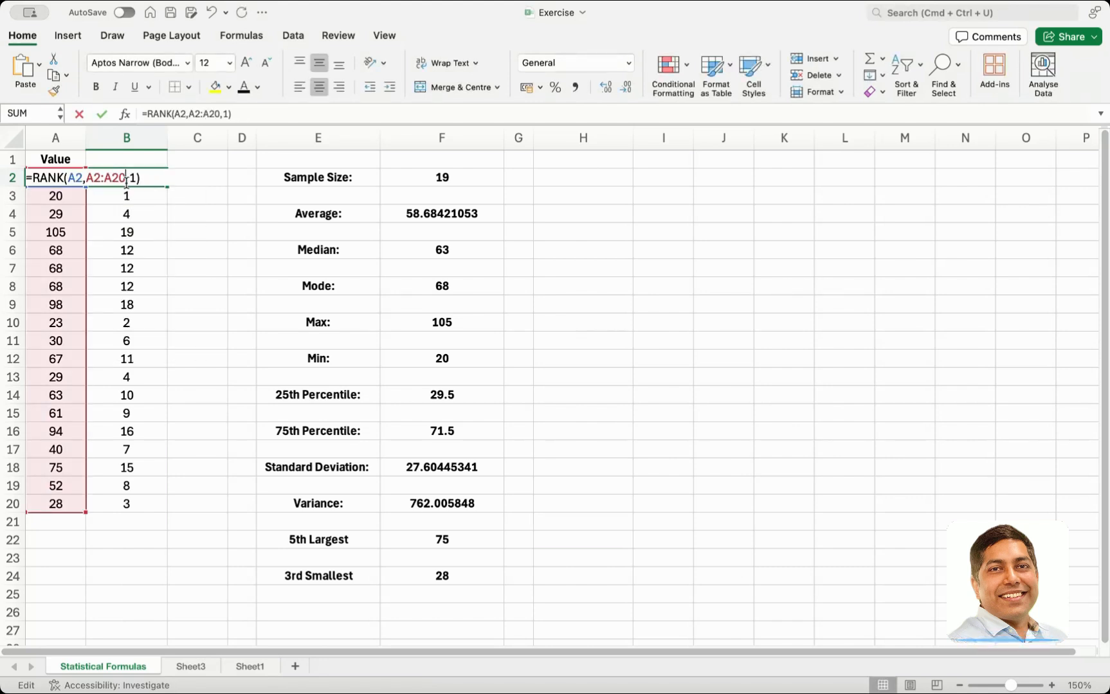
{"action": "type", "text": "0"}
{"action": "key", "text": "Return"}
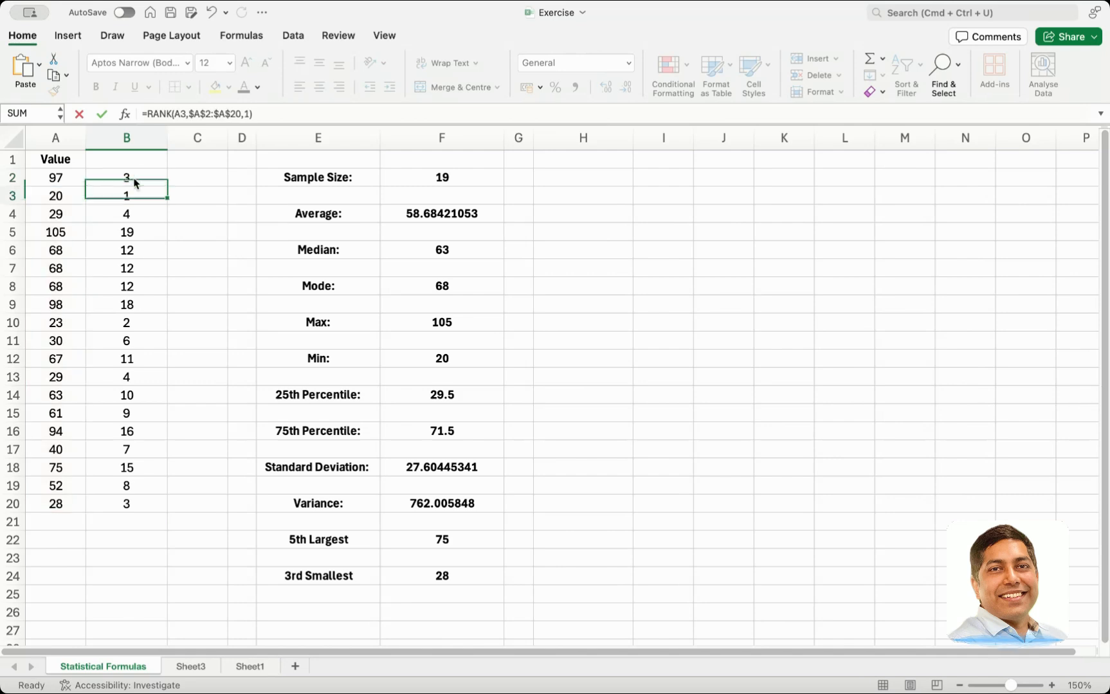
{"action": "left_click", "coordinate": [137, 178]}
{"action": "left_click", "coordinate": [141, 504], "text": "shift"}
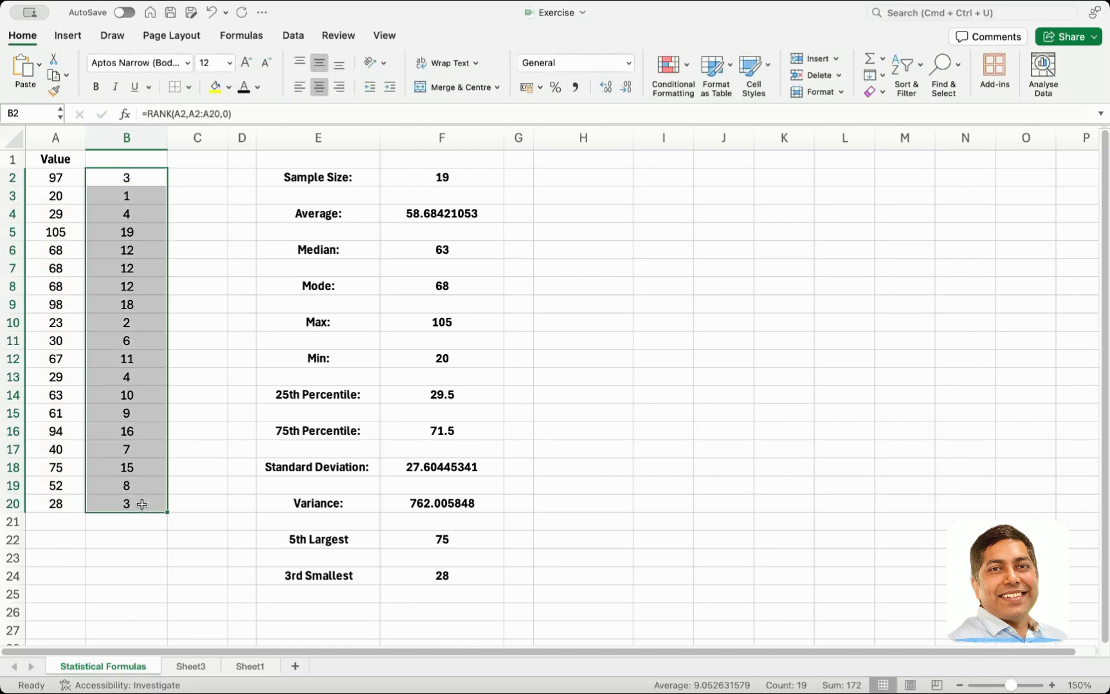
{"action": "key", "text": "ctrl+d"}
{"action": "left_click", "coordinate": [186, 434]}
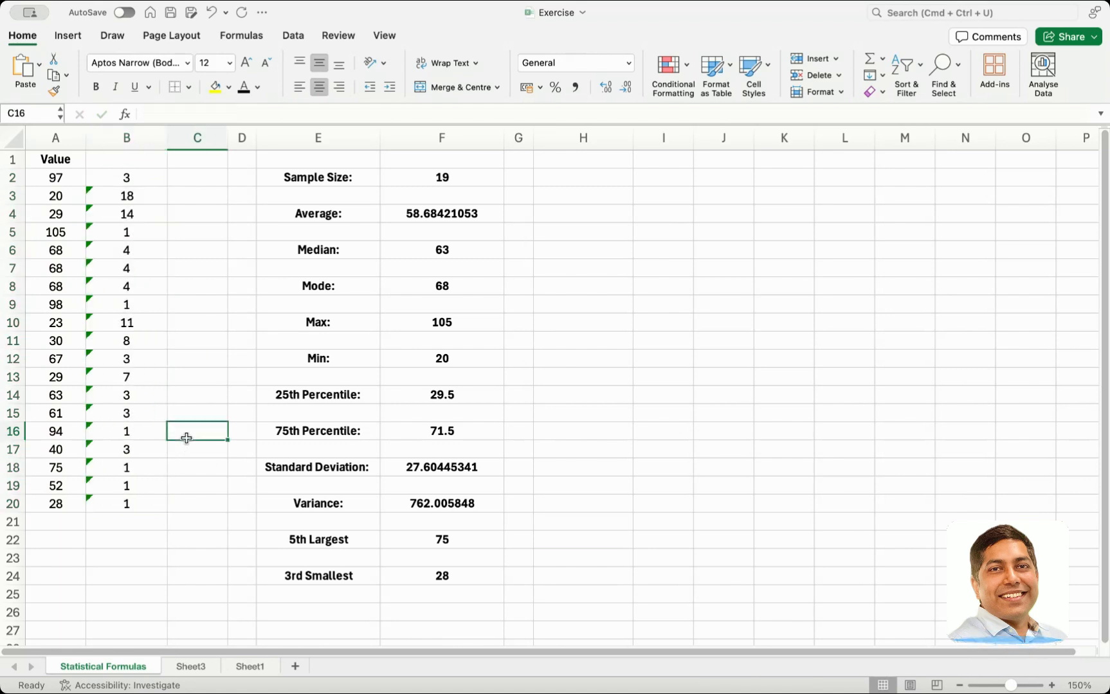
- Inspect the error options for B3 and the ranges referenced by the RANK formulas in B3, B2, B5 and B9
{"action": "left_click", "coordinate": [114, 196]}
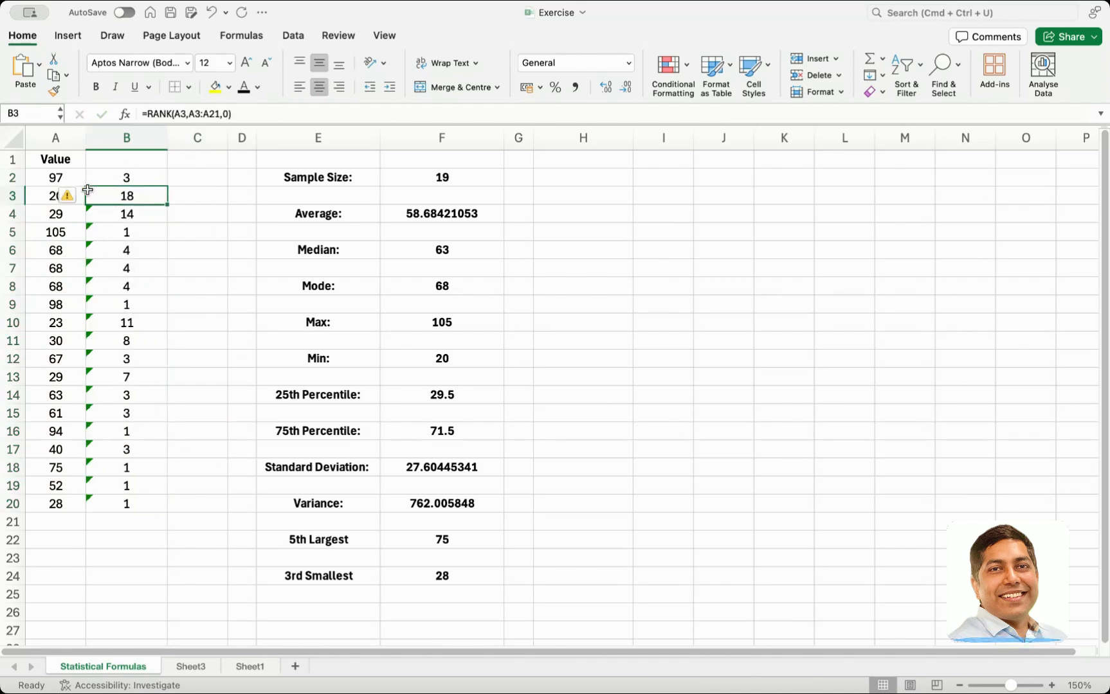
{"action": "left_click", "coordinate": [67, 199]}
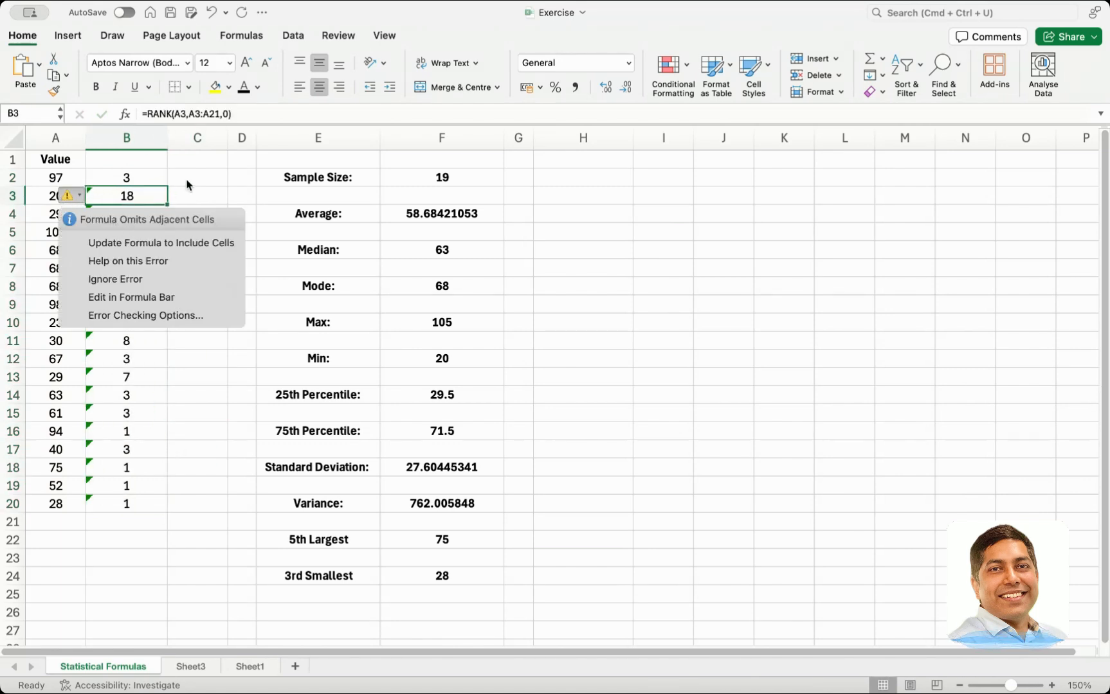
{"action": "left_click", "coordinate": [186, 188]}
{"action": "double_click", "coordinate": [130, 196]}
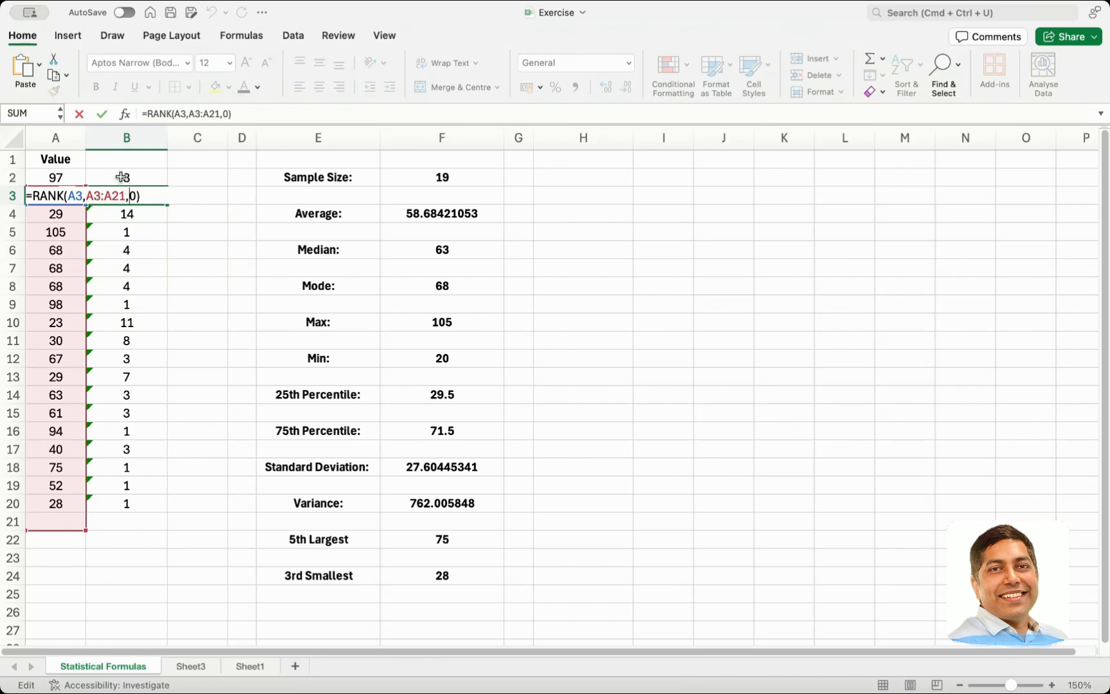
{"action": "key", "text": "Escape"}
{"action": "left_click", "coordinate": [123, 177]}
{"action": "double_click", "coordinate": [122, 177]}
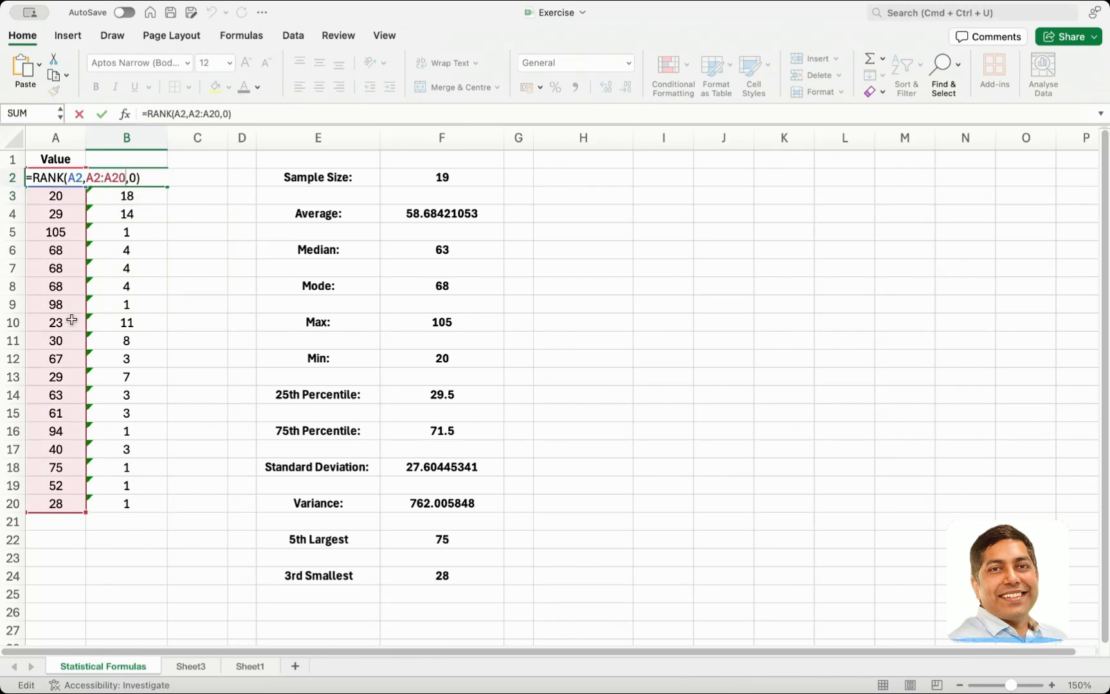
{"action": "key", "text": "Escape"}
{"action": "double_click", "coordinate": [127, 232]}
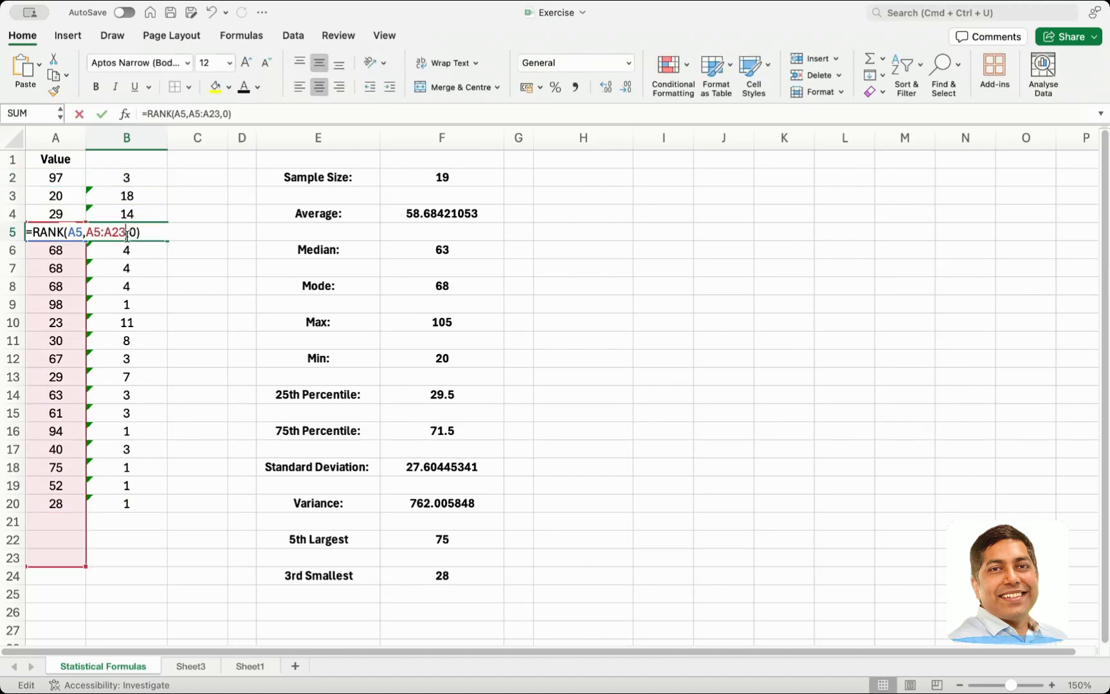
{"action": "left_click", "coordinate": [124, 305]}
{"action": "double_click", "coordinate": [125, 305]}
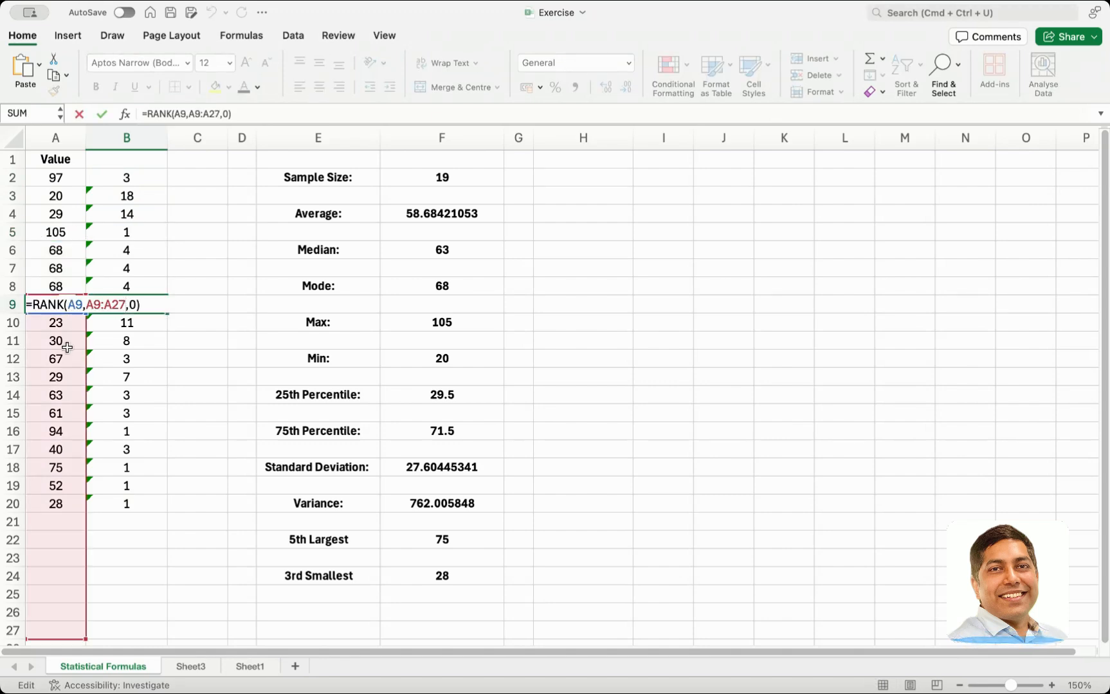
{"action": "key", "text": "Escape"}
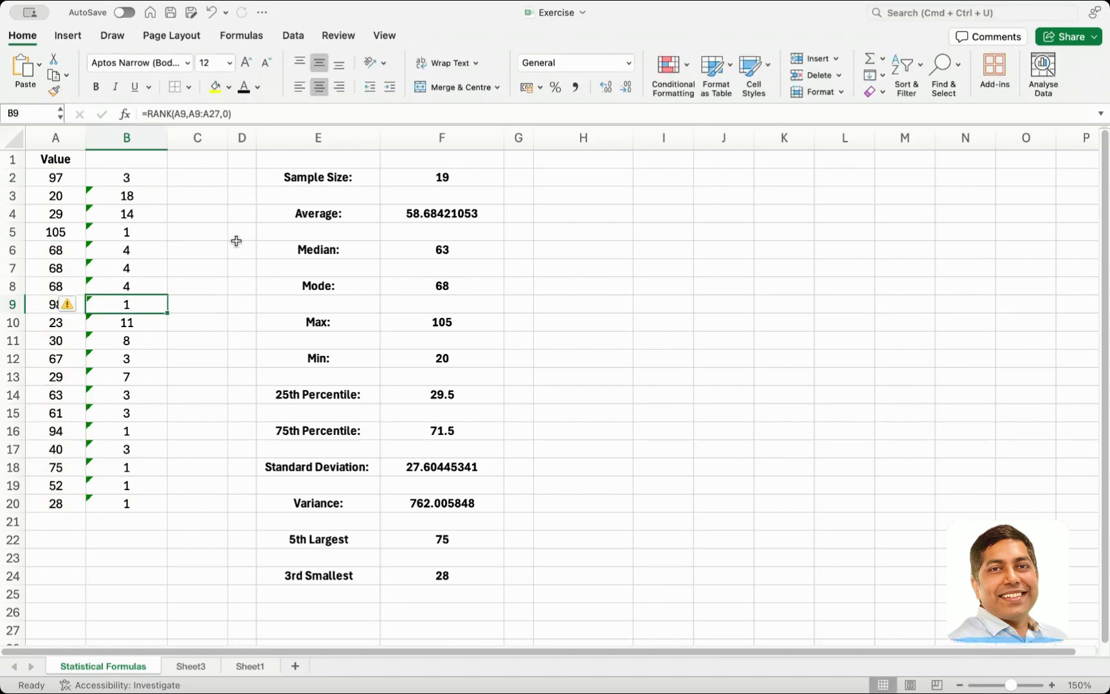
- Undo the last fill in column B and the two formula edits in B2 made before it
{"action": "key", "text": "super+z"}
{"action": "key", "text": "super+z"}
{"action": "key", "text": "super+z"}
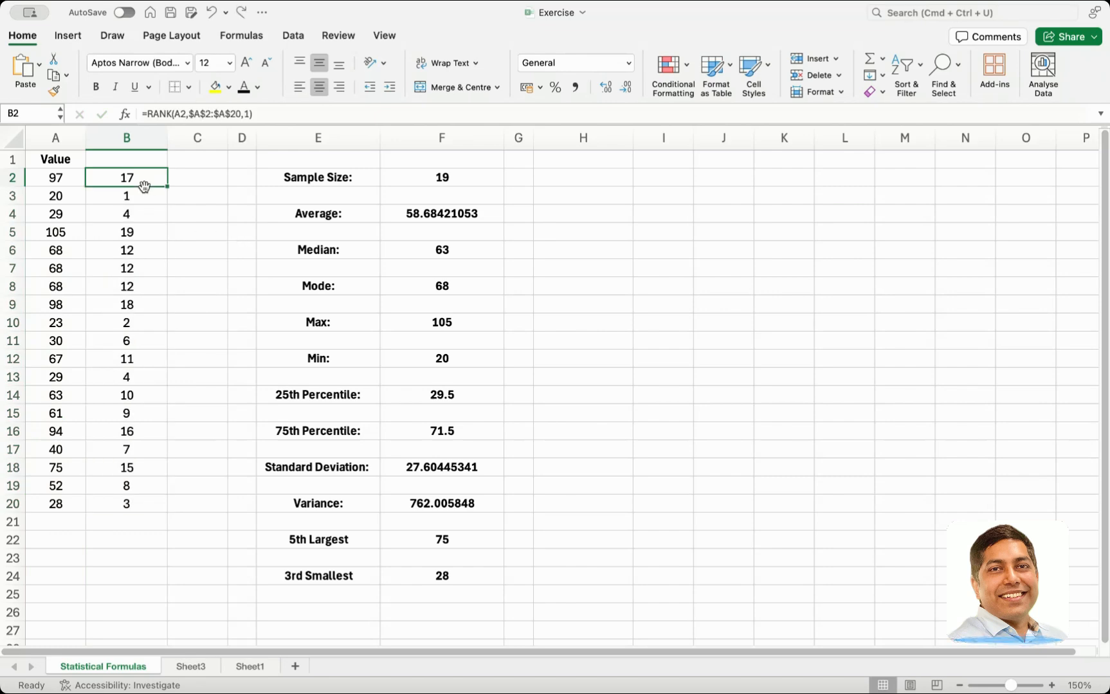
- Inspect the absolute range A2:A20 referenced by the RANK formulas in B2 and B17
{"action": "double_click", "coordinate": [134, 178]}
{"action": "key", "text": "super+t"}
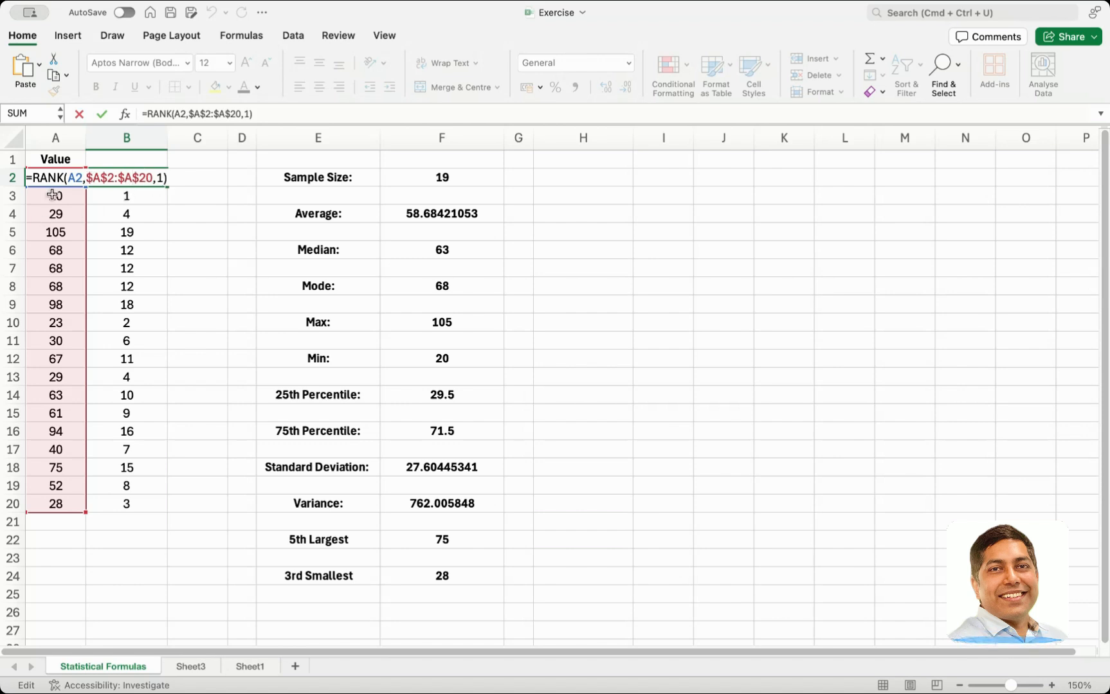
{"action": "key", "text": "ctrl+Return"}
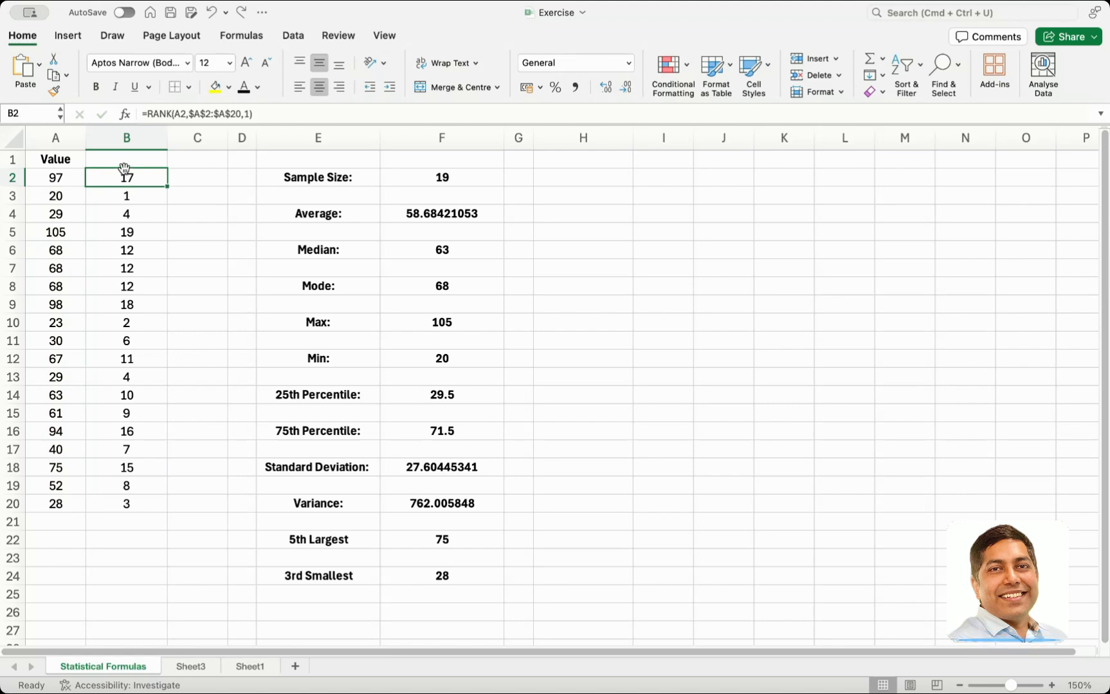
{"action": "left_click_drag", "start_coordinate": [62, 178], "coordinate": [67, 511]}
{"action": "double_click", "coordinate": [126, 448]}
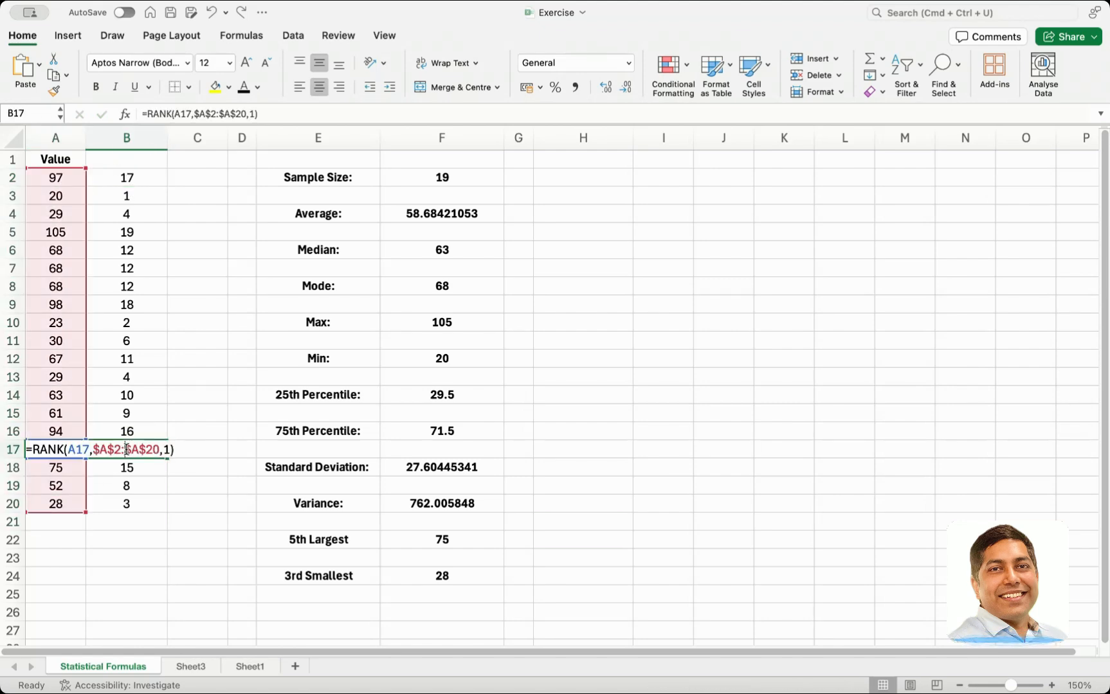
{"action": "key", "text": "ctrl+Return"}
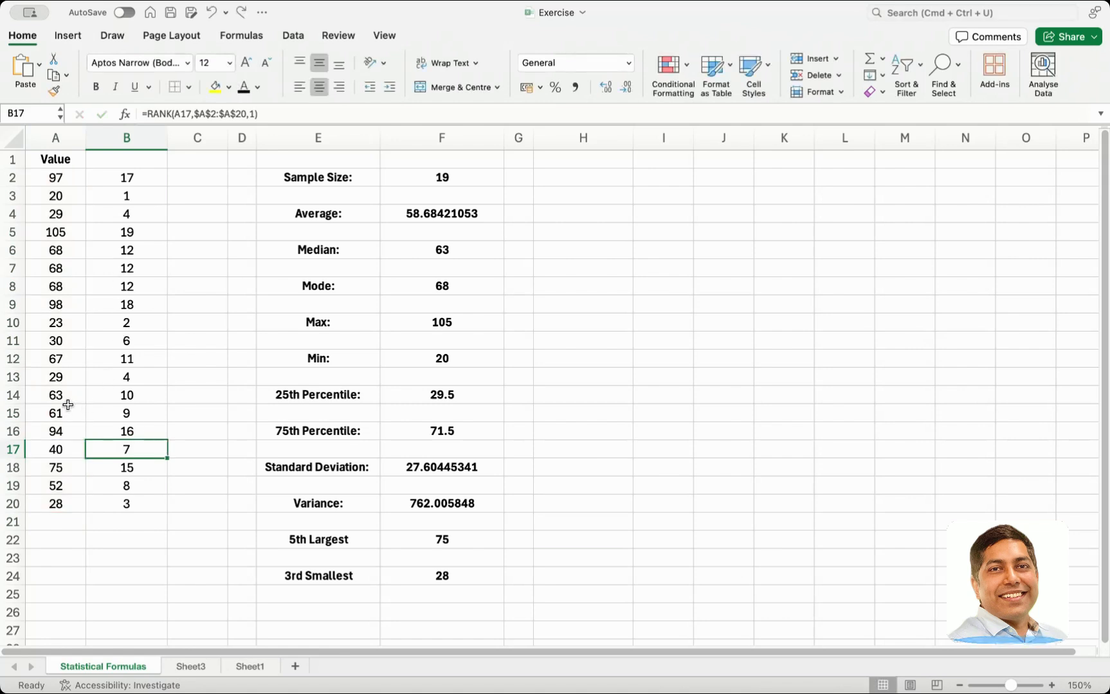
{"action": "double_click", "coordinate": [136, 395]}
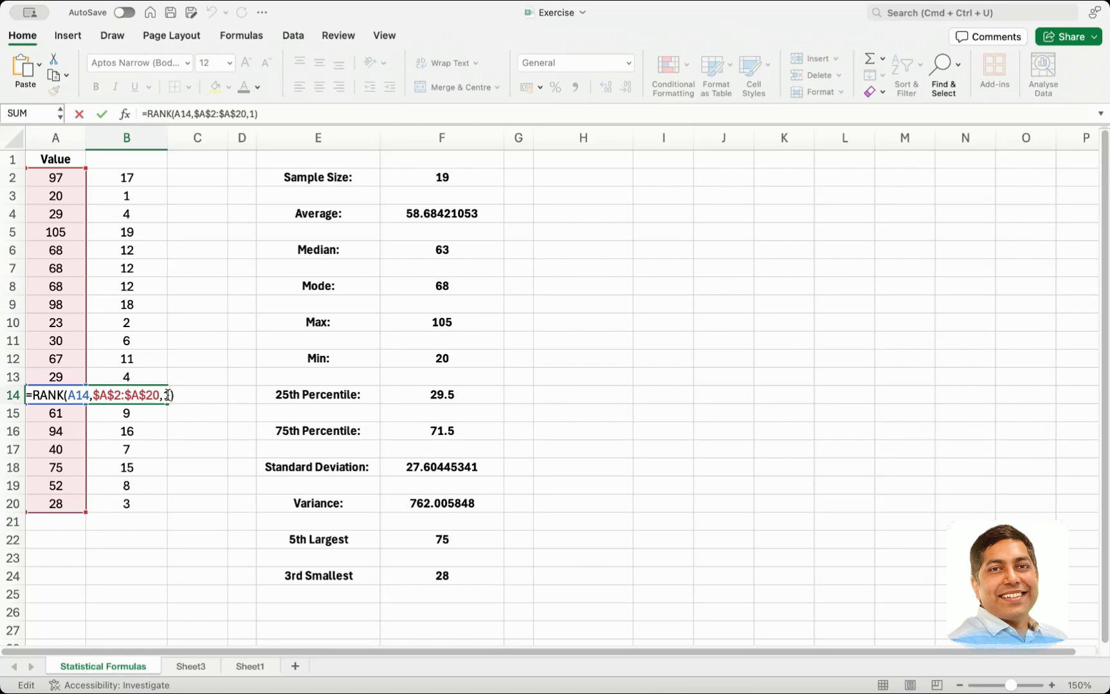
{"action": "key", "text": "BackSpace"}
{"action": "left_click", "coordinate": [198, 377]}
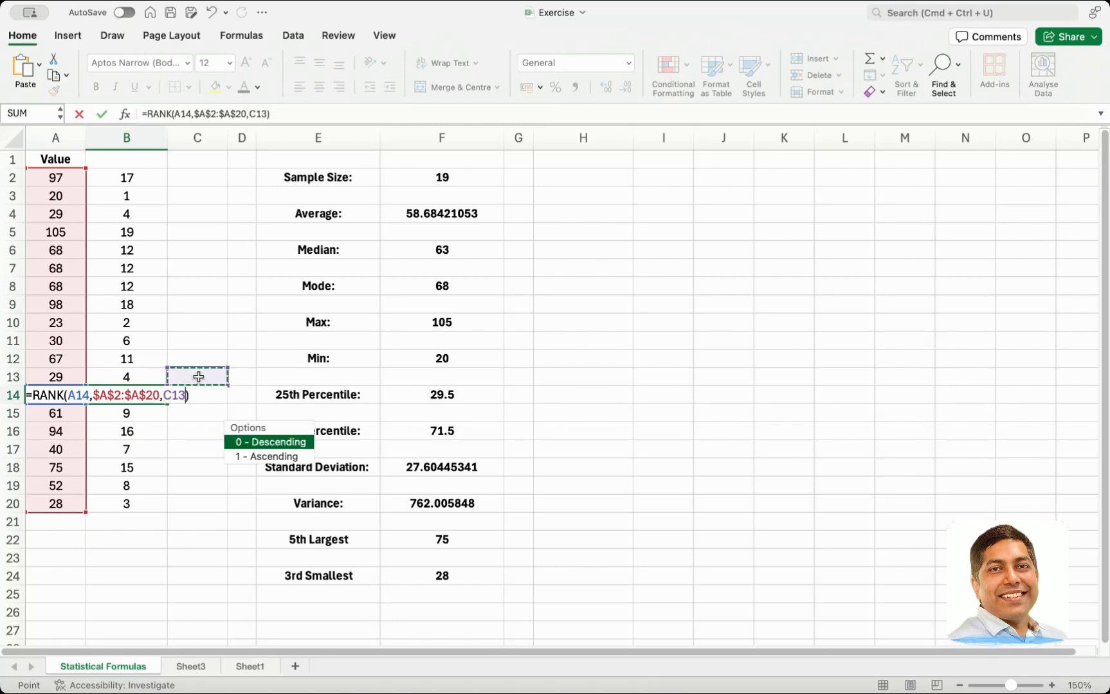
{"action": "key", "text": "Escape"}
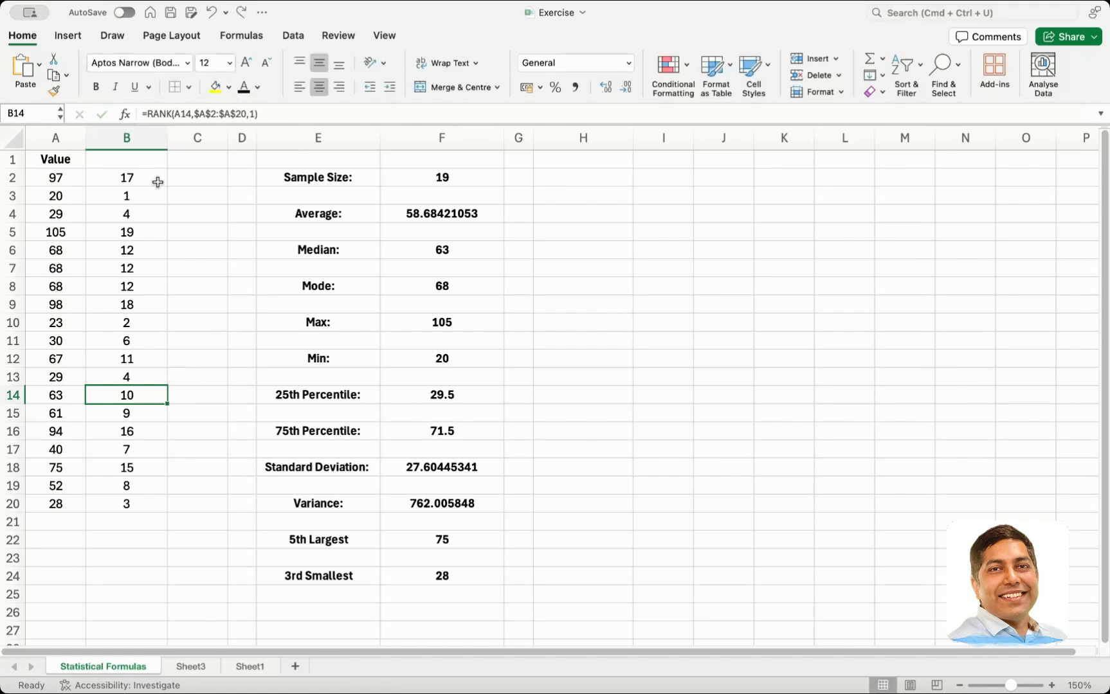
- Enter the heading Rank in B1 above the ranking column
{"action": "left_click", "coordinate": [136, 159]}
{"action": "type", "text": "Rank"}
{"action": "key", "text": "Return"}
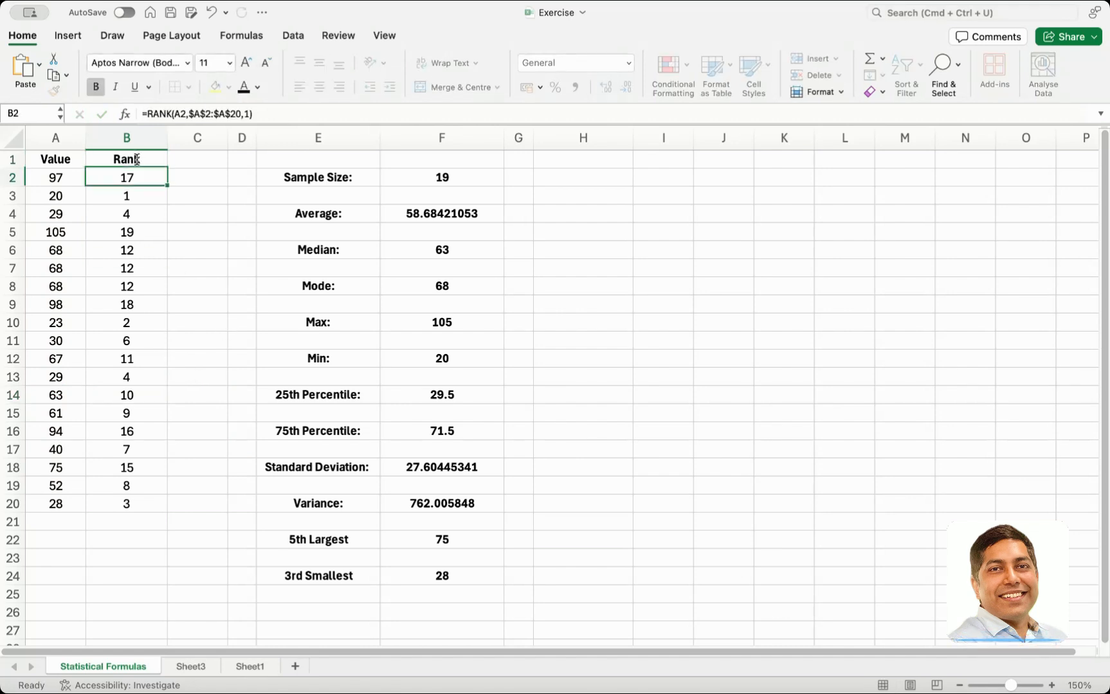
- Change the formula in B2 to =RANK(A2,$A$2:$A$20,0) and fill it down to B20
{"action": "double_click", "coordinate": [160, 179]}
{"action": "key", "text": "BackSpace"}
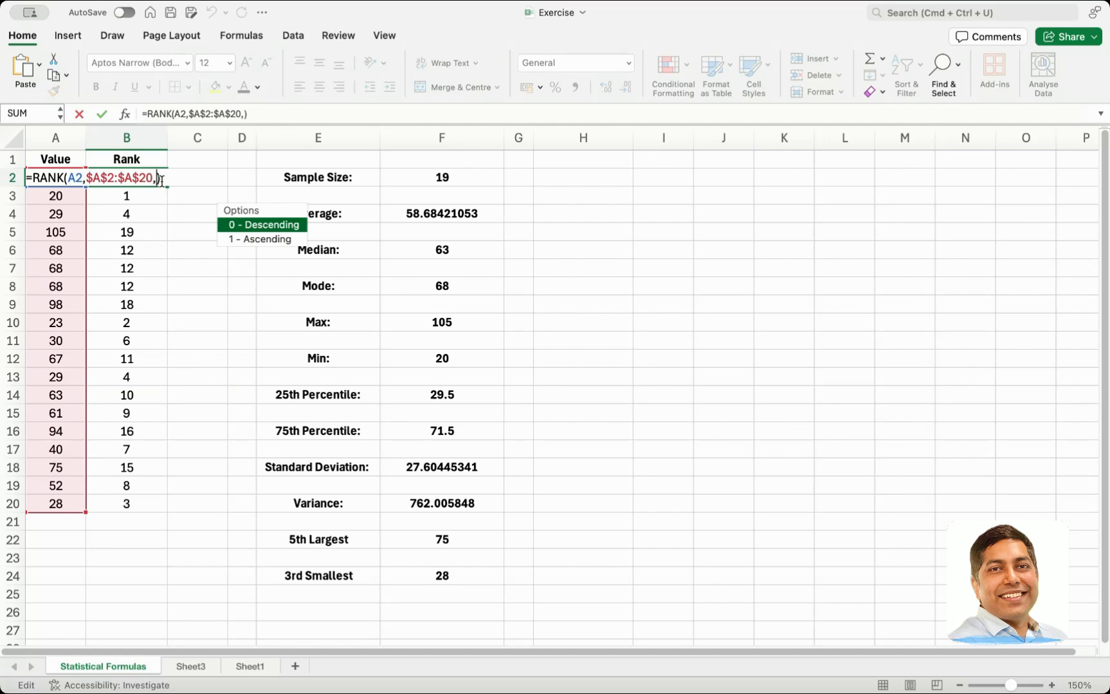
{"action": "type", "text": "0"}
{"action": "key", "text": "Return"}
{"action": "left_click", "coordinate": [149, 178]}
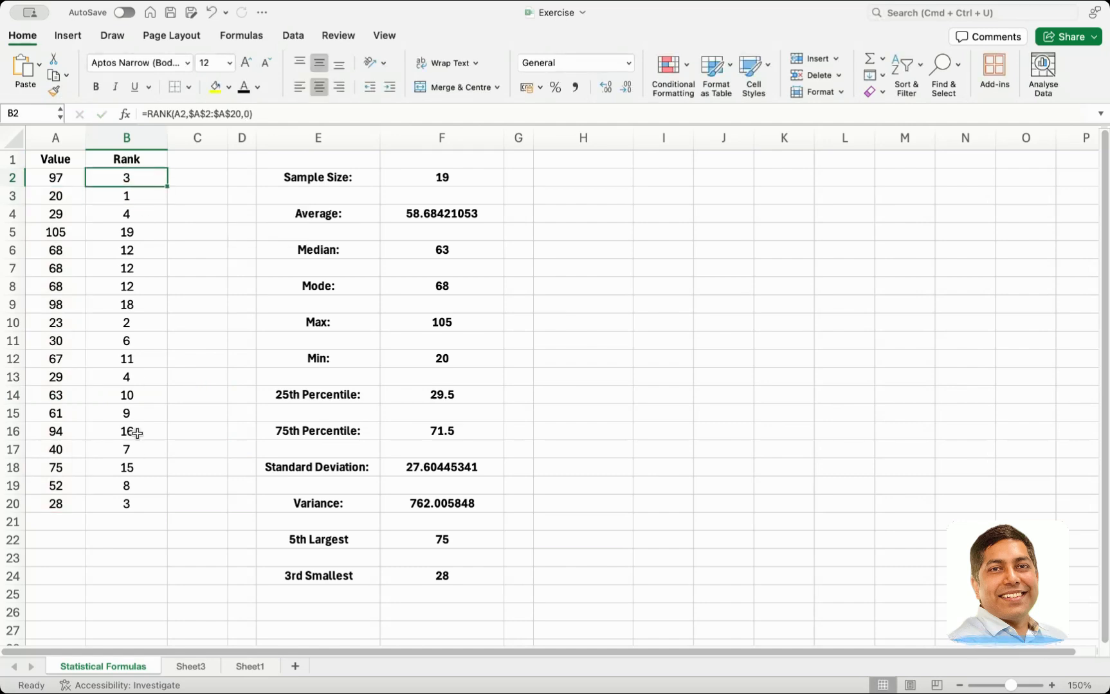
{"action": "left_click", "coordinate": [143, 503], "text": "shift"}
{"action": "key", "text": "ctrl+d"}
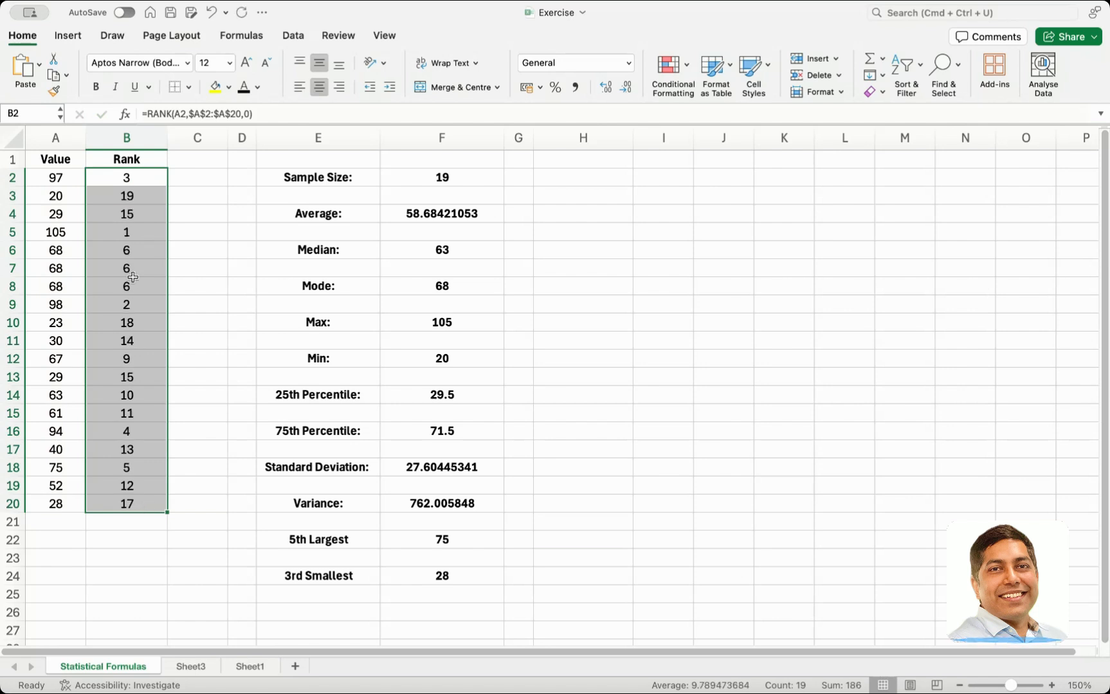
- Inspect the RANK formula in B7 and compare the values in A6:A8 with their ranks in B6:B8
{"action": "double_click", "coordinate": [137, 265]}
{"action": "key", "text": "Escape"}
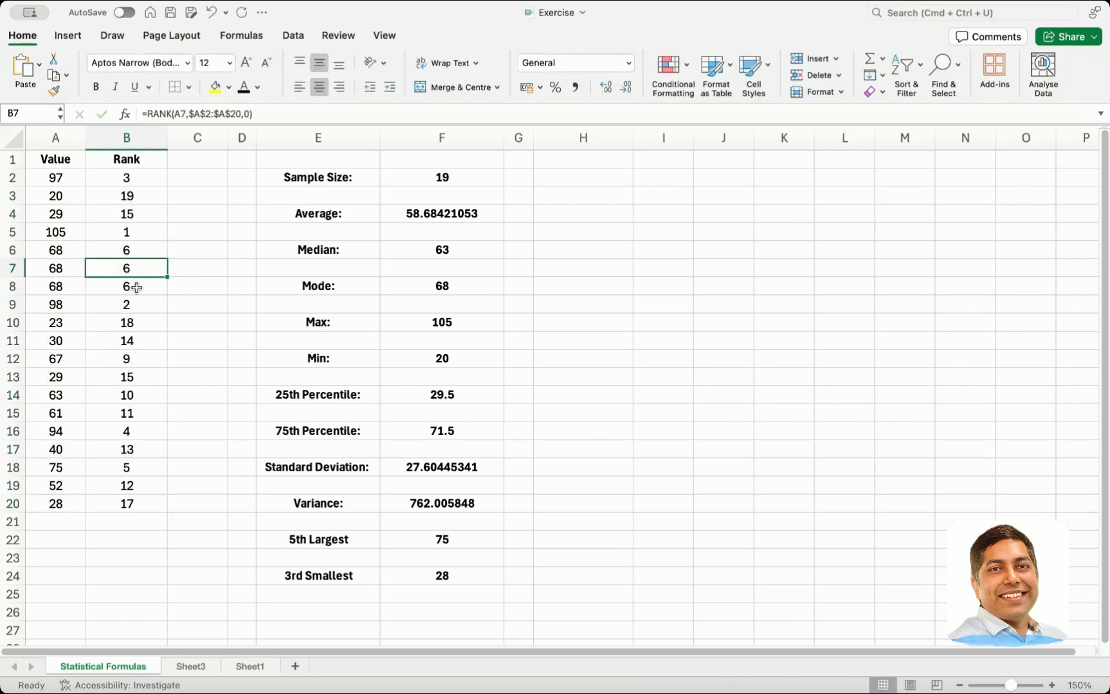
{"action": "double_click", "coordinate": [121, 274]}
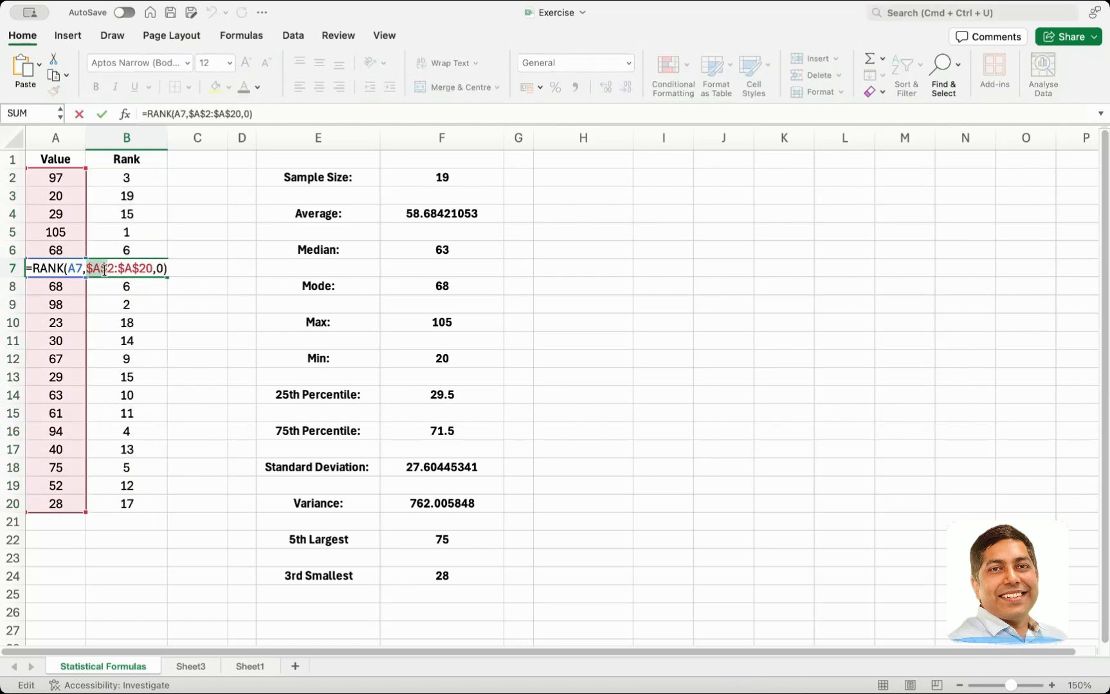
{"action": "key", "text": "Escape"}
{"action": "left_click", "coordinate": [128, 205]}
{"action": "key", "text": "ctrl+Up"}
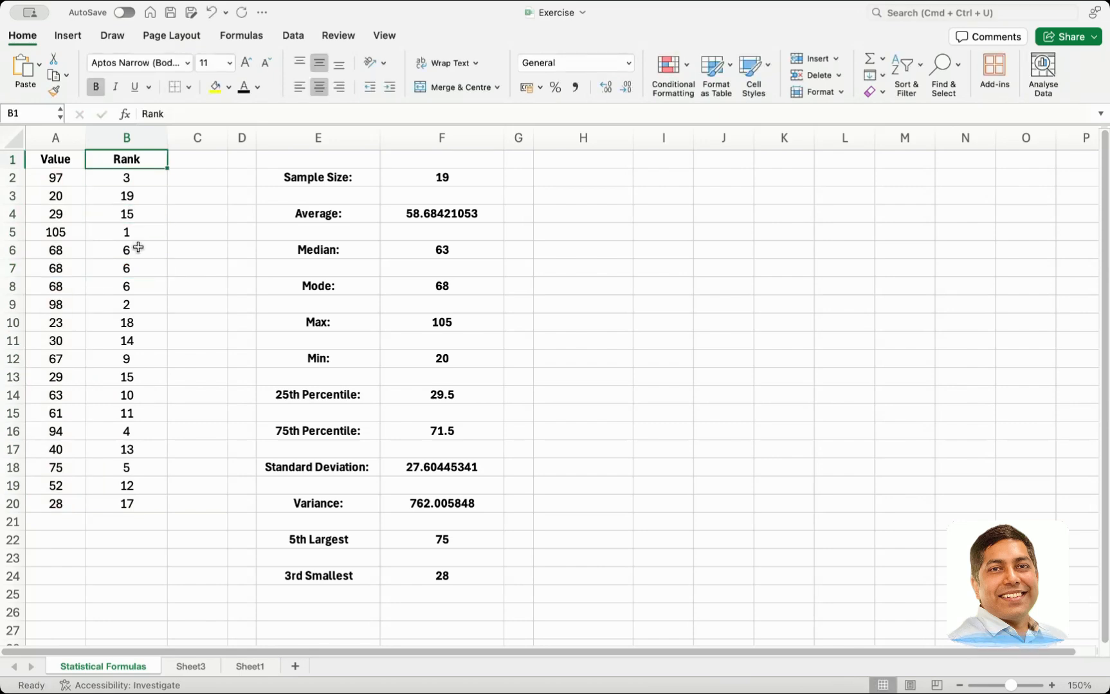
{"action": "left_click_drag", "start_coordinate": [83, 250], "coordinate": [76, 287]}
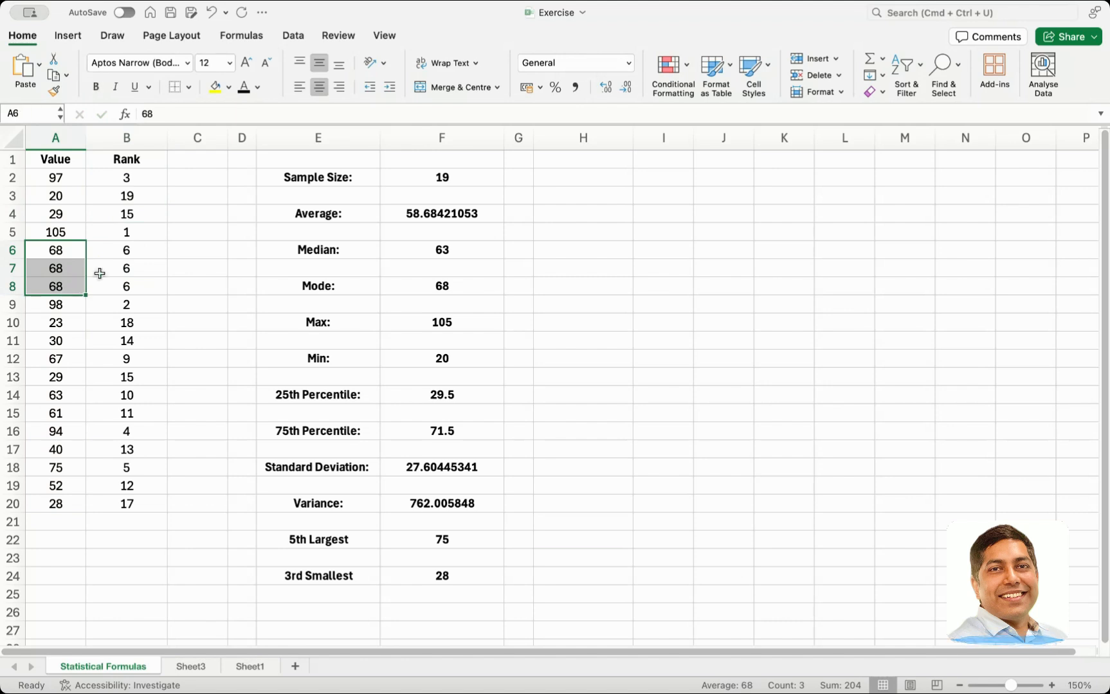
{"action": "left_click_drag", "start_coordinate": [136, 251], "coordinate": [138, 281]}
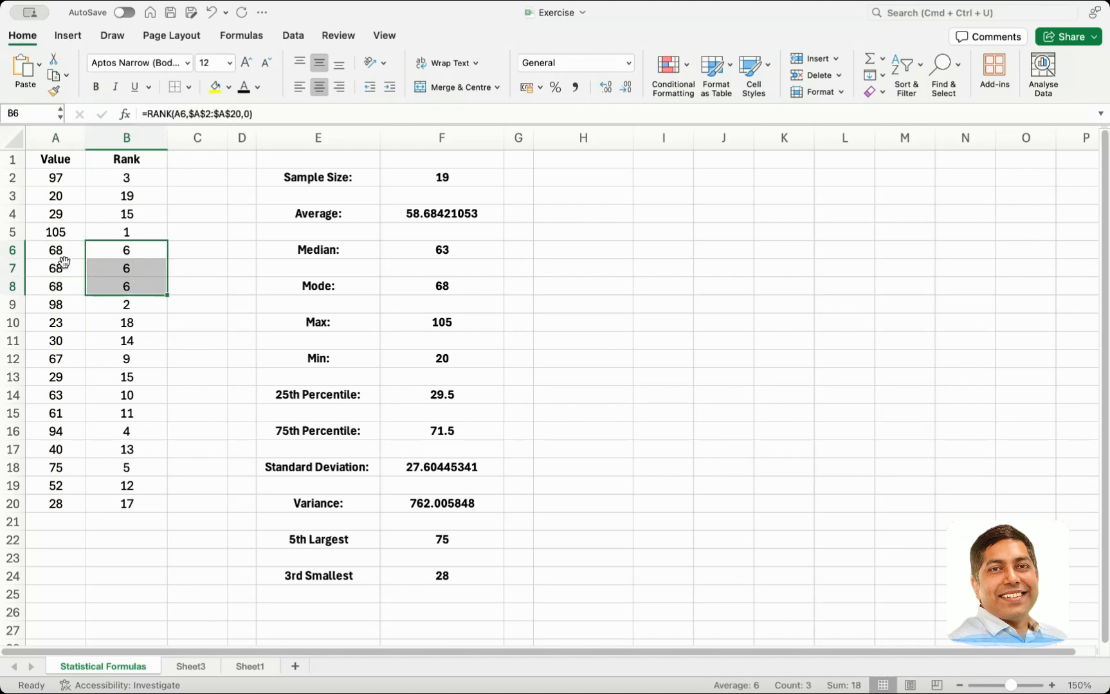